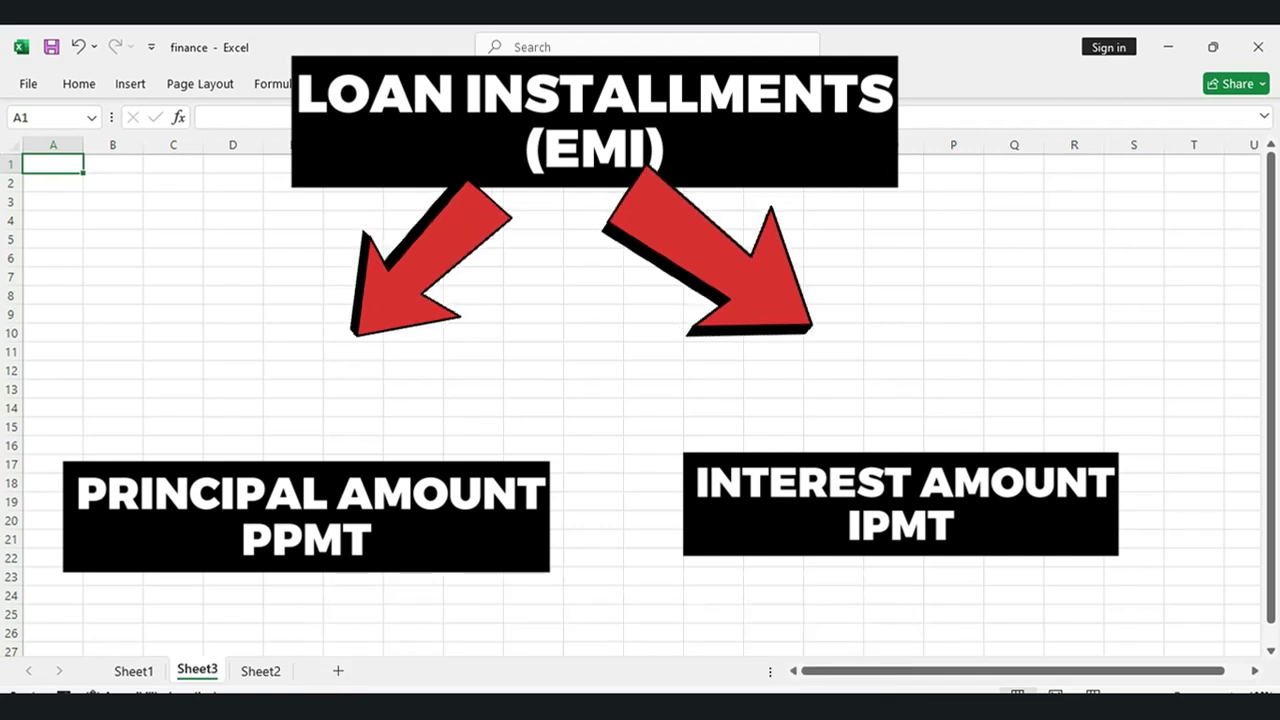
# Step: Switch to Sheet1 and review the loan amount, interest rate and time period cells
pyautogui.click(134, 671)
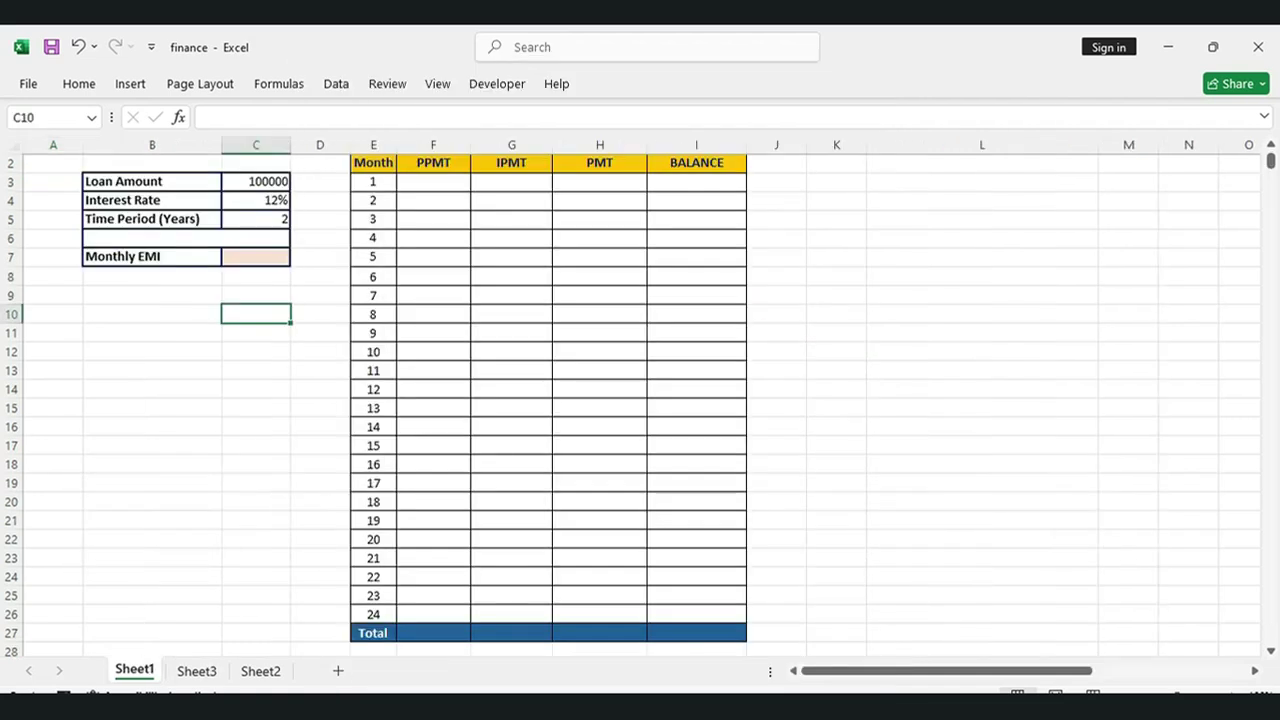
pyautogui.click(152, 352)
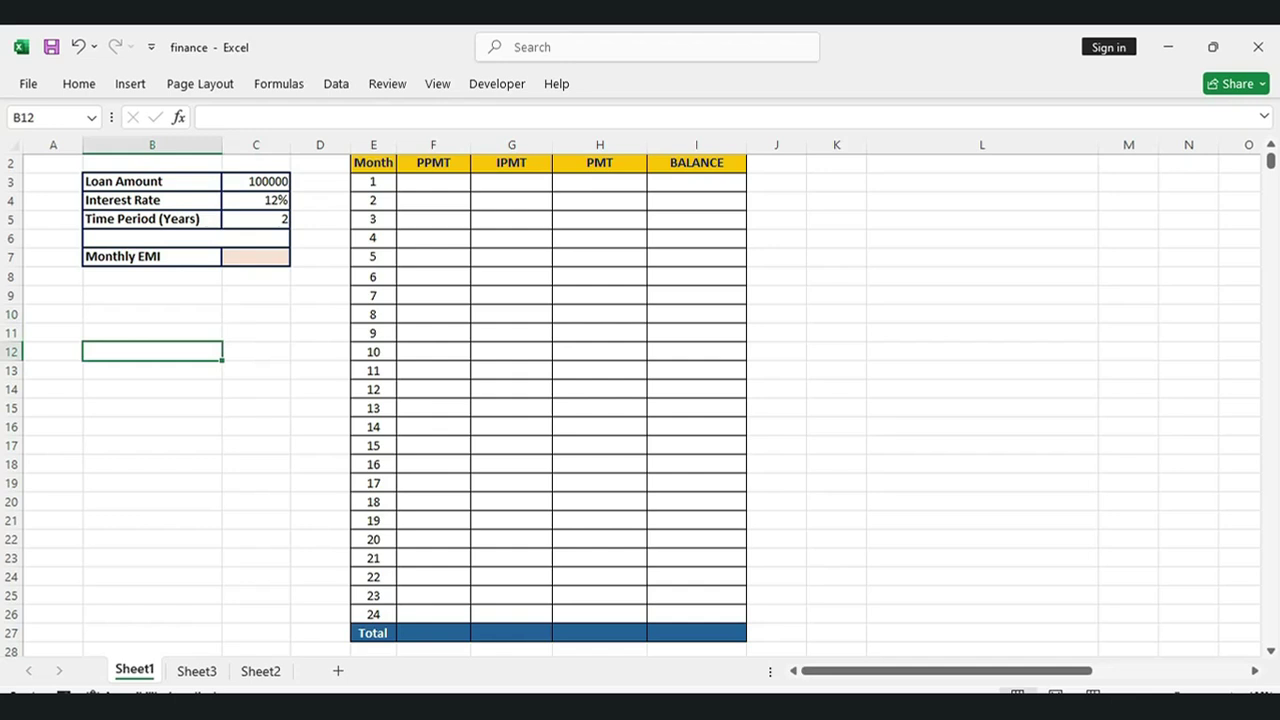
pyautogui.click(256, 181)
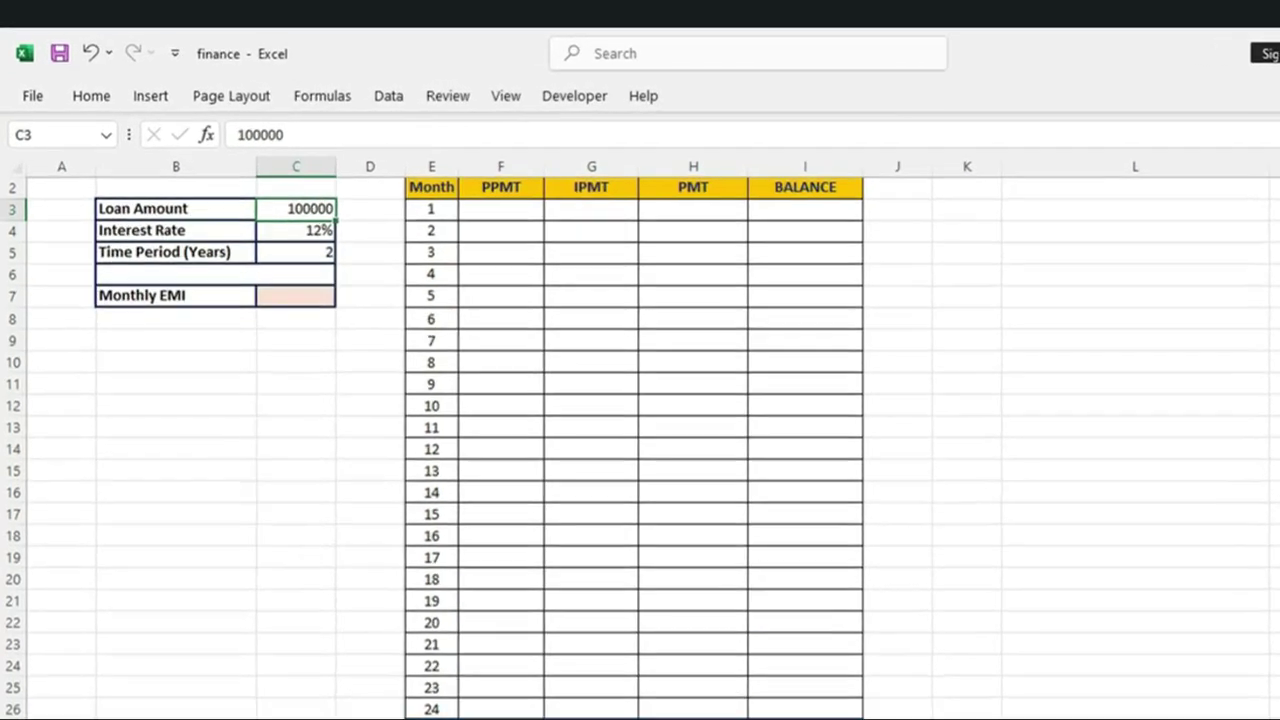
pyautogui.click(256, 200)
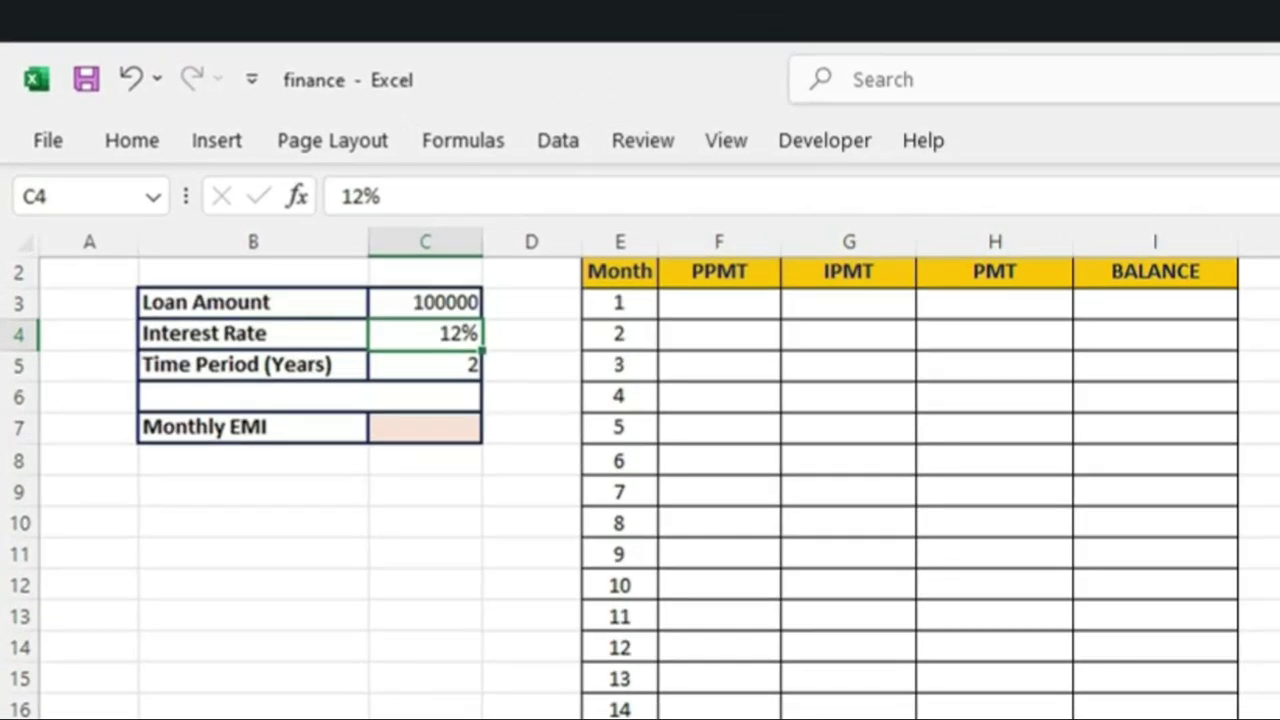
pyautogui.click(425, 365)
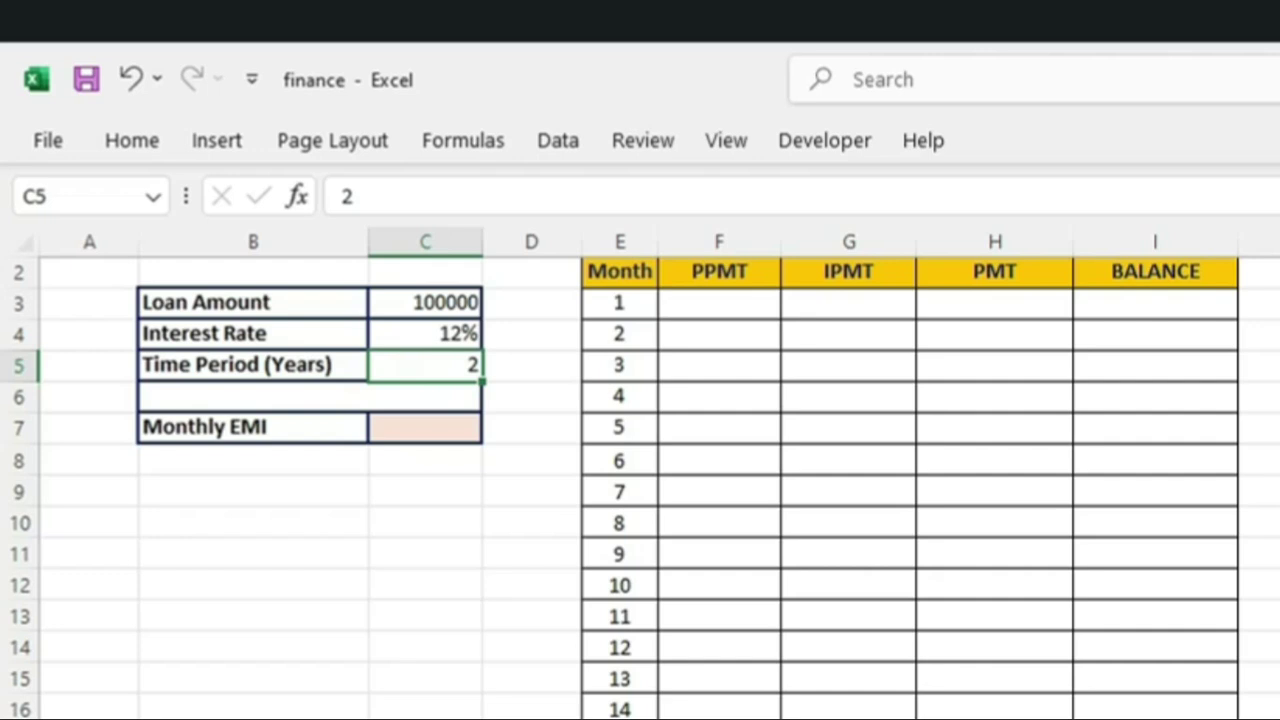
# Step: Begin a PMT formula in the Monthly EMI cell C7, using C4/12 as the monthly rate
pyautogui.click(425, 428)
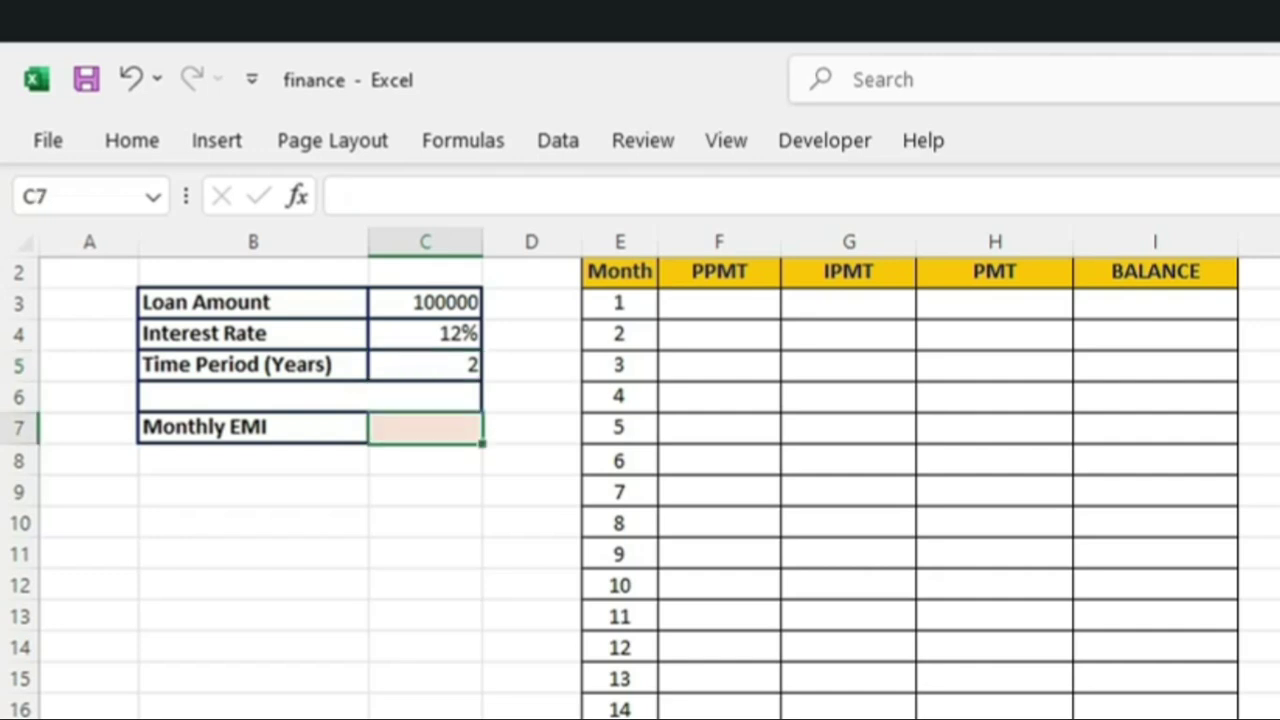
pyautogui.write('=')
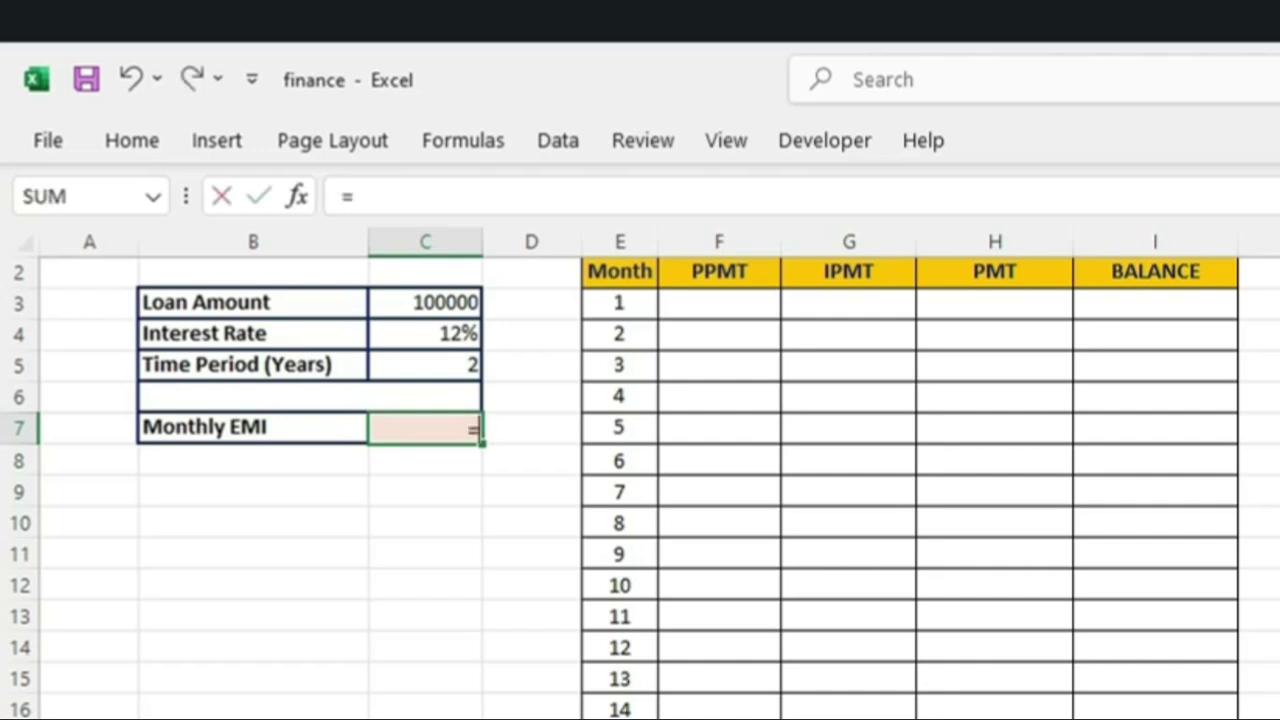
pyautogui.write('pmt')
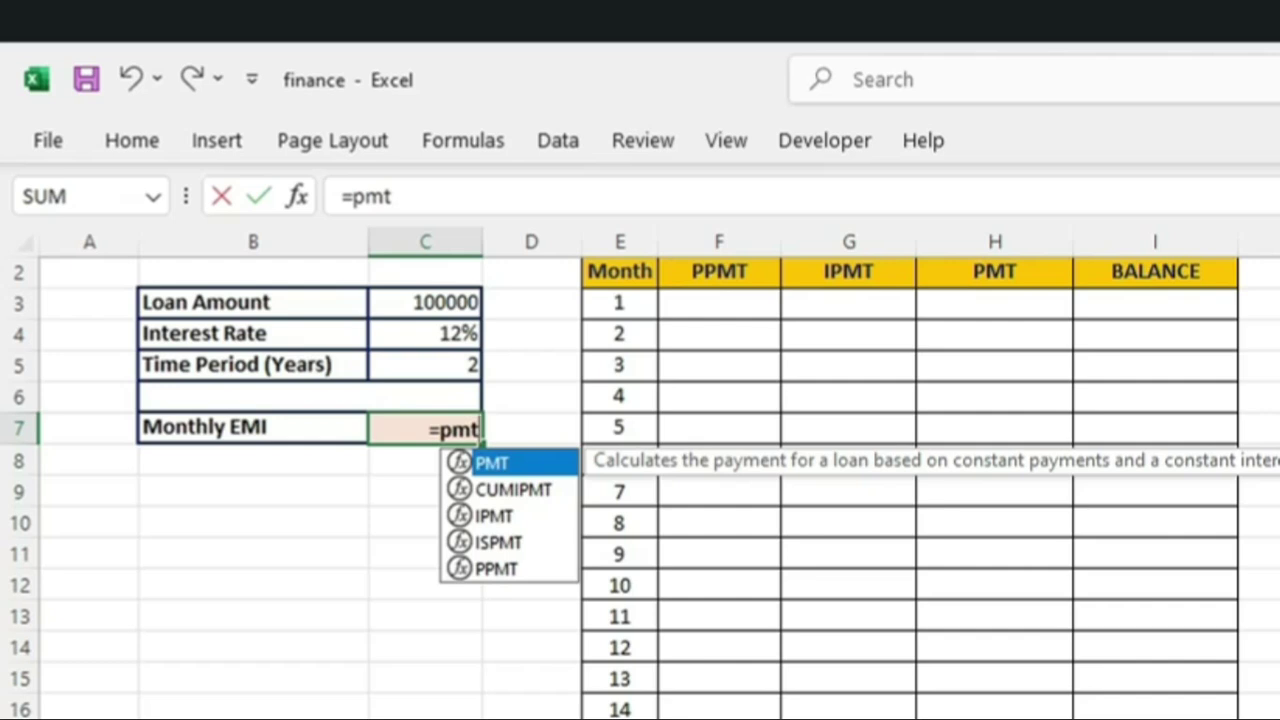
pyautogui.write('(')
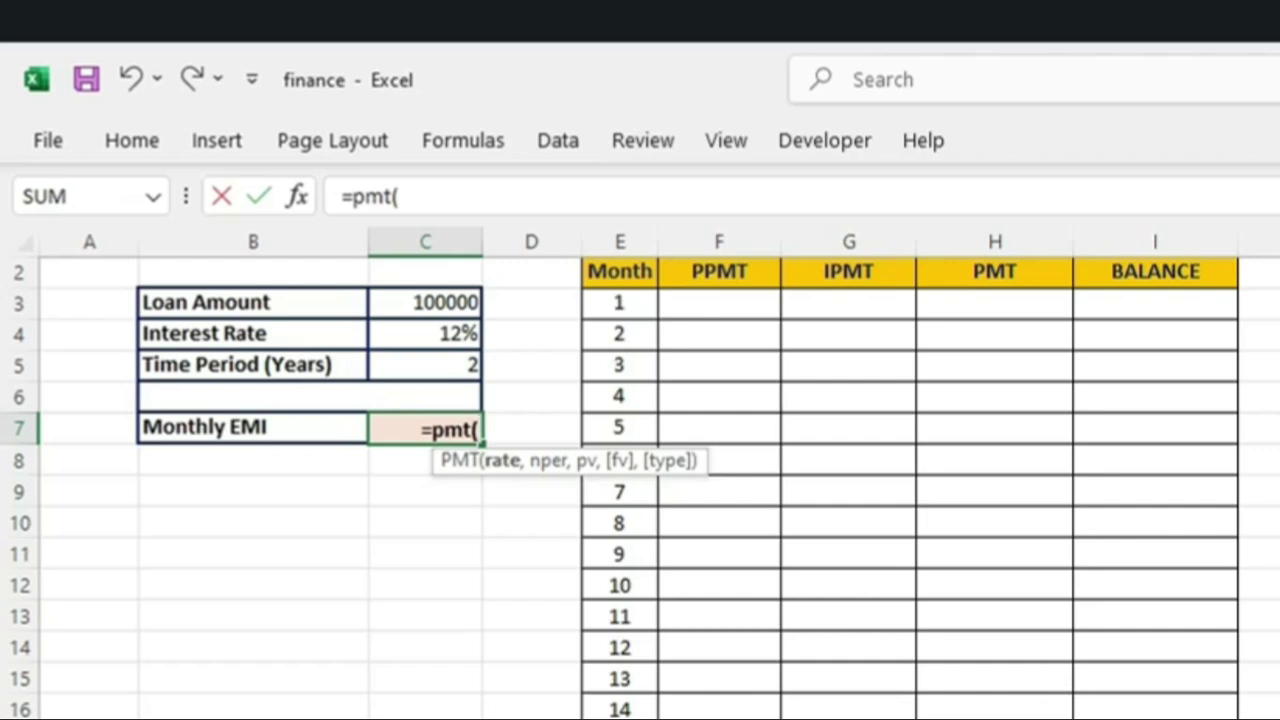
pyautogui.click(425, 333)
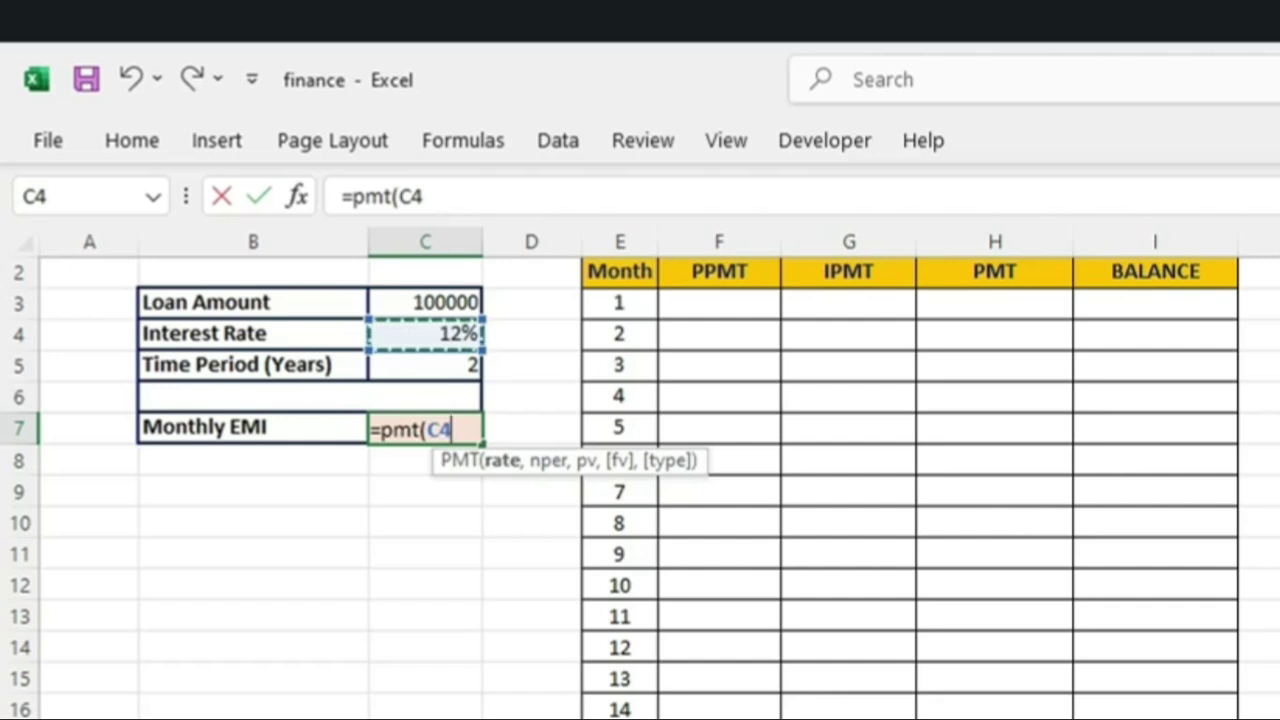
pyautogui.write('/')
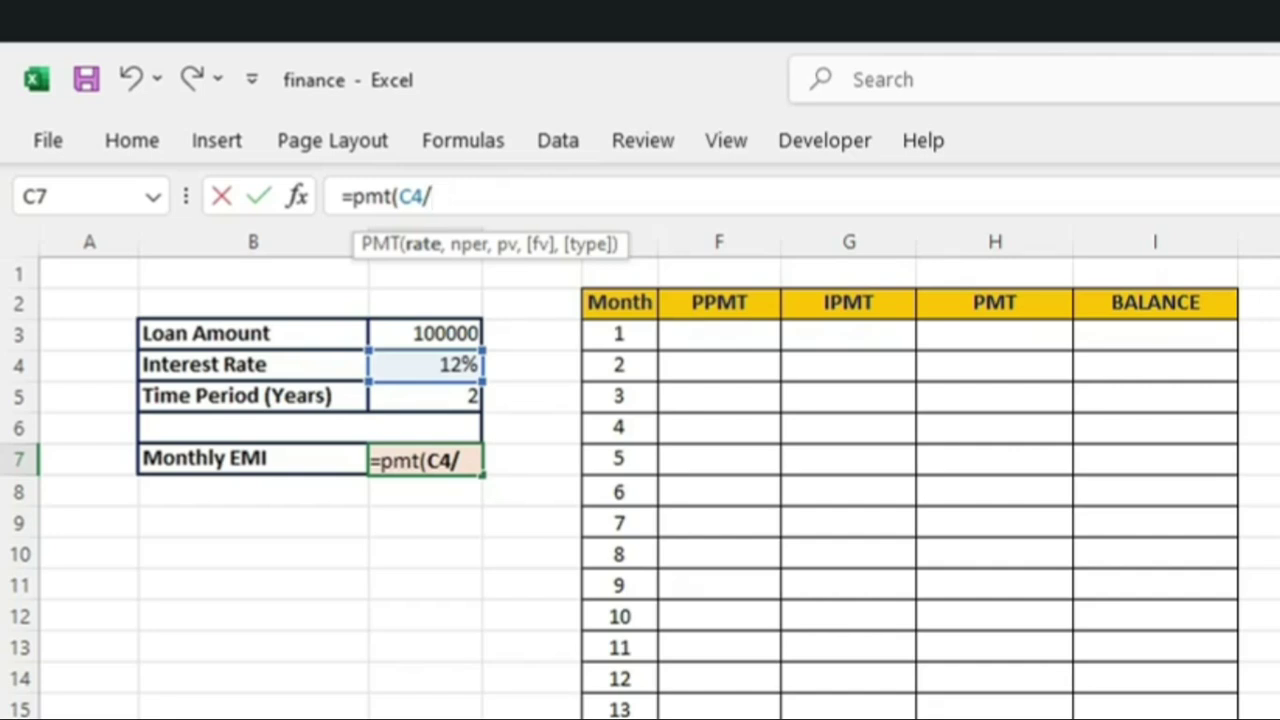
pyautogui.write('12')
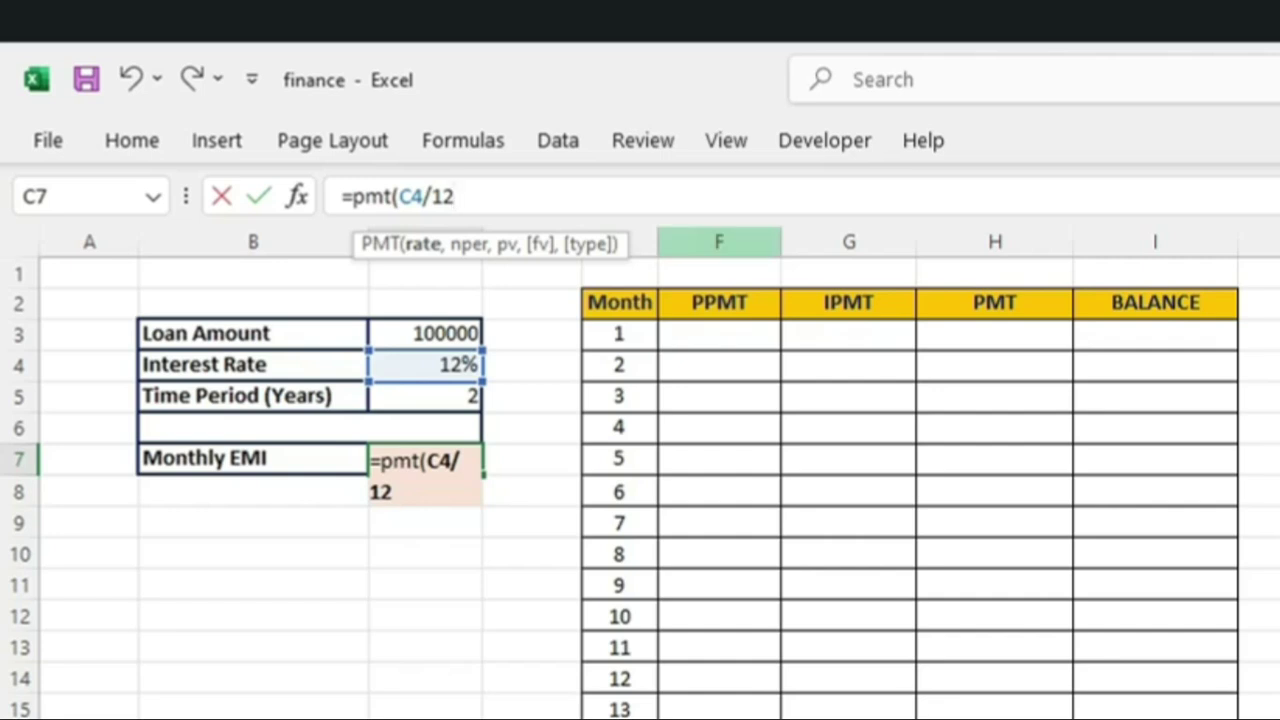
pyautogui.write(',')
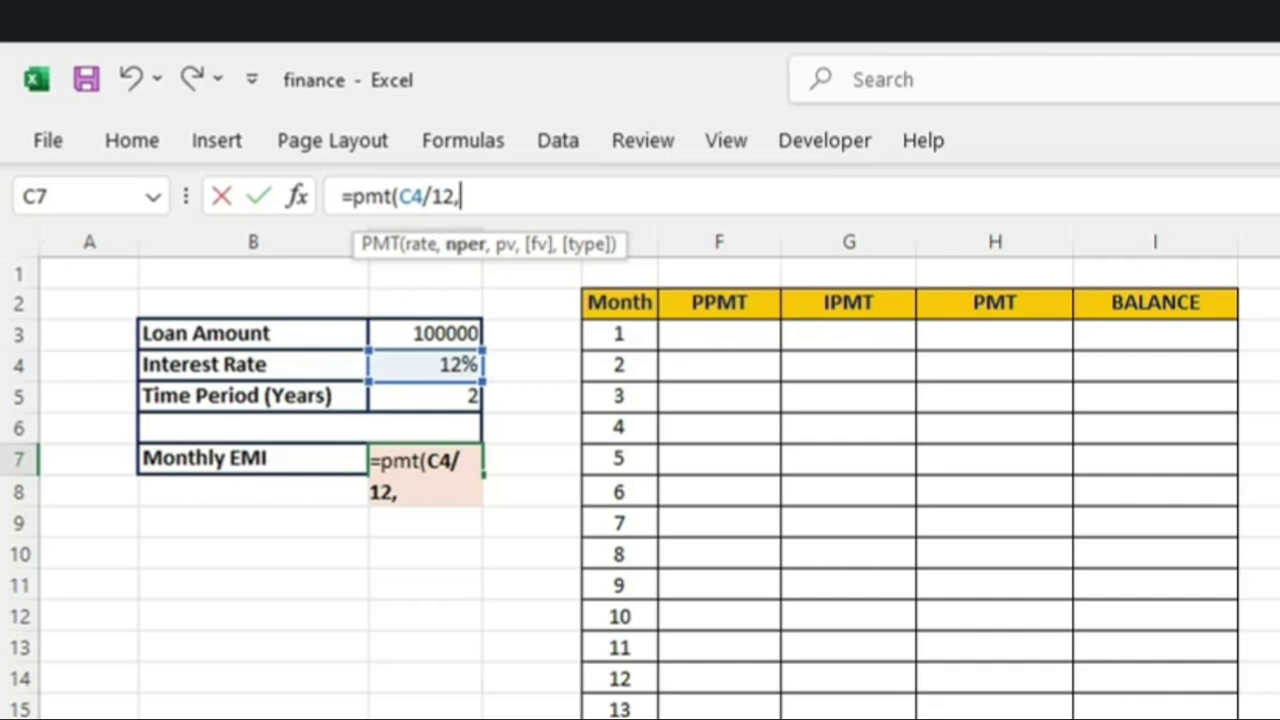
# Step: Complete the PMT formula with C5*12 as the number of periods, C3 as present value, an empty future value and type 0
pyautogui.click(425, 396)
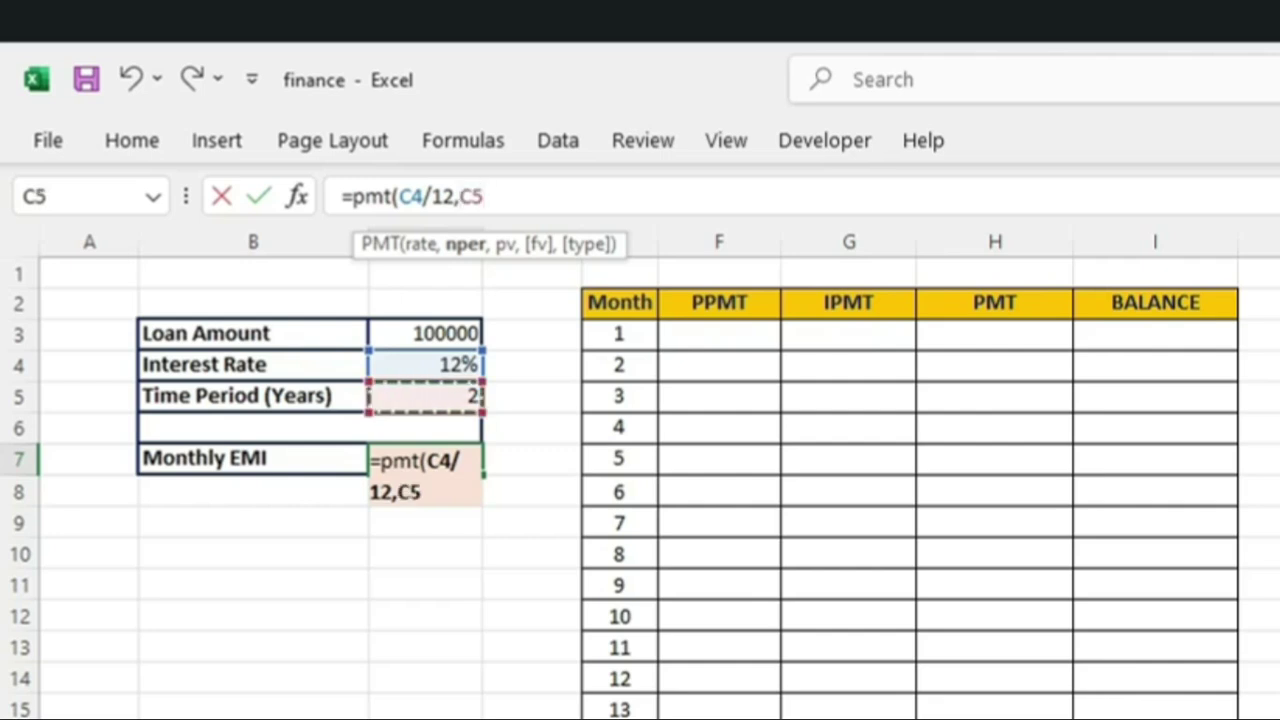
pyautogui.write('*')
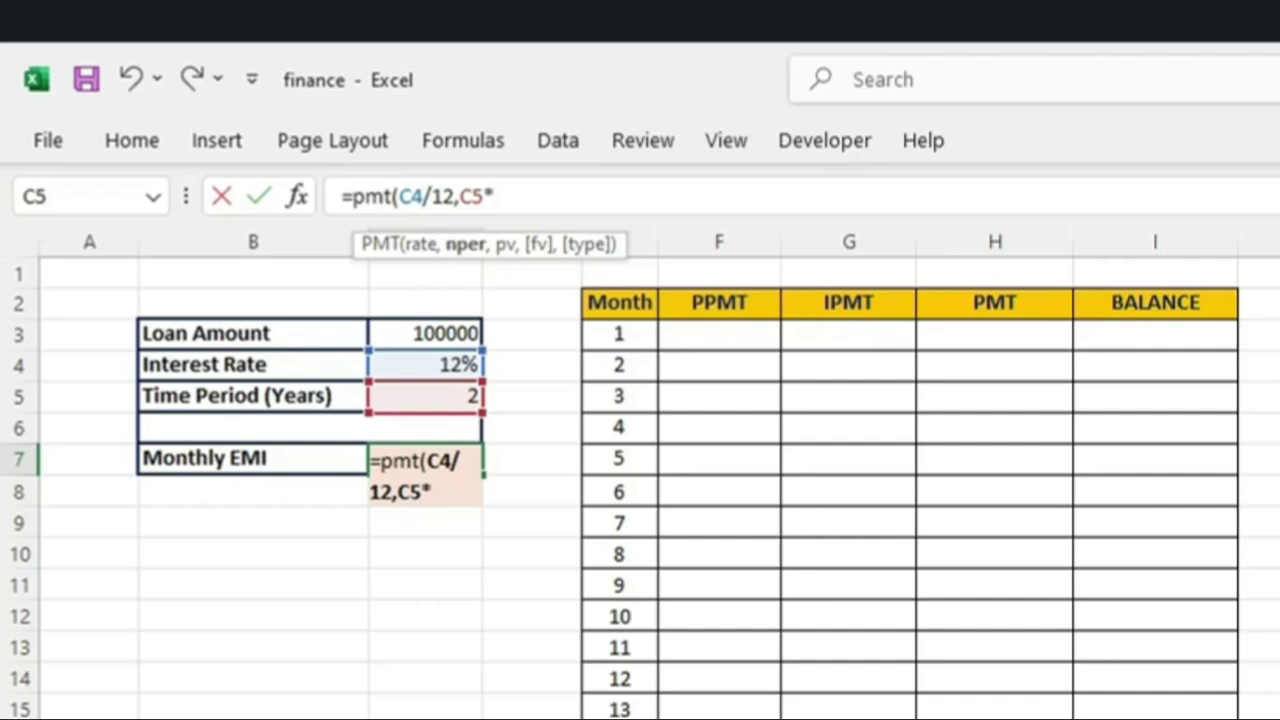
pyautogui.write('12,')
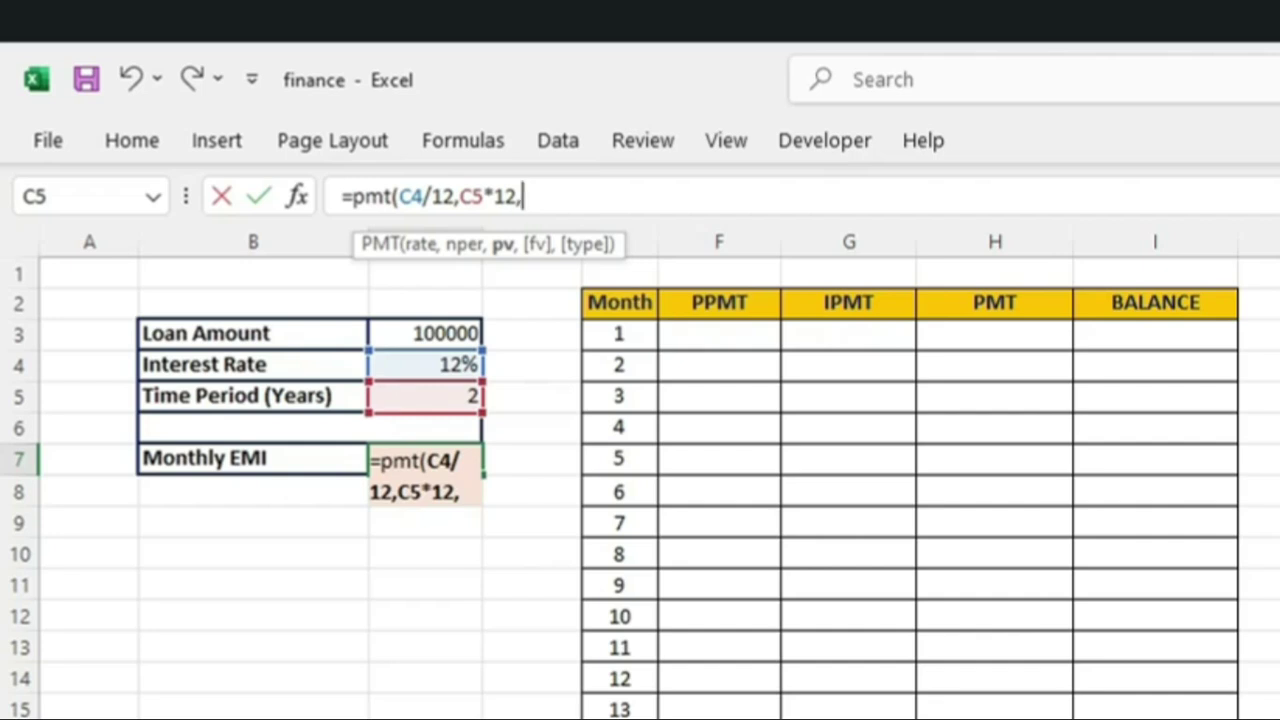
pyautogui.click(425, 334)
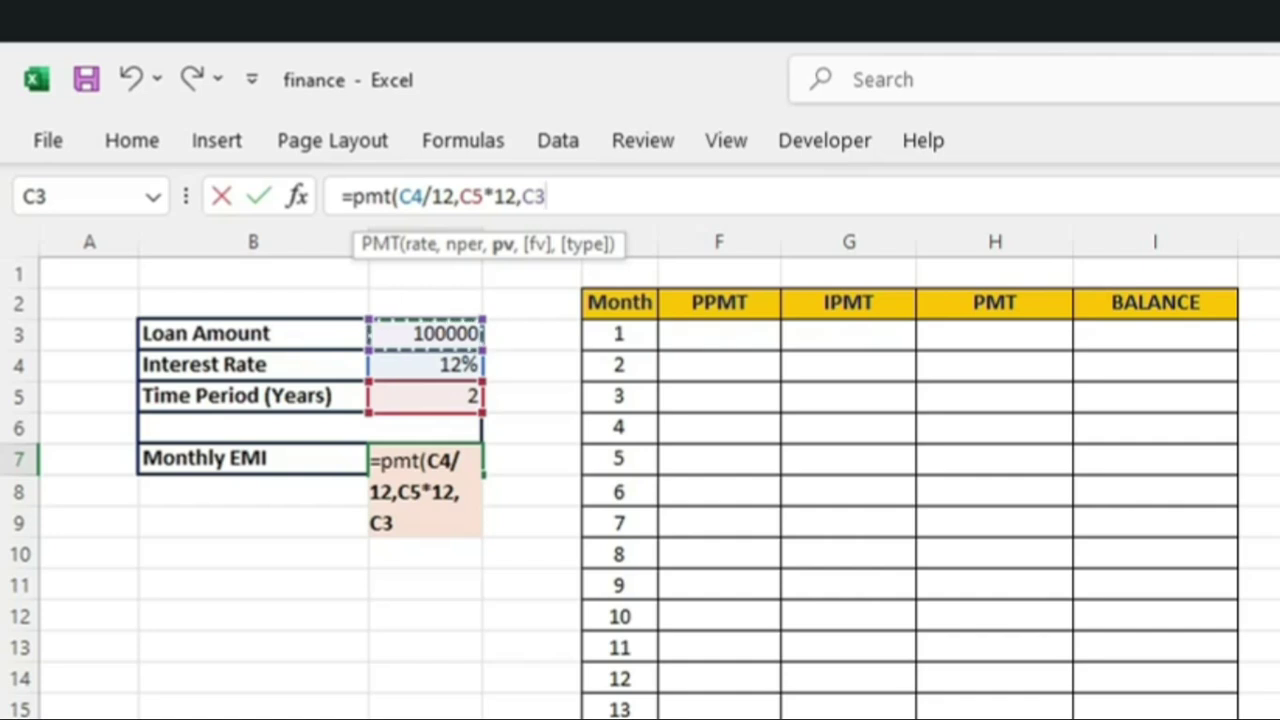
pyautogui.write(',')
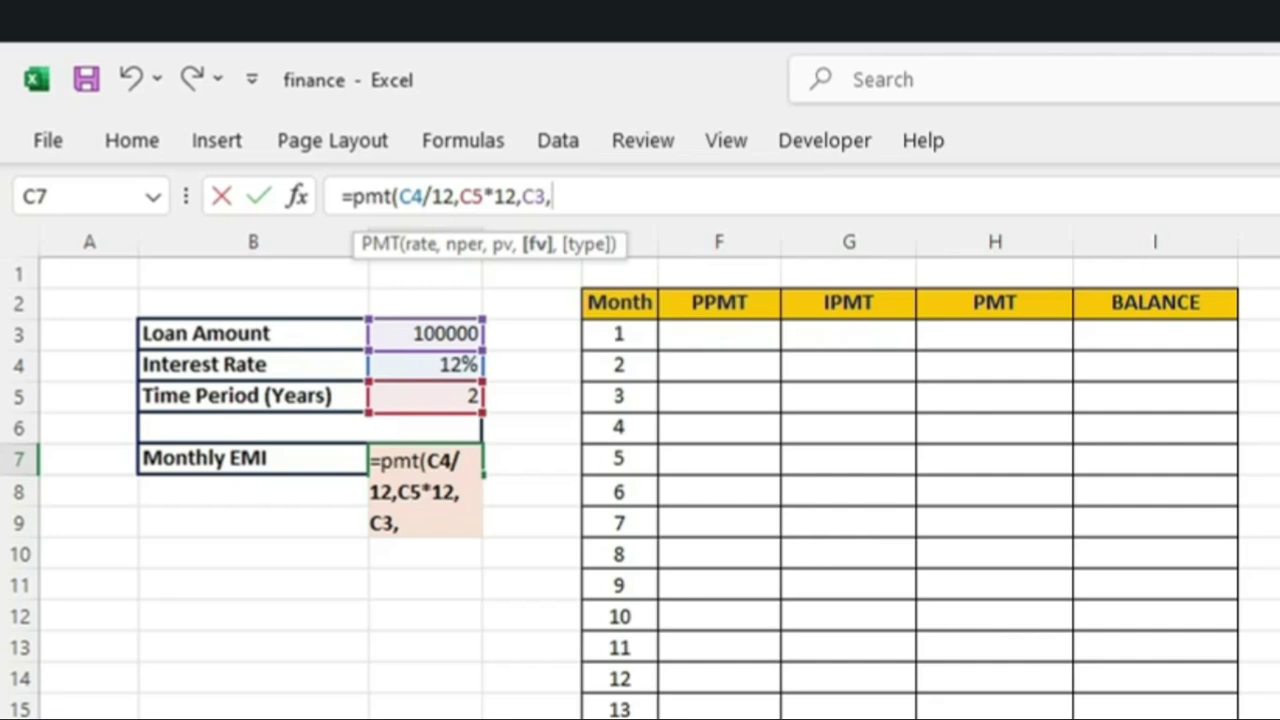
pyautogui.write(',')
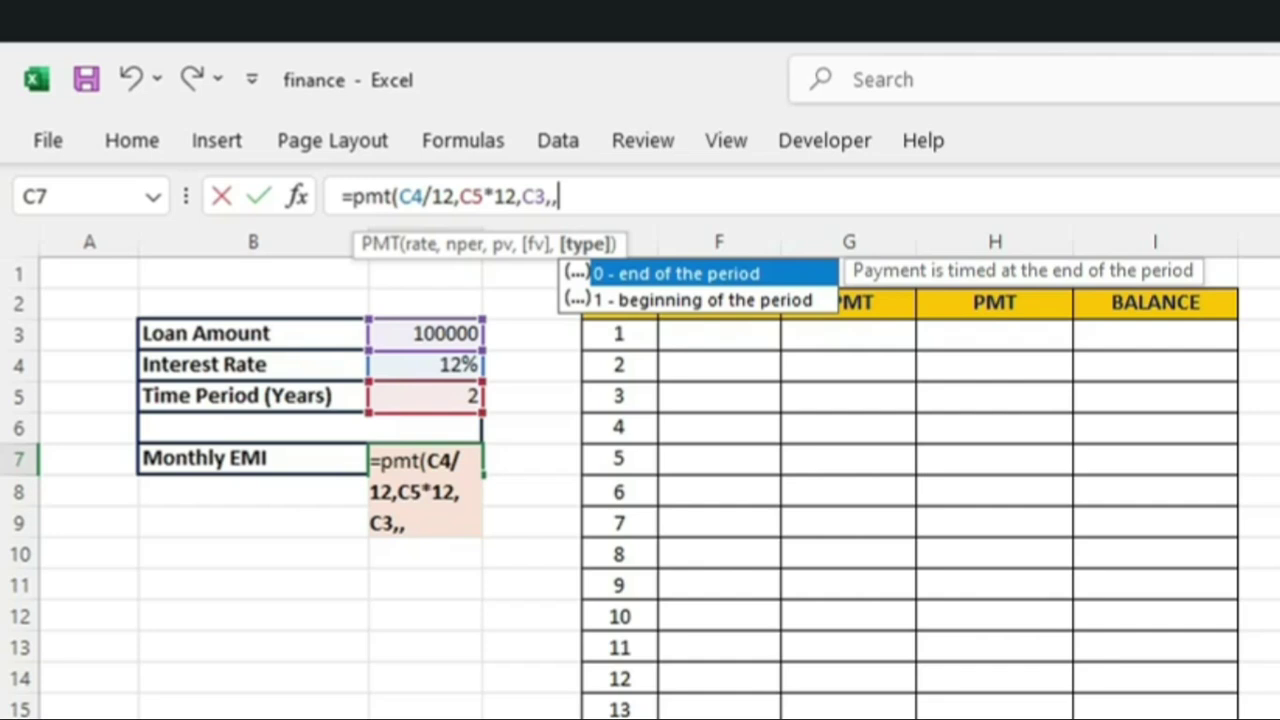
pyautogui.write('0')
pyautogui.press('Tab')
pyautogui.write(')')
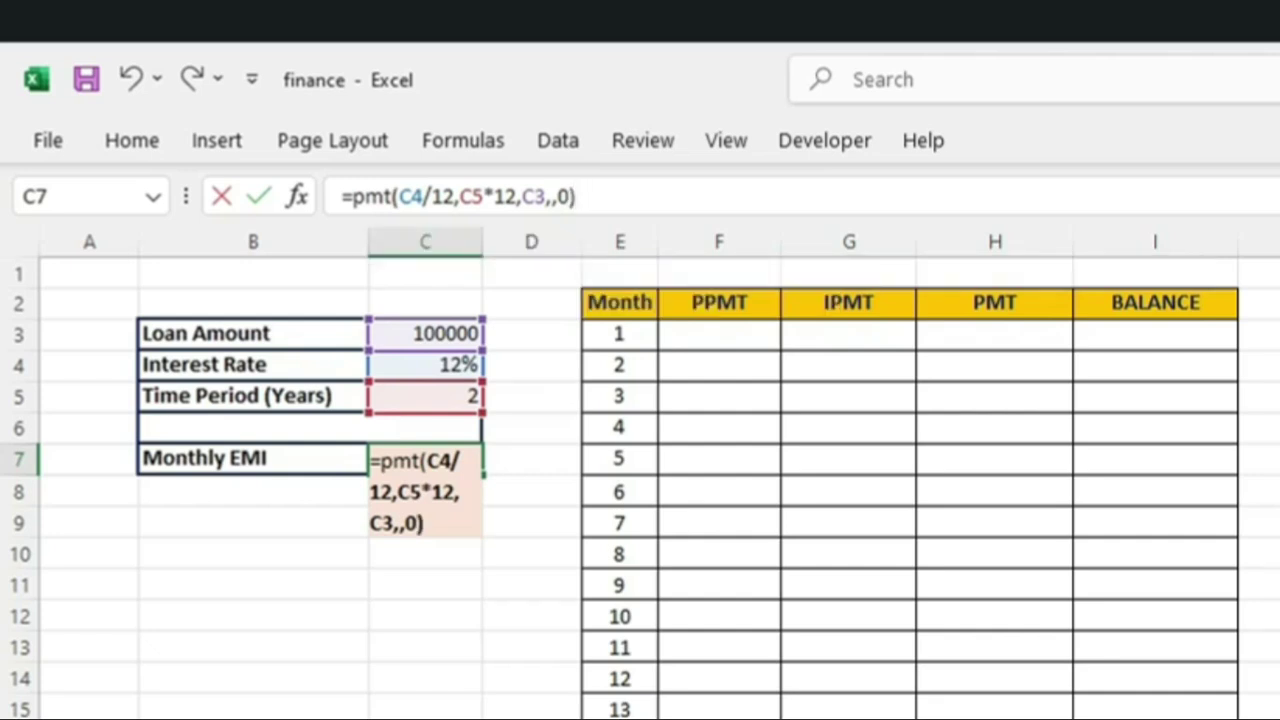
pyautogui.press('Return')
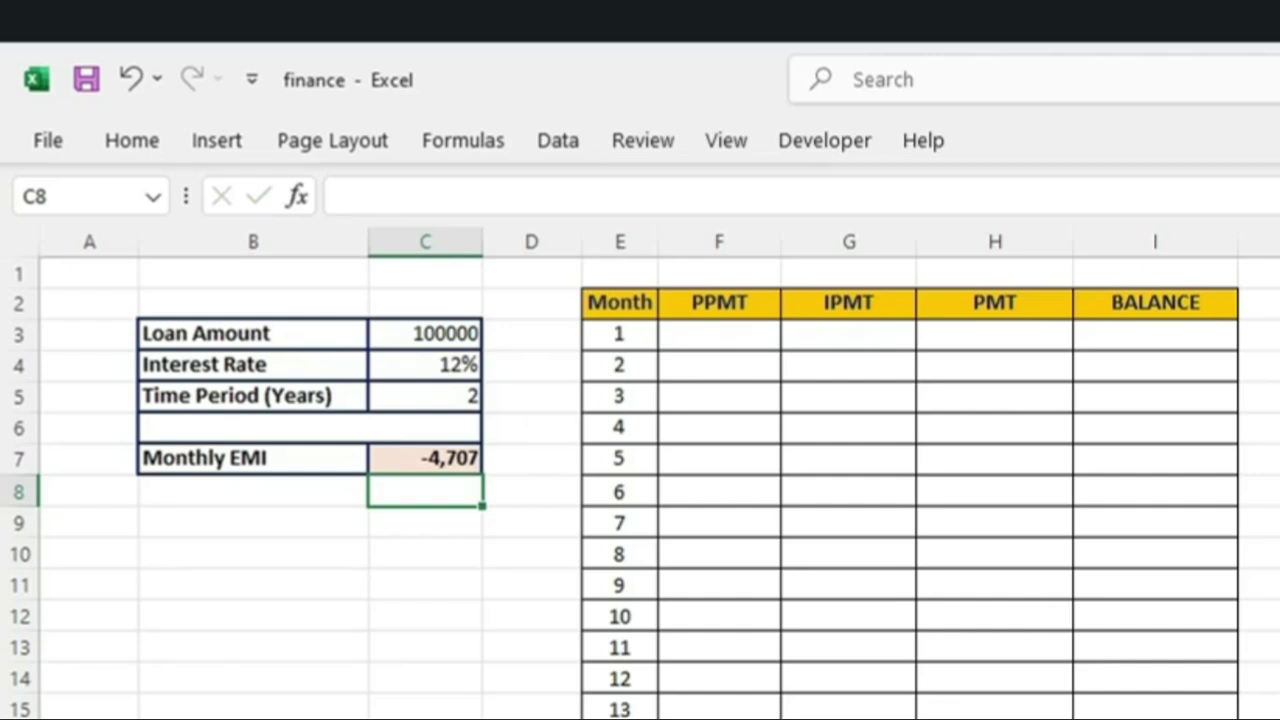
# Step: Shorten the Monthly EMI formula to =PMT(C4/12,C5*12,C3) by removing the optional future value and type arguments
pyautogui.click(425, 459)
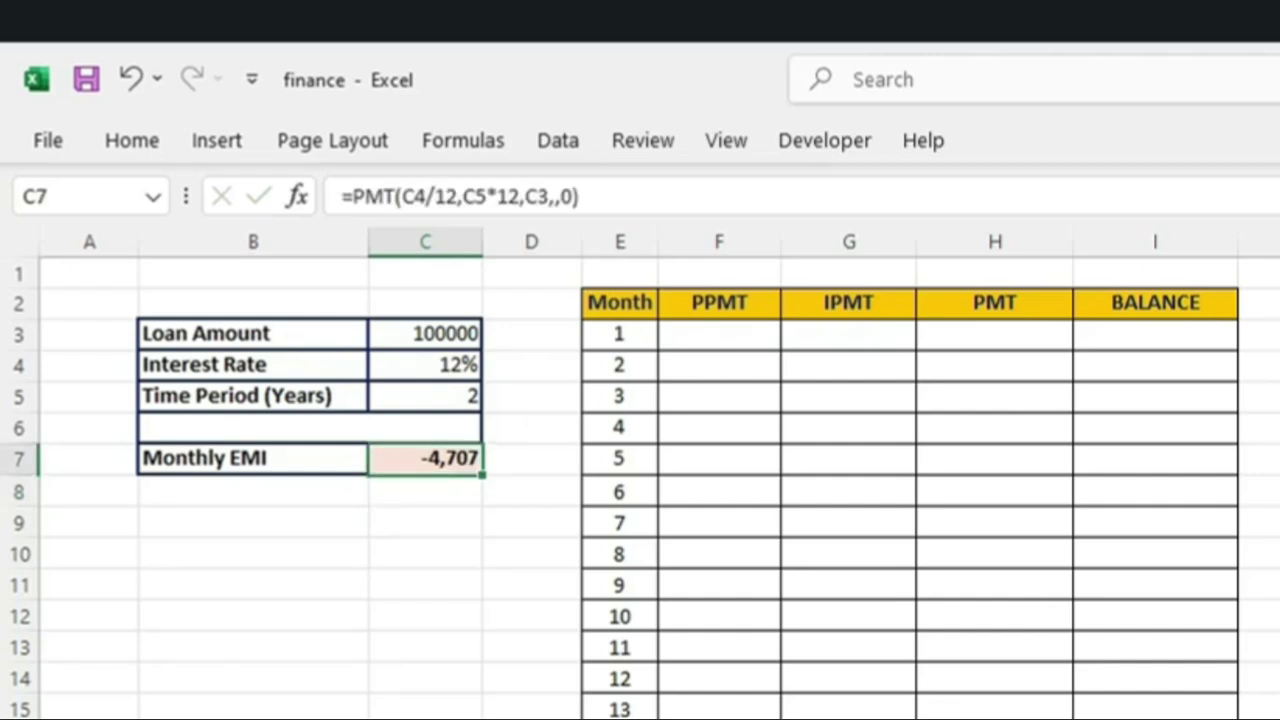
pyautogui.click(425, 553)
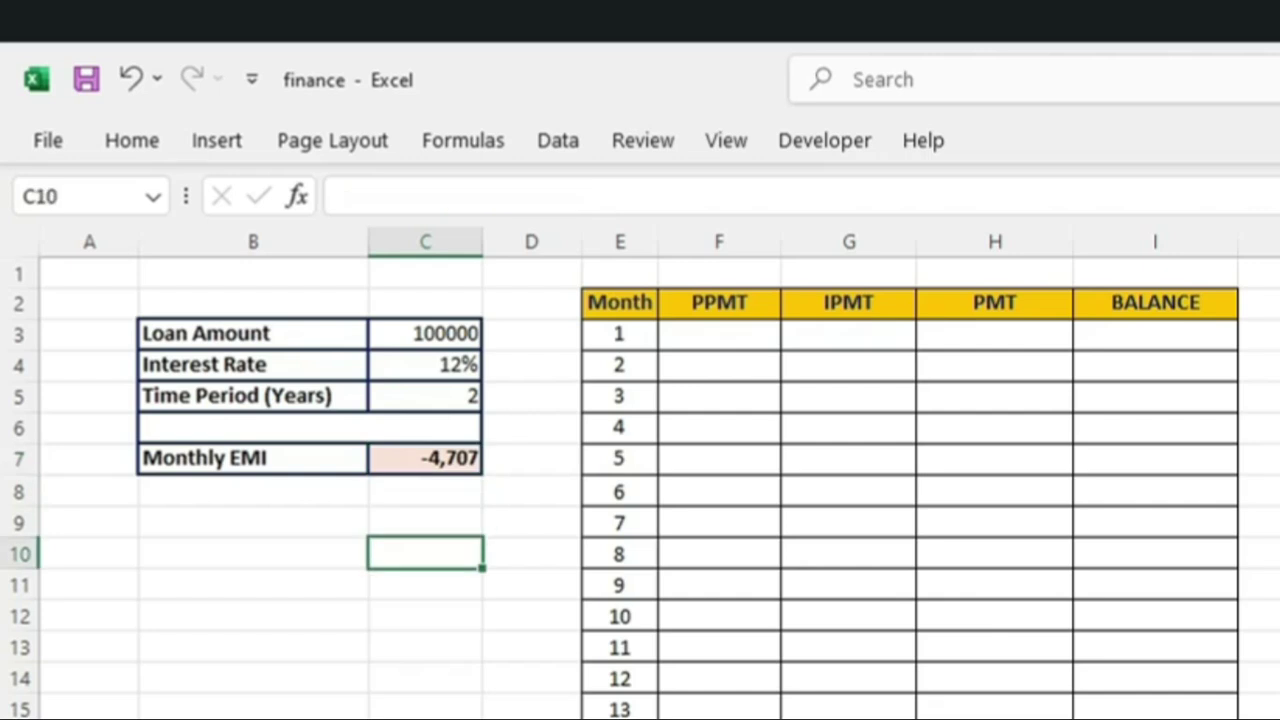
pyautogui.click(425, 459)
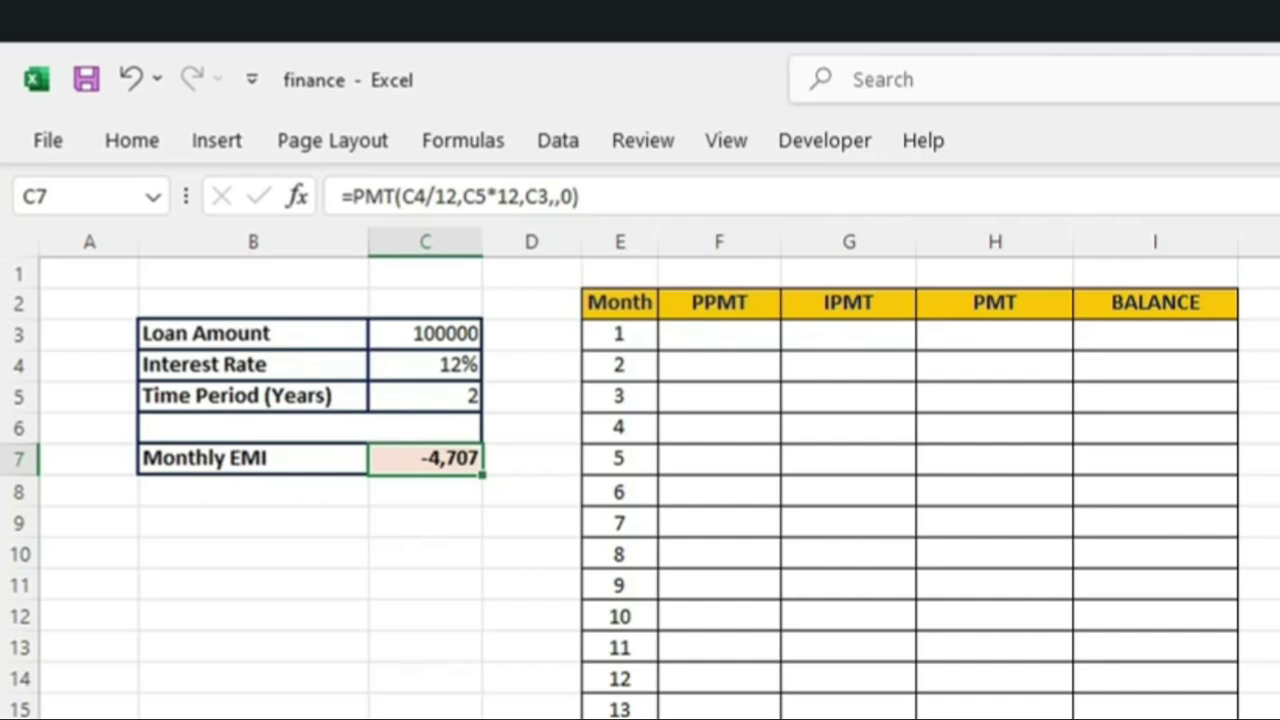
pyautogui.click(582, 196)
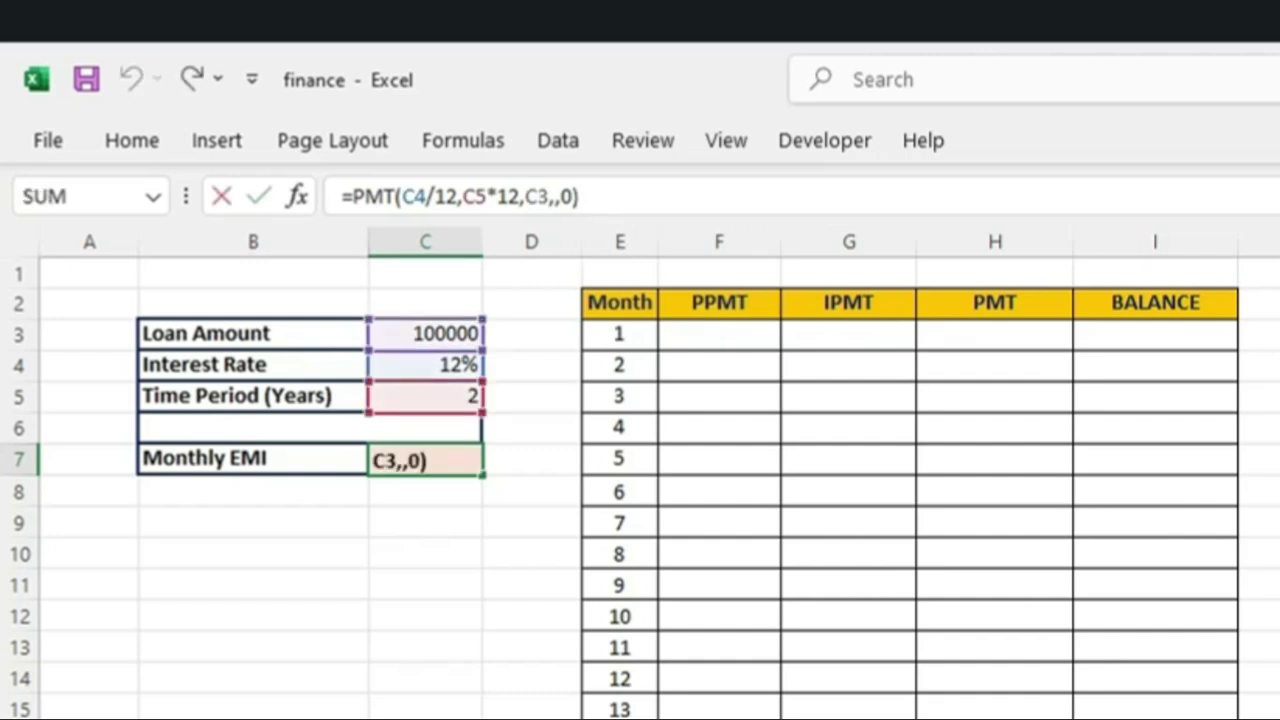
pyautogui.press('BackSpace')
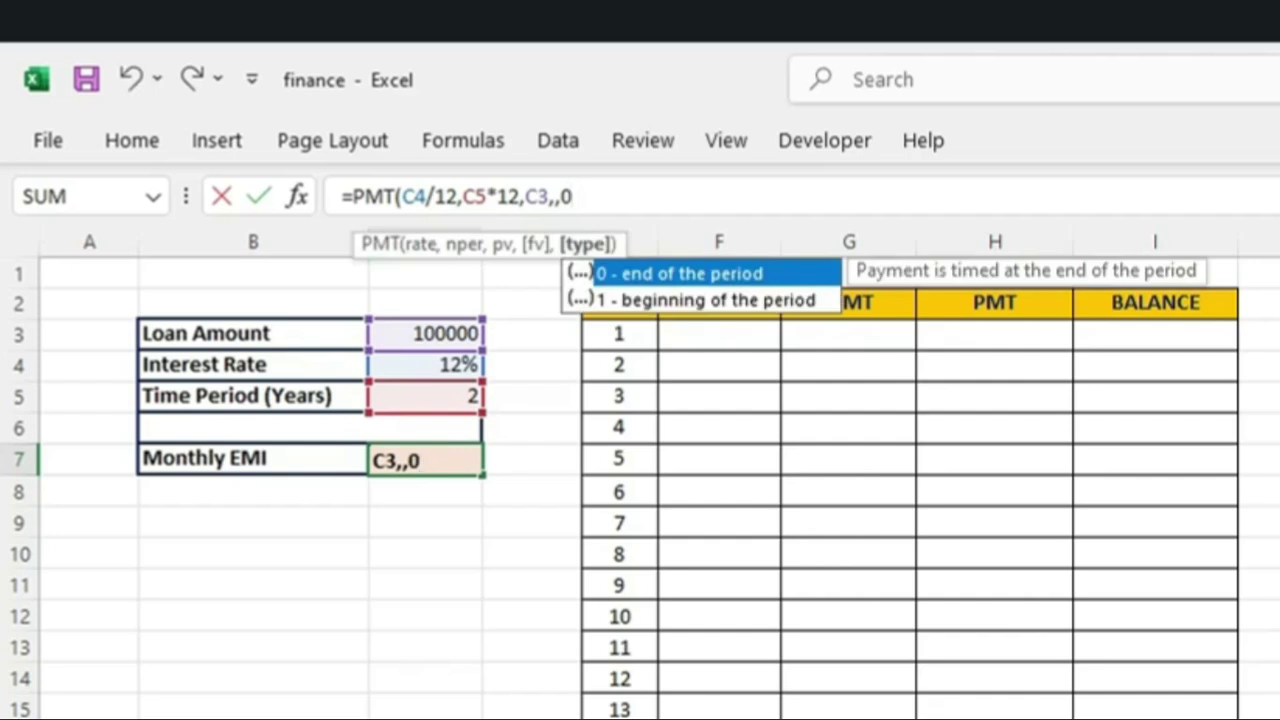
pyautogui.press('BackSpace')
pyautogui.press('BackSpace')
pyautogui.press('BackSpace')
pyautogui.press('BackSpace')
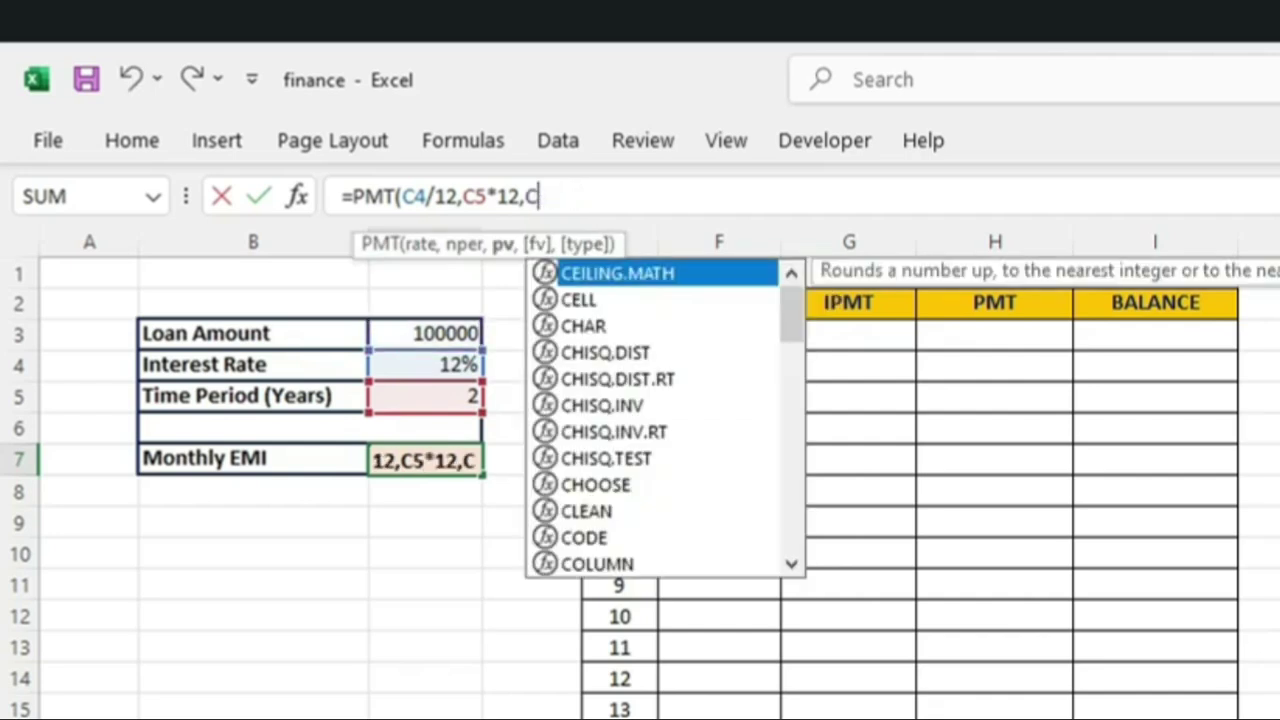
pyautogui.write('3')
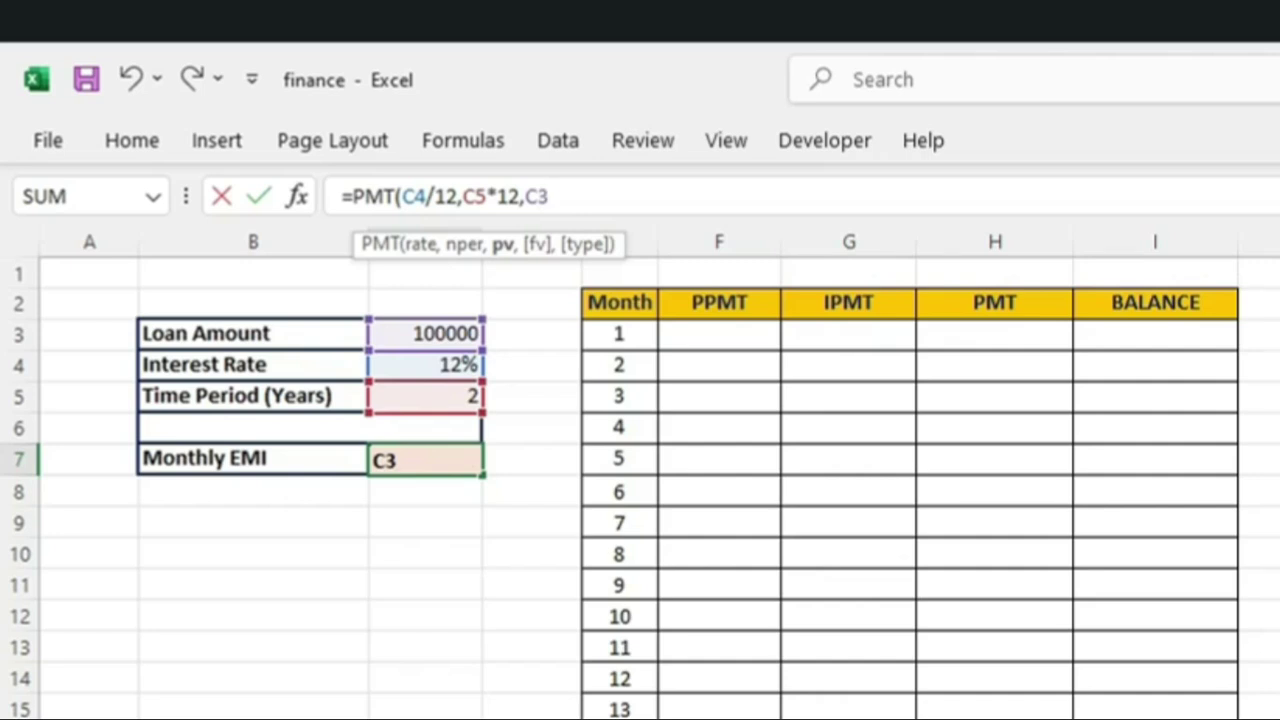
pyautogui.write(')')
pyautogui.press('Return')
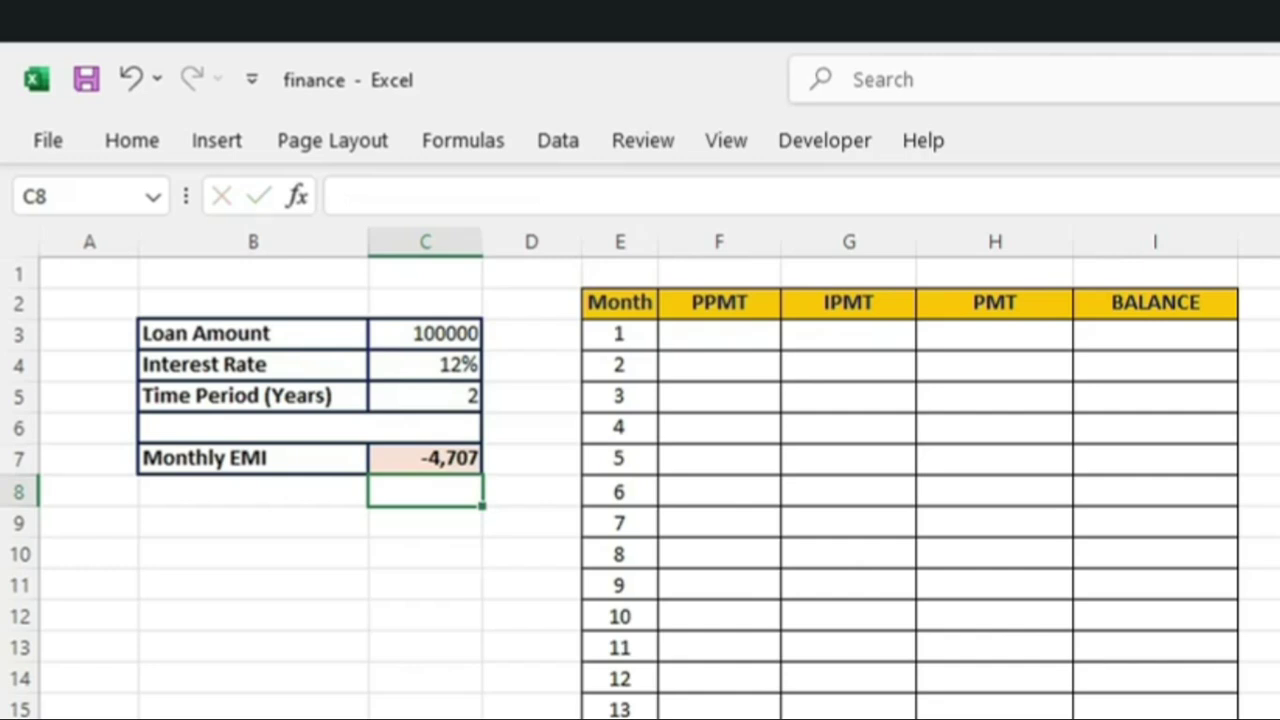
# Step: Negate the present value in the Monthly EMI formula, making it =PMT(C4/12,C5*12,-C3)
pyautogui.click(425, 459)
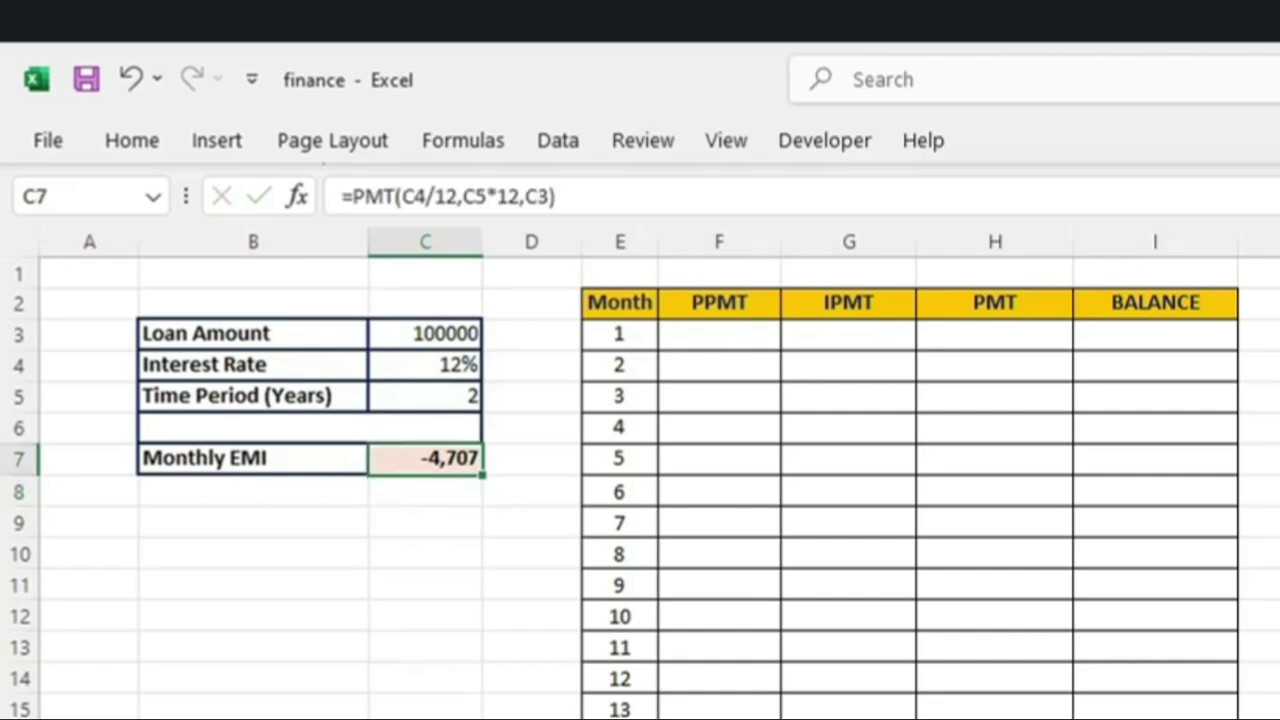
pyautogui.click(425, 522)
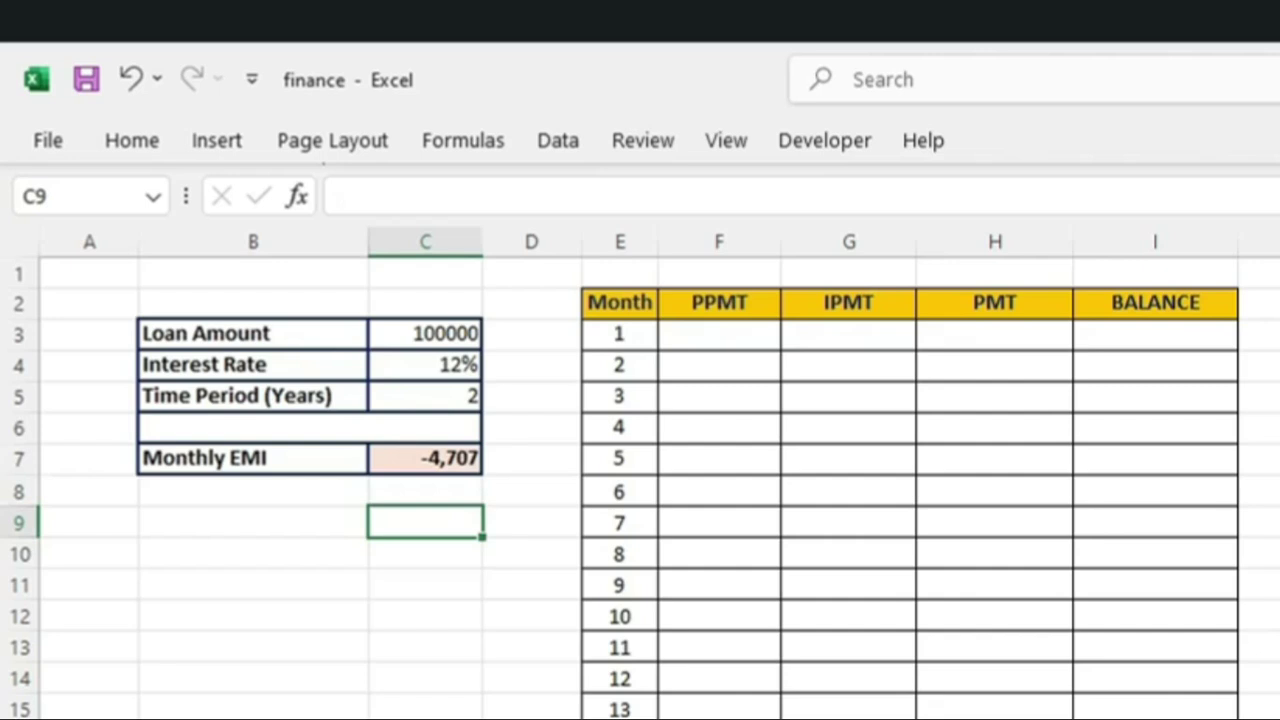
pyautogui.click(425, 459)
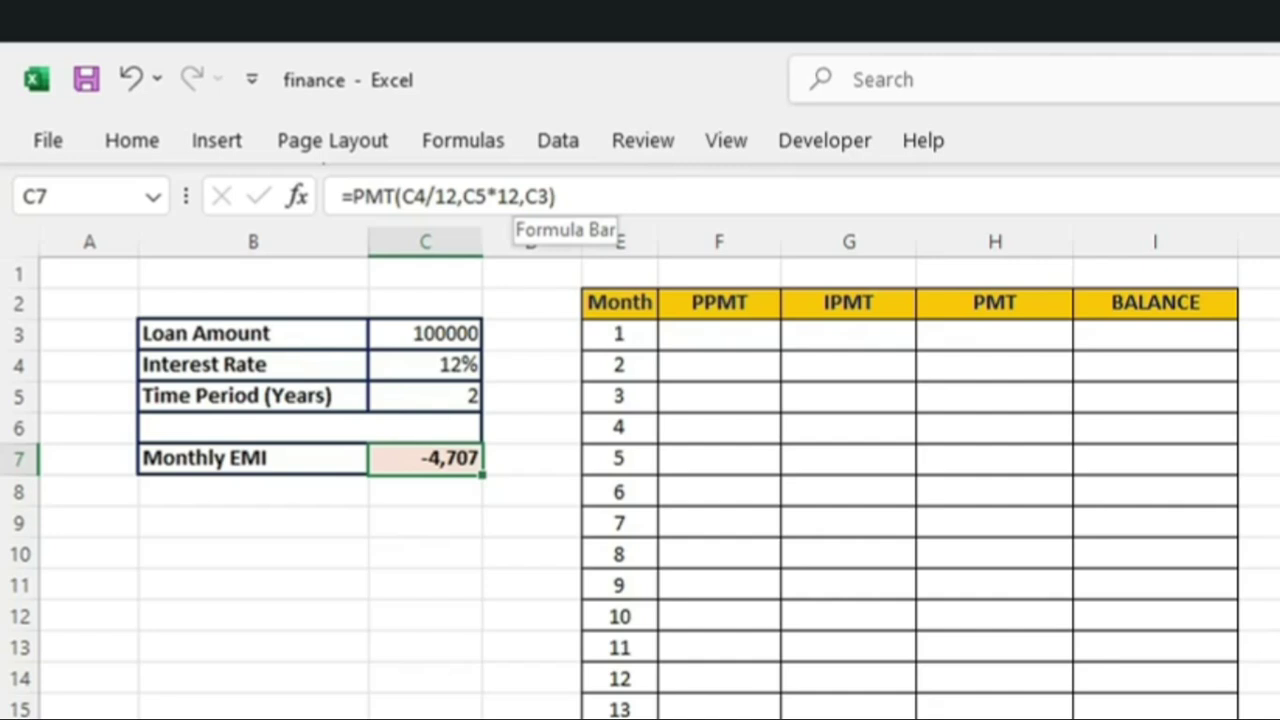
pyautogui.click(525, 197)
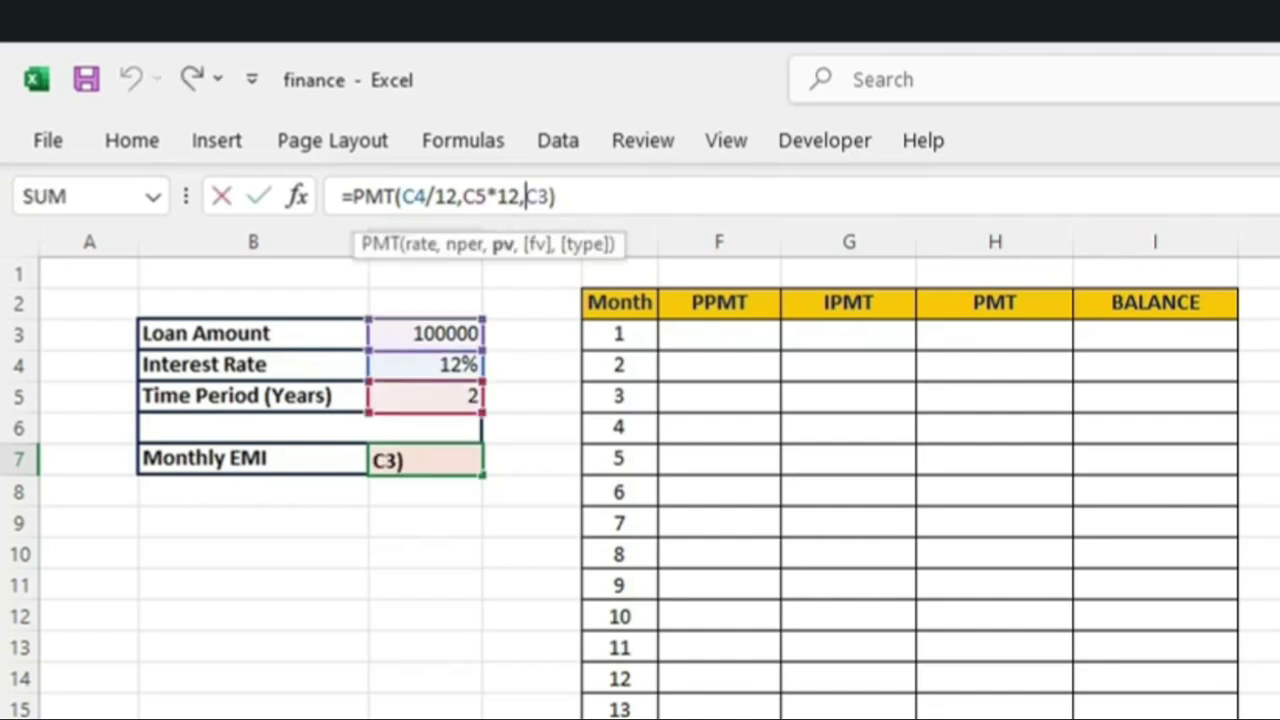
pyautogui.write('-')
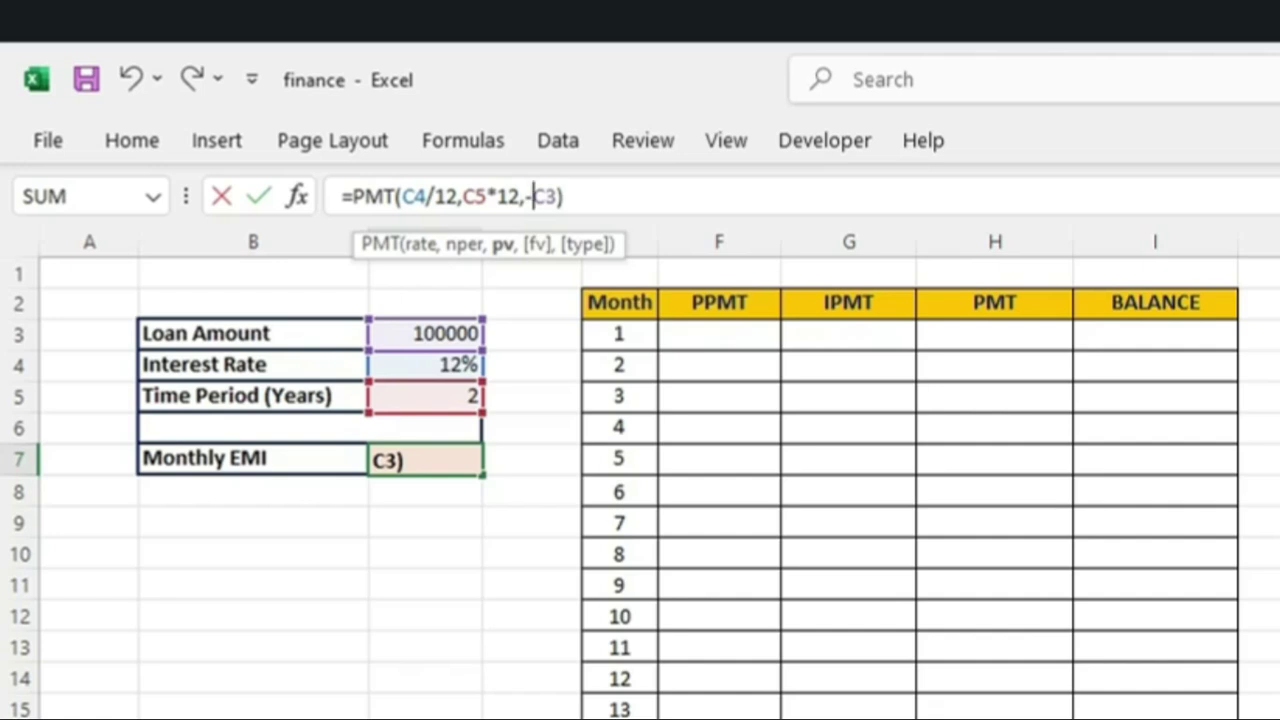
pyautogui.press('Return')
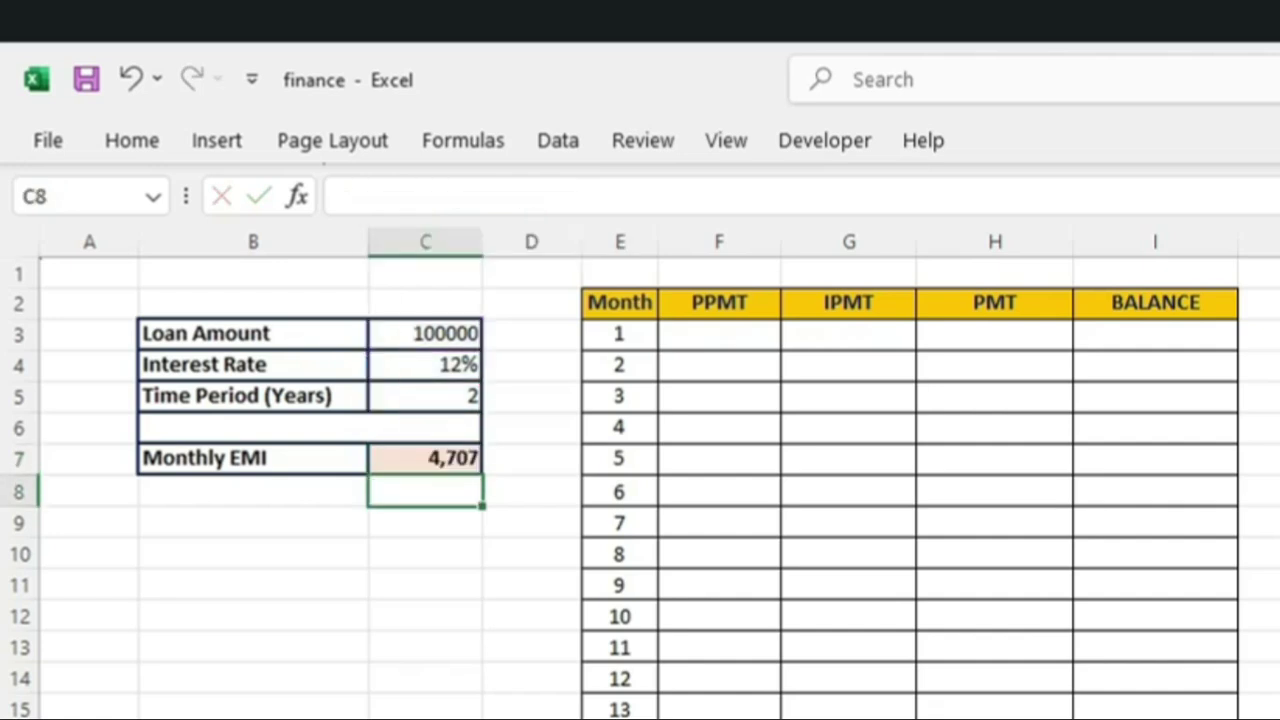
# Step: Review the Monthly EMI formula and the schedule's Month, PPMT, IPMT, PMT and BALANCE columns
pyautogui.click(425, 458)
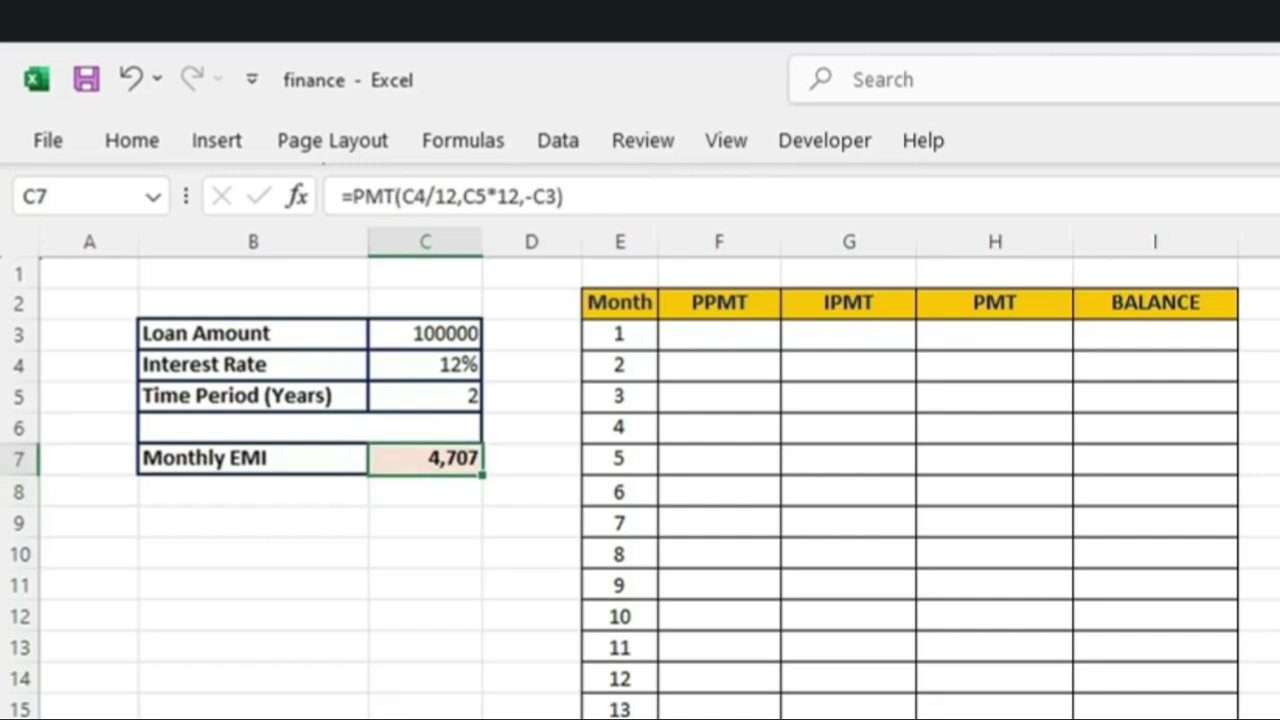
pyautogui.click(425, 585)
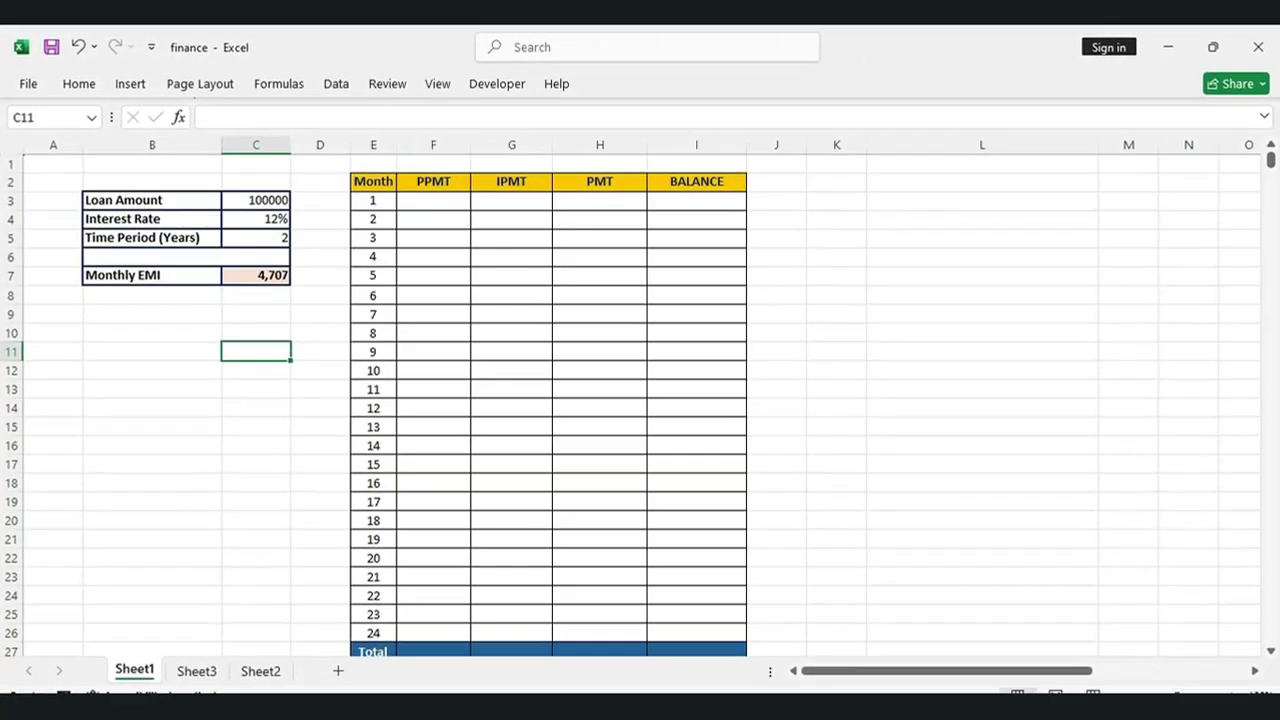
pyautogui.click(373, 146)
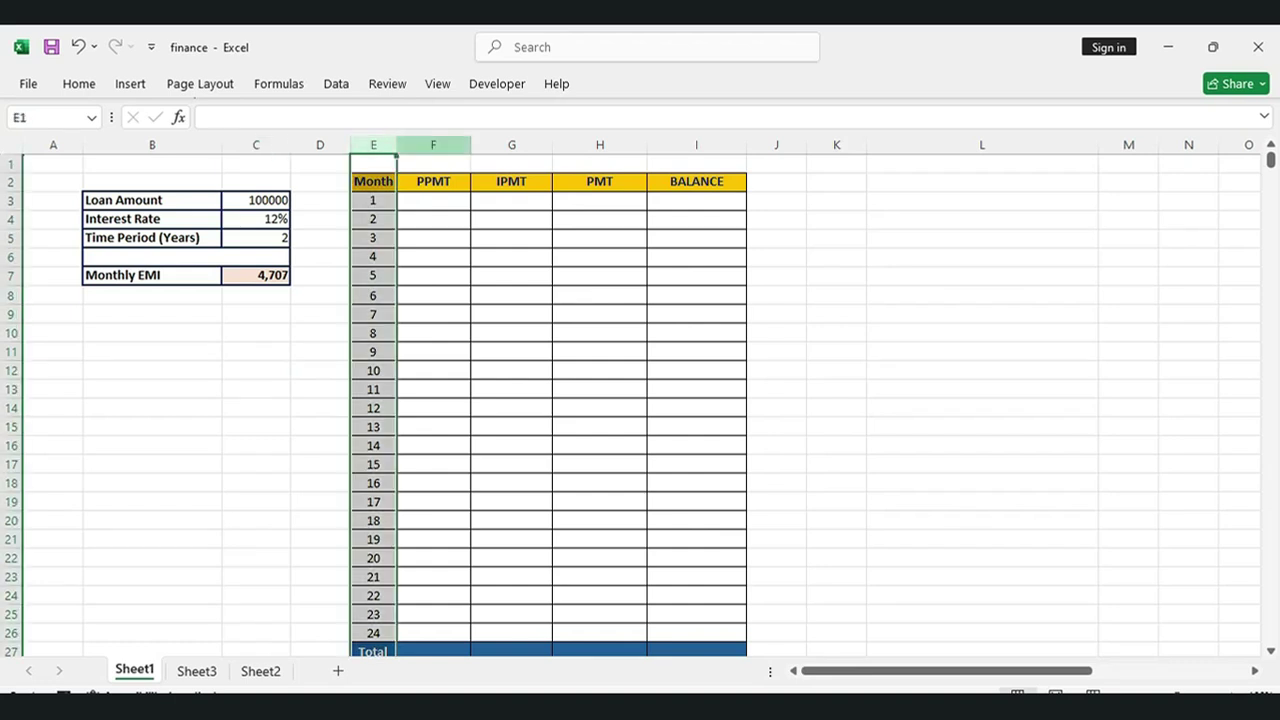
pyautogui.click(433, 146)
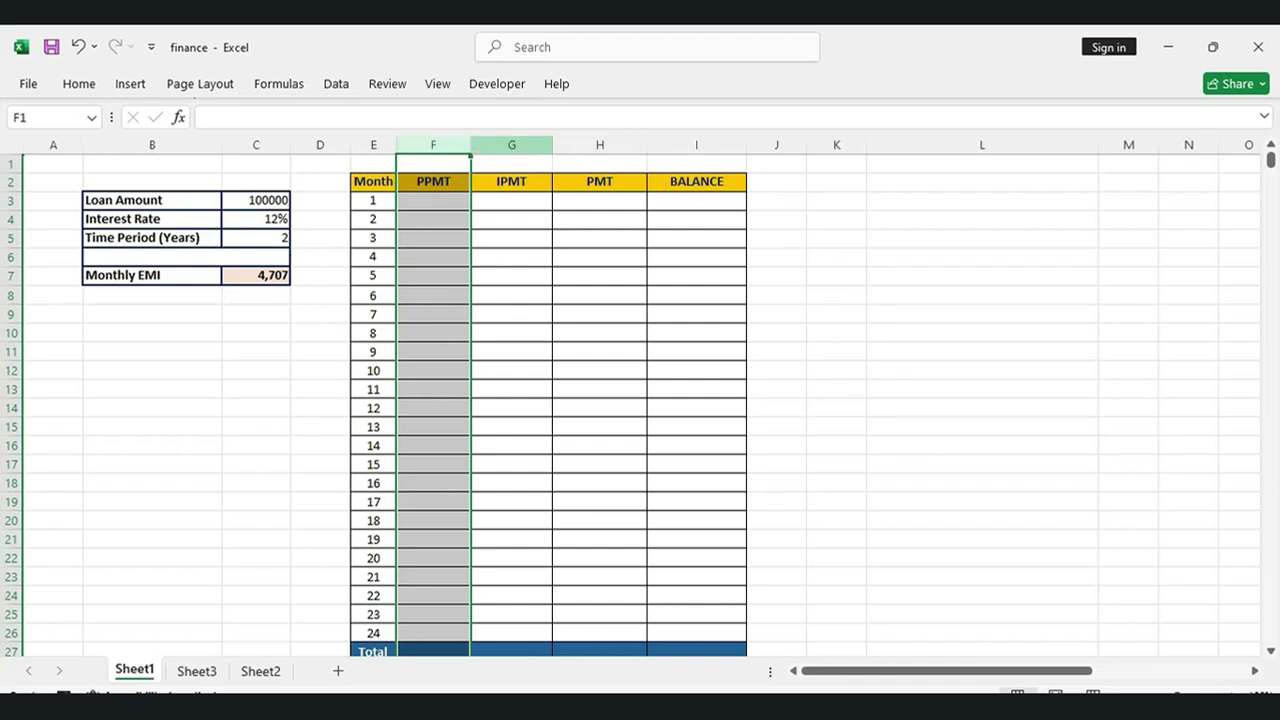
pyautogui.click(511, 145)
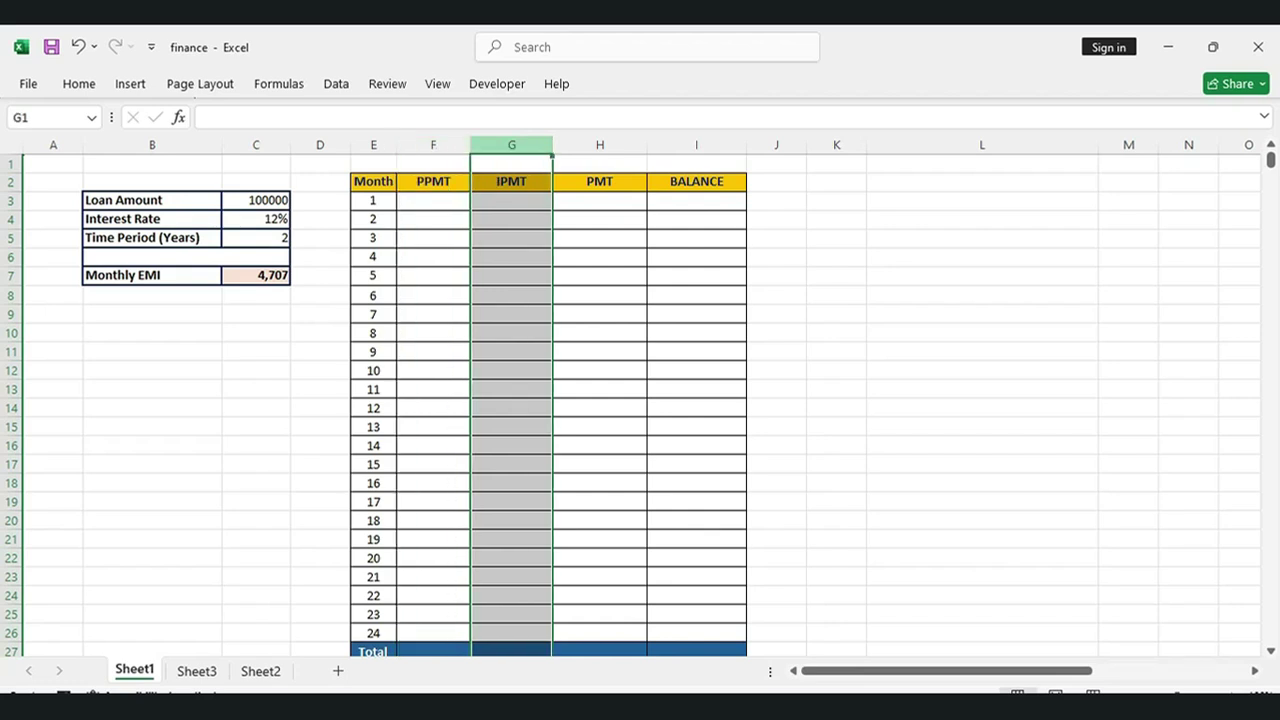
pyautogui.click(599, 145)
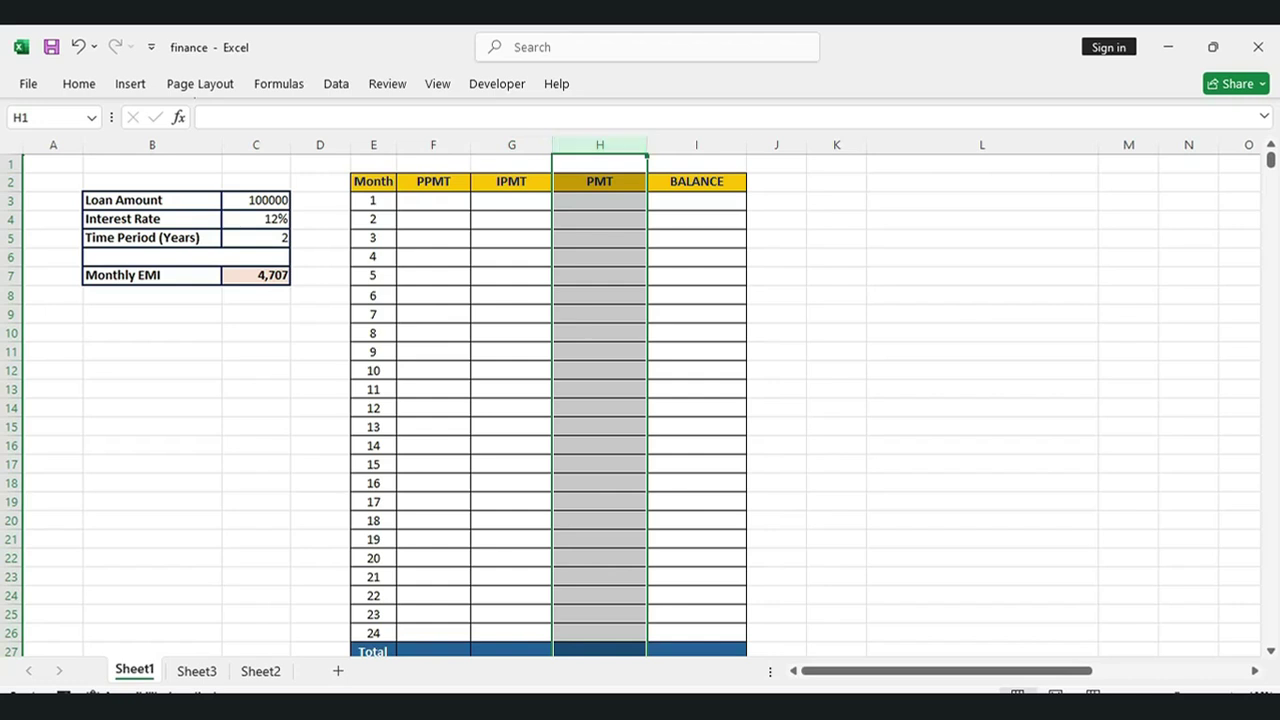
pyautogui.click(696, 201)
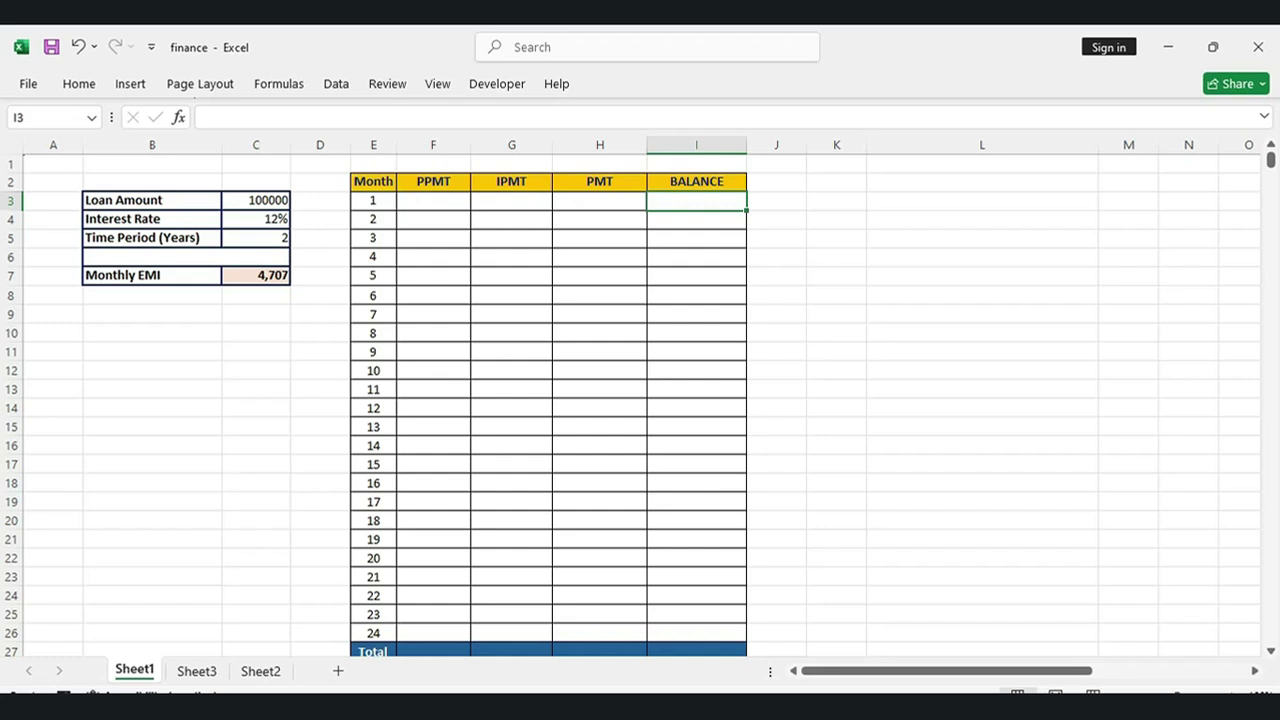
# Step: Begin a PPMT formula in F3 for month 1, using the absolute reference $C$4/12 as the monthly rate
pyautogui.click(433, 201)
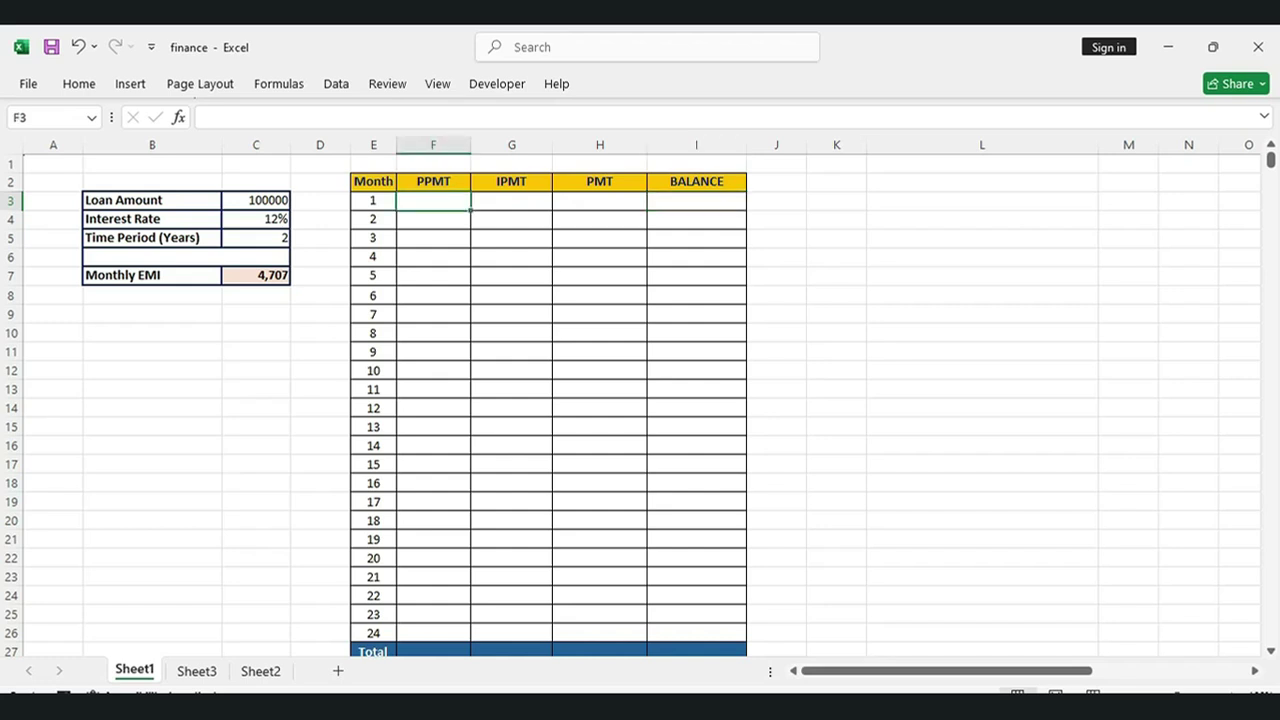
pyautogui.write('=')
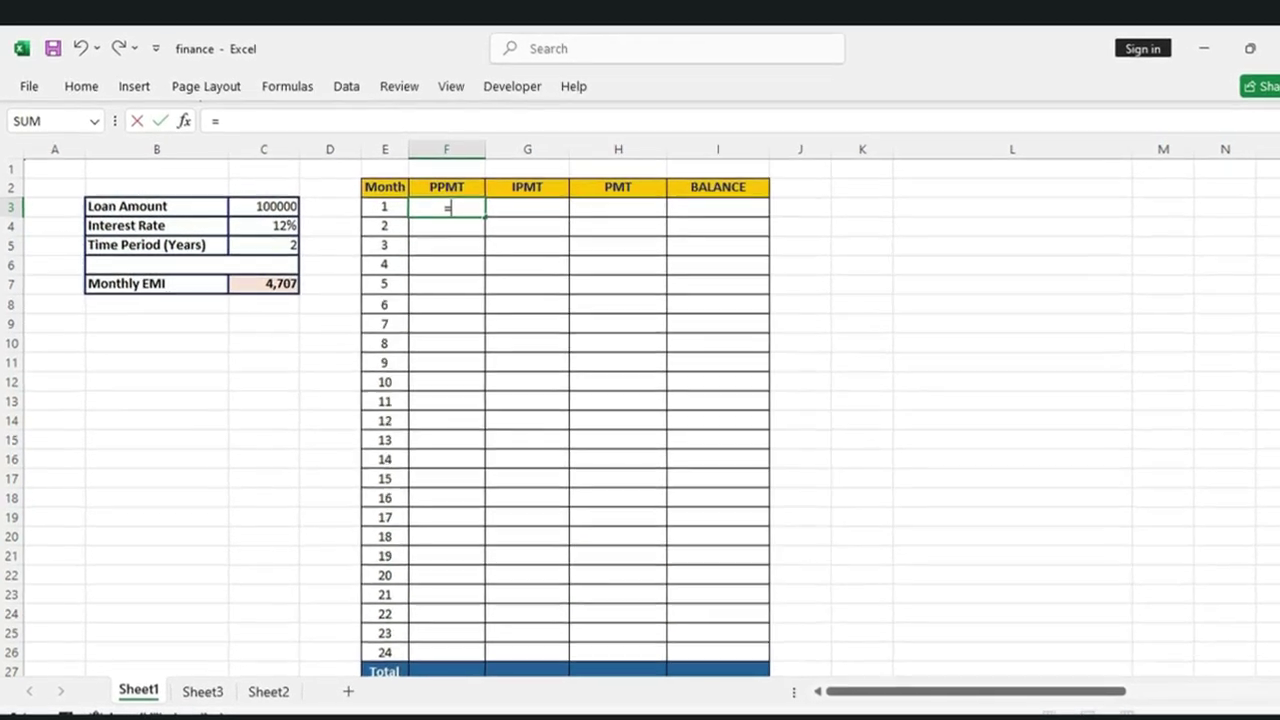
pyautogui.write('ppm')
pyautogui.write('t(')
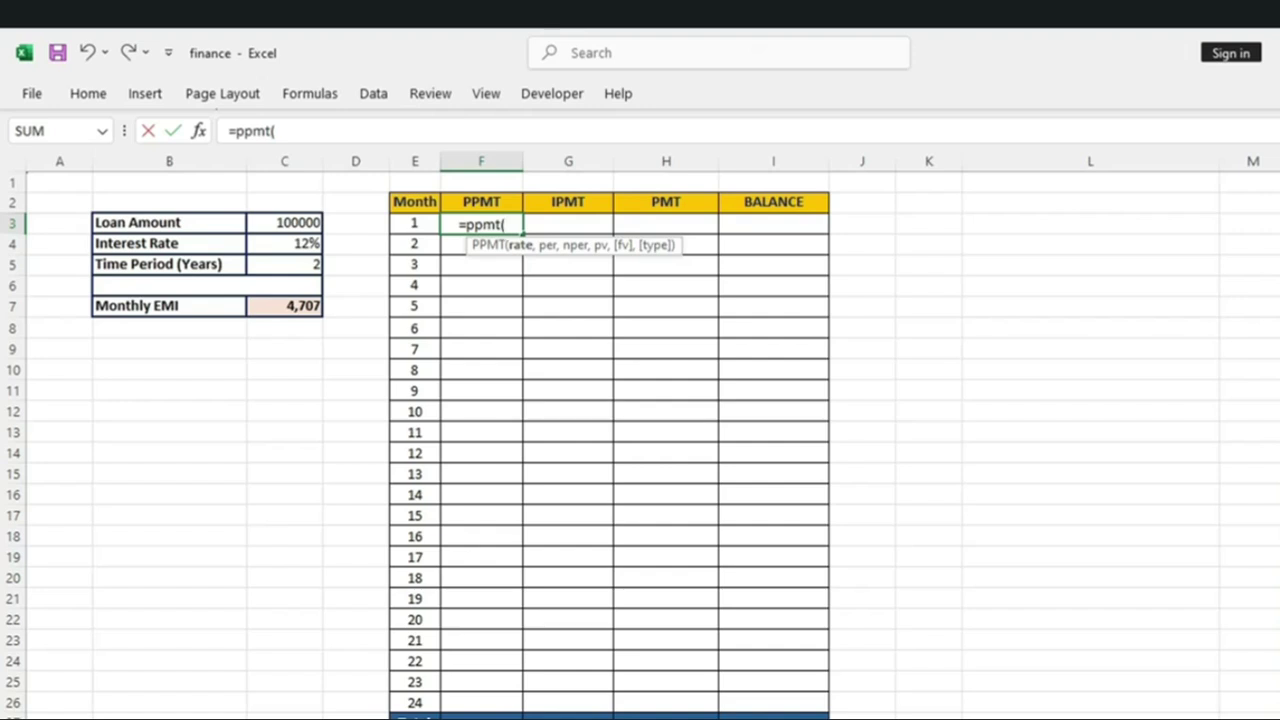
pyautogui.click(284, 244)
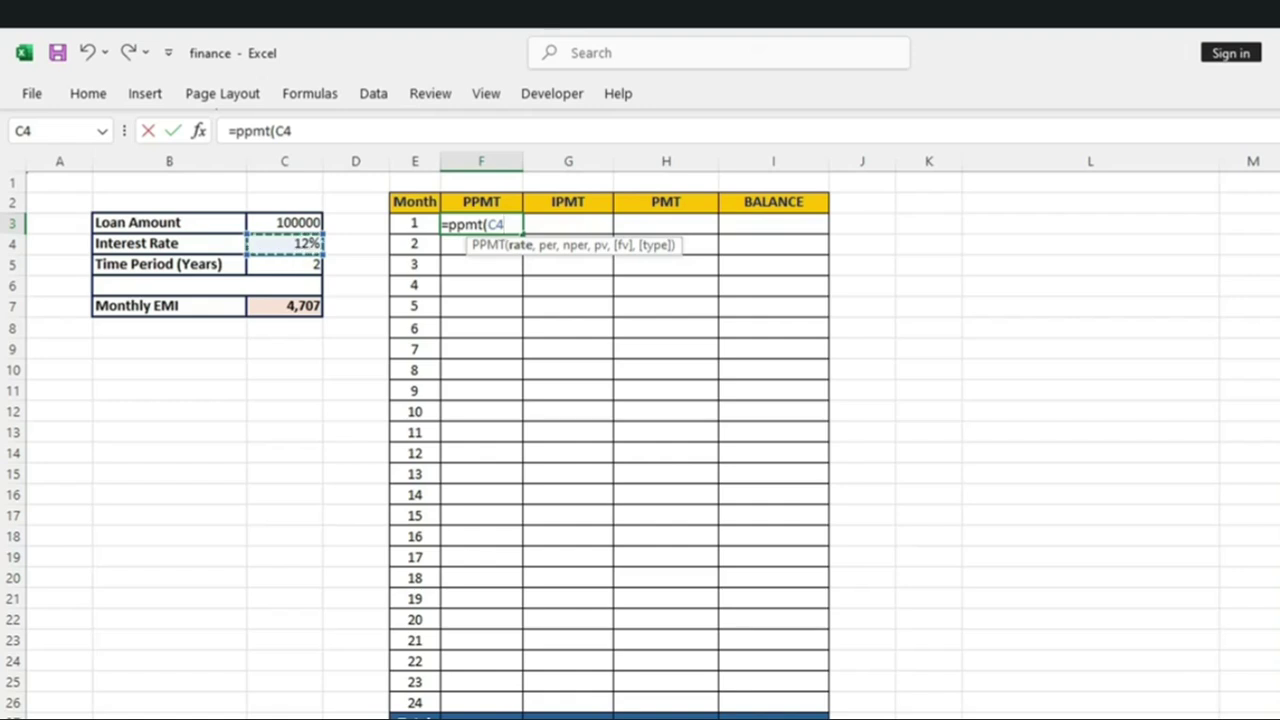
pyautogui.press('F4')
pyautogui.write('/12')
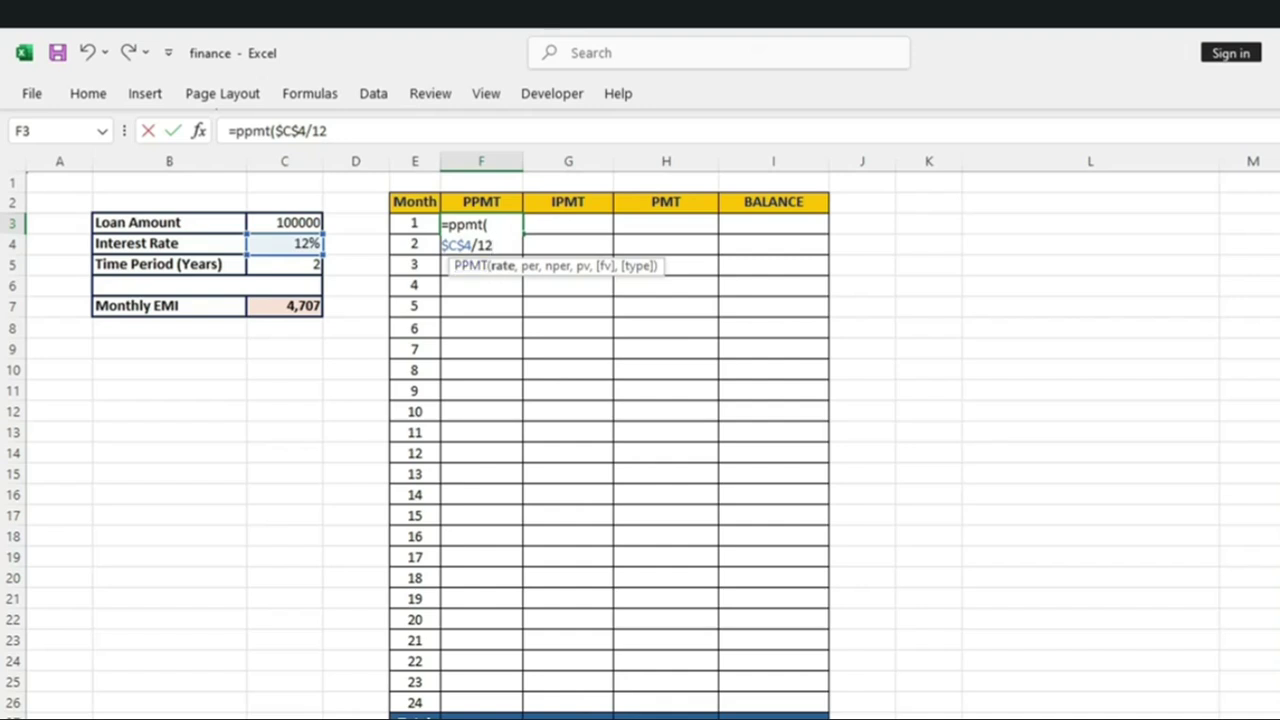
pyautogui.write(',')
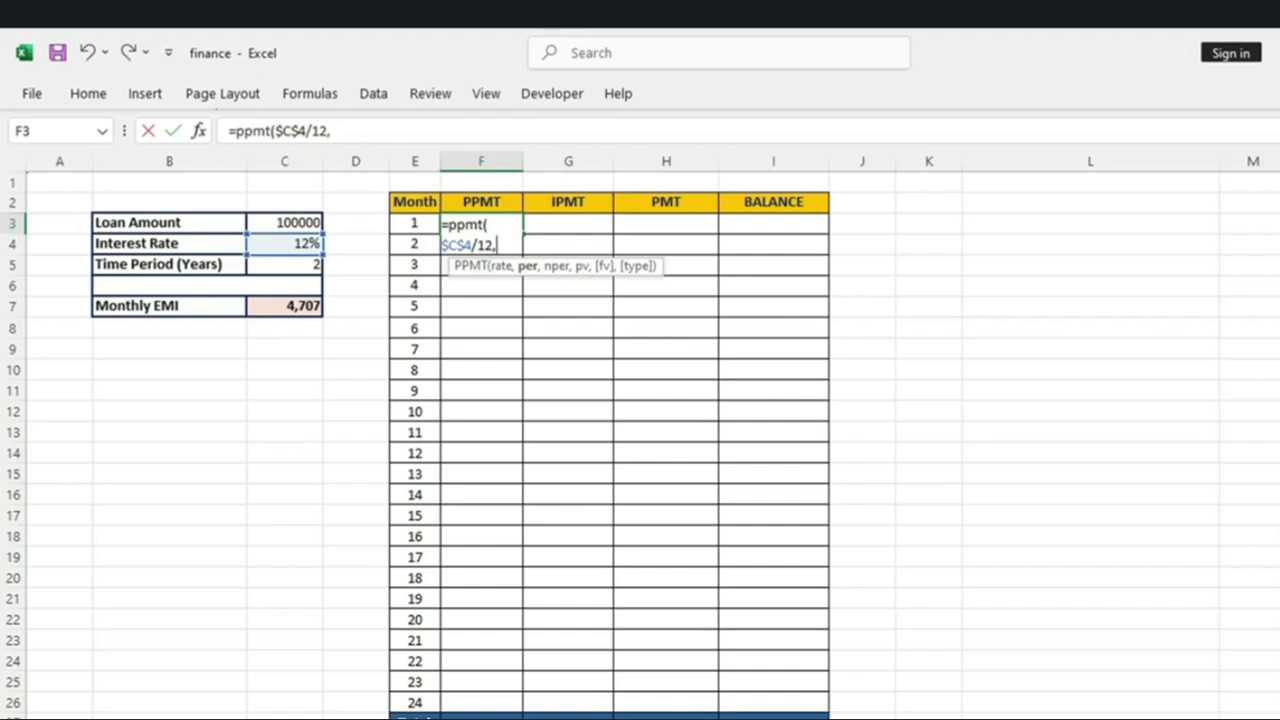
# Step: Add E3 as the period and $C$5*12 as the number of periods to the PPMT formula
pyautogui.click(400, 223)
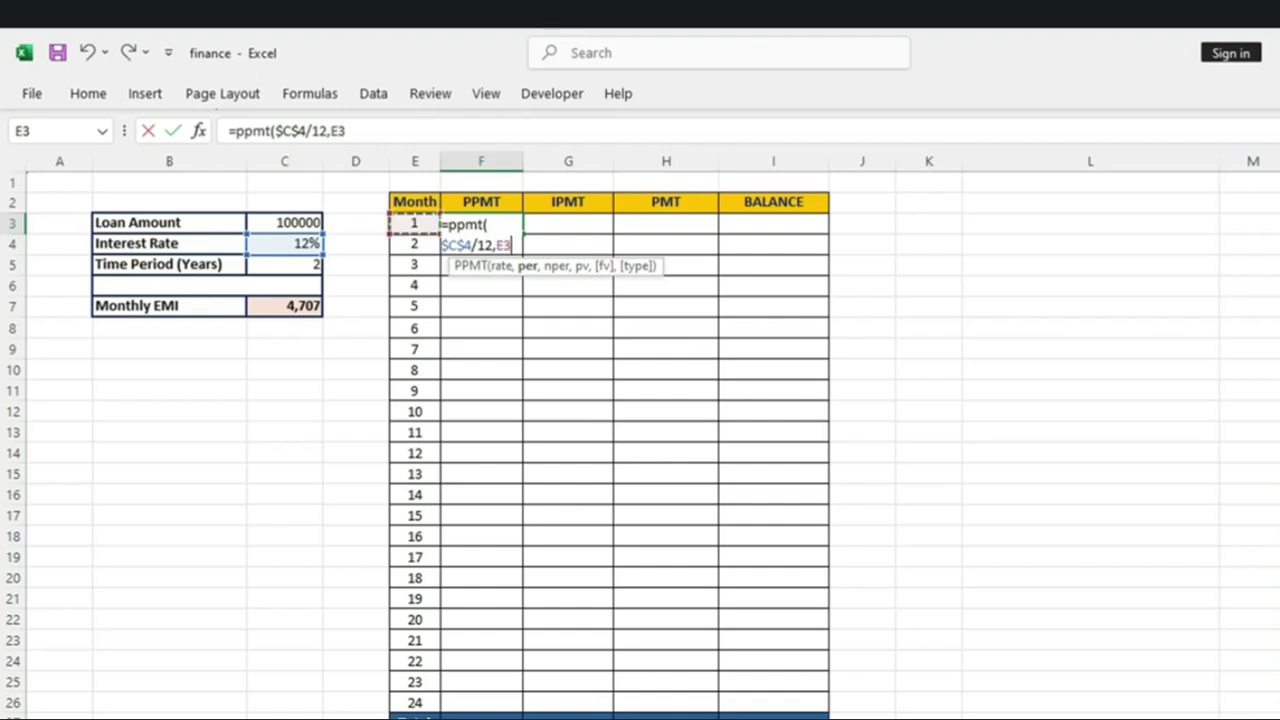
pyautogui.write(',')
pyautogui.click(284, 265)
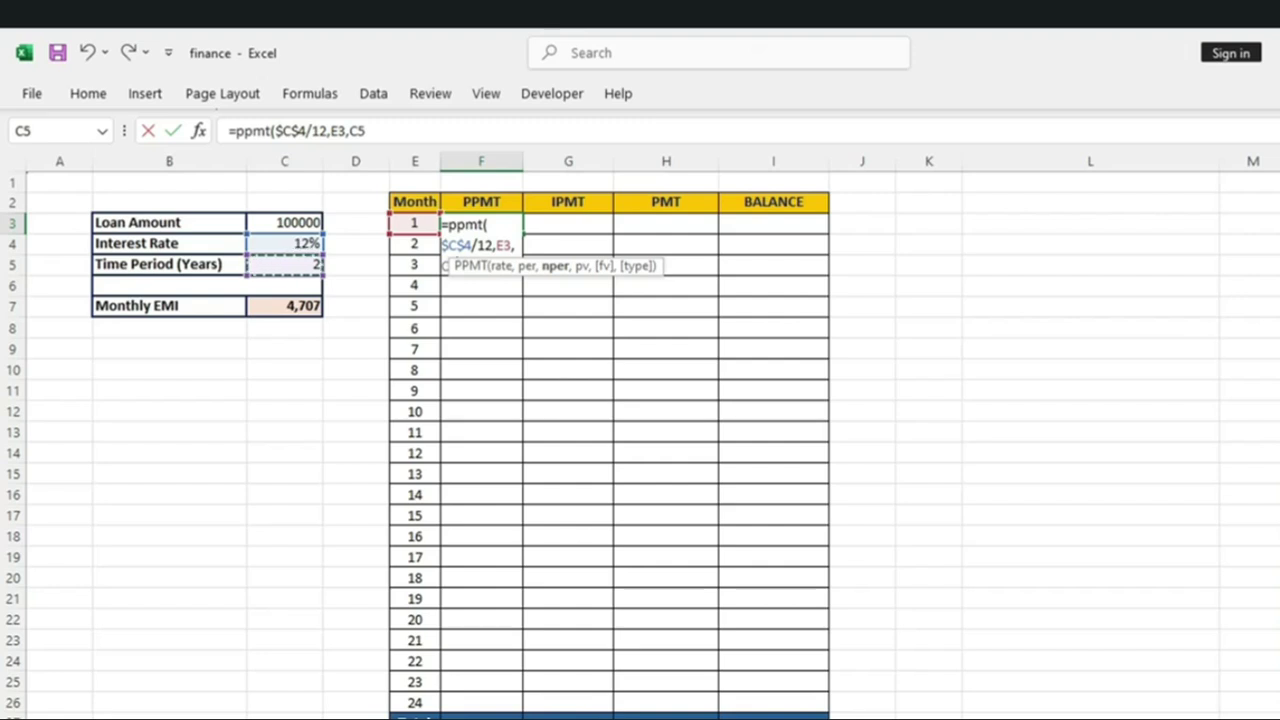
pyautogui.press('F4')
pyautogui.write('*')
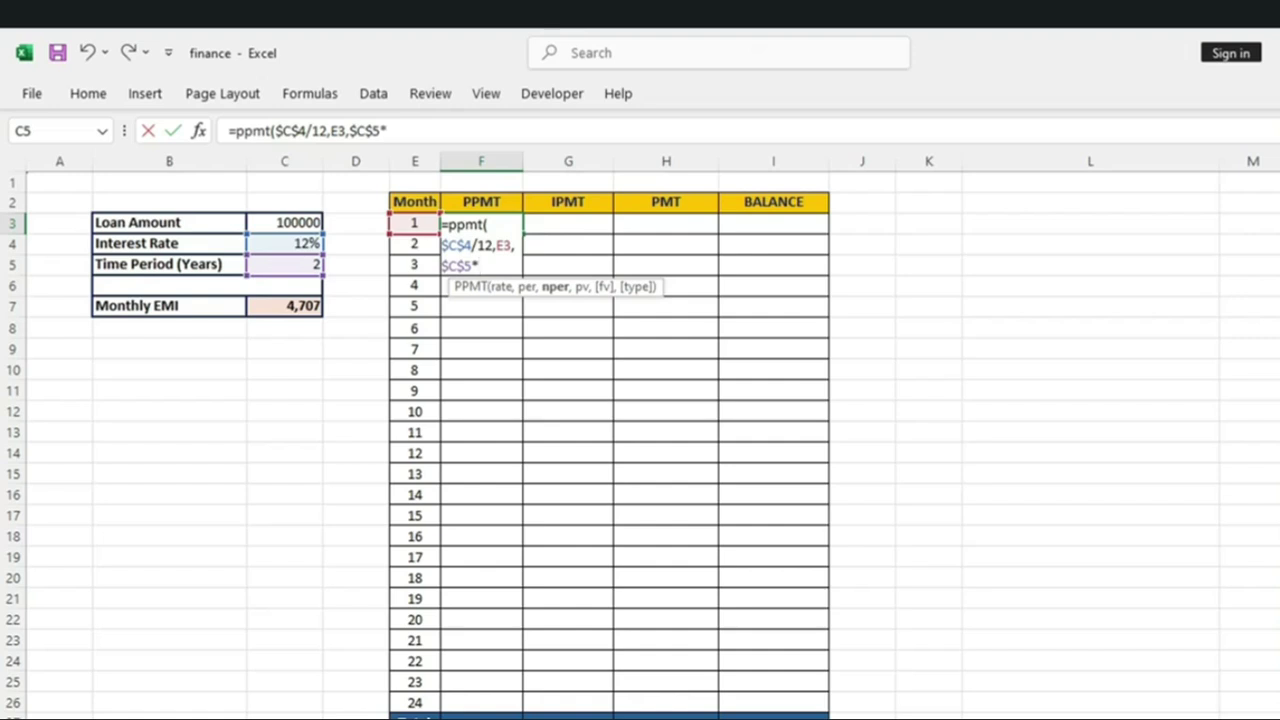
pyautogui.write('12,')
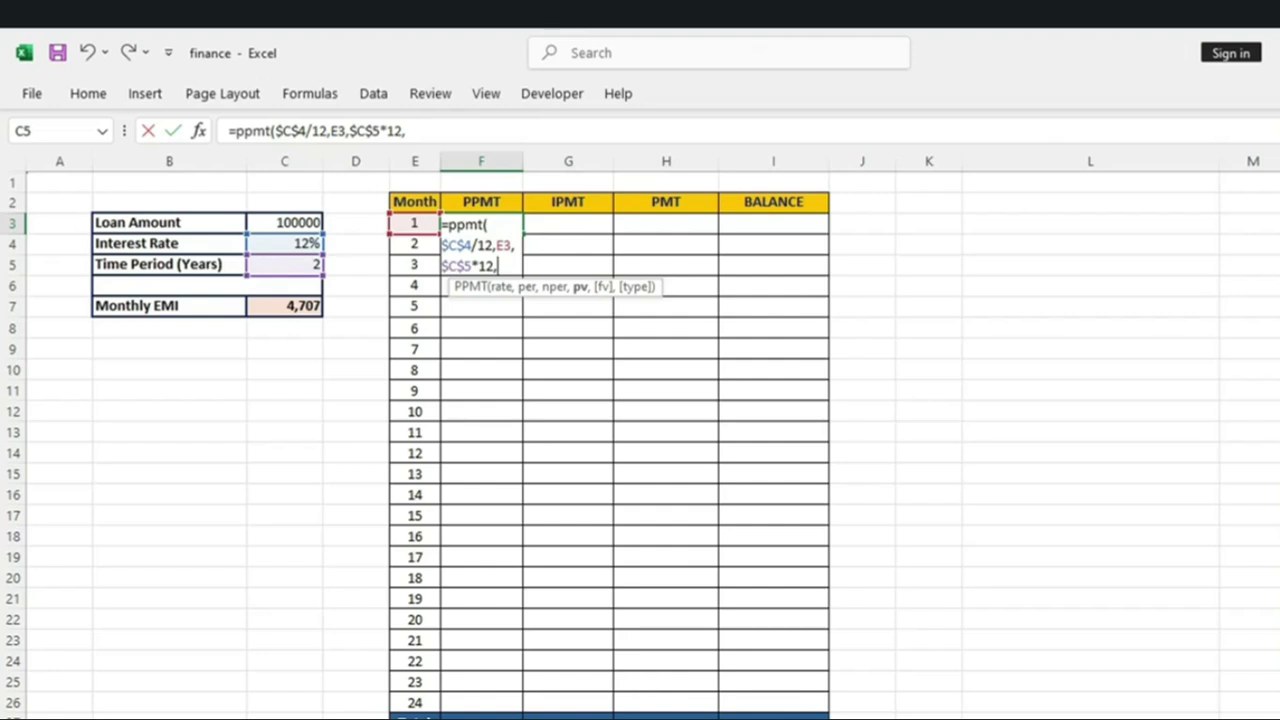
# Step: Complete the month 1 PPMT formula with $C$3 as present value, making it =PPMT($C$4/12,E3,$C$5*12,$C$3)
pyautogui.click(284, 223)
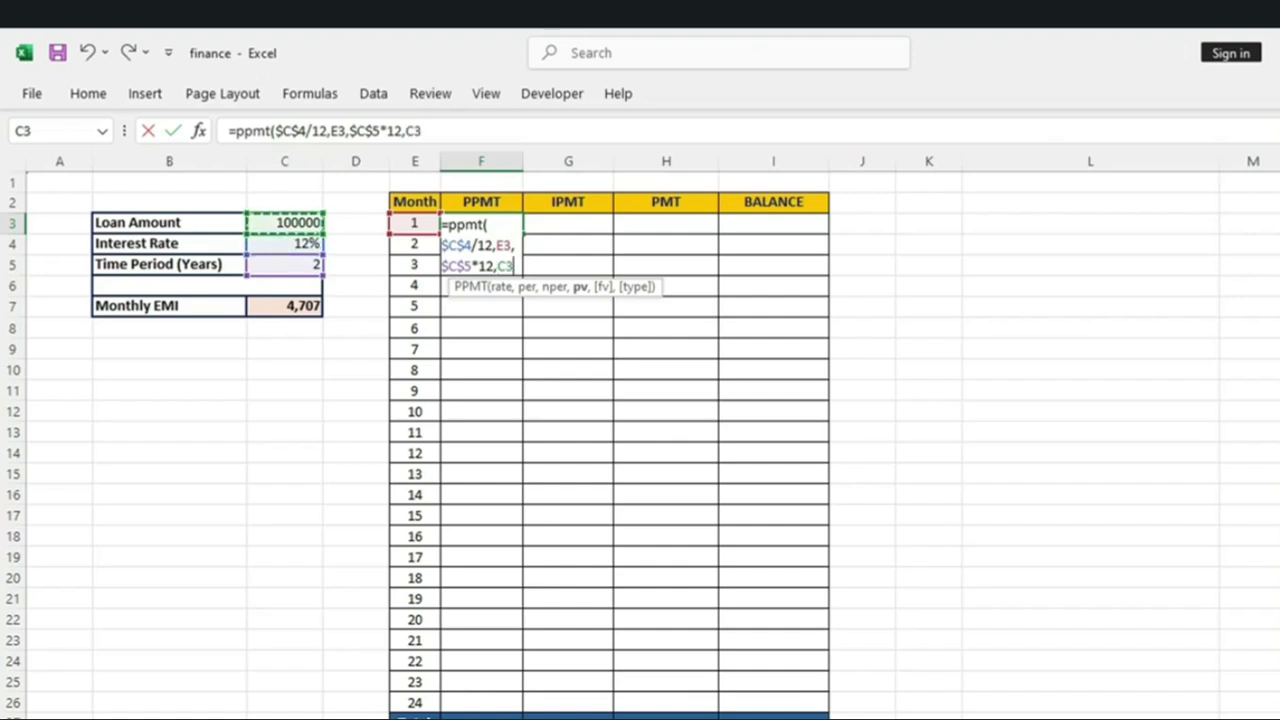
pyautogui.click(413, 130)
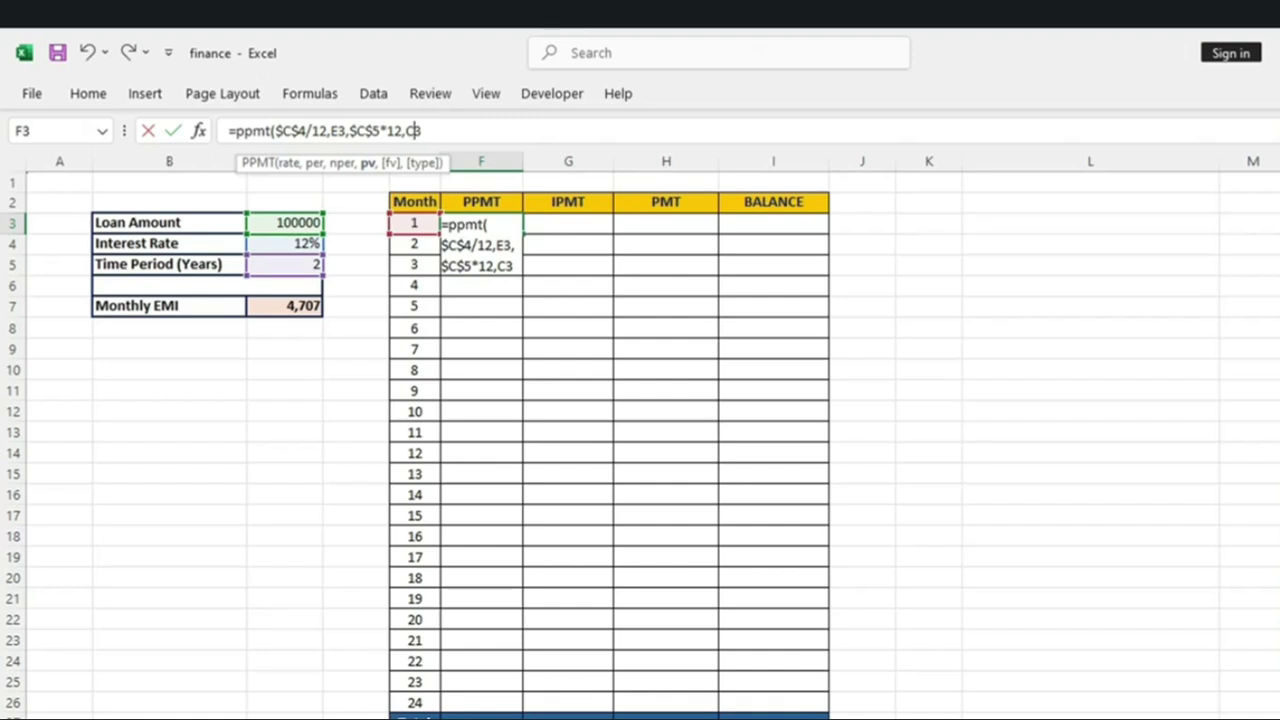
pyautogui.press('F4')
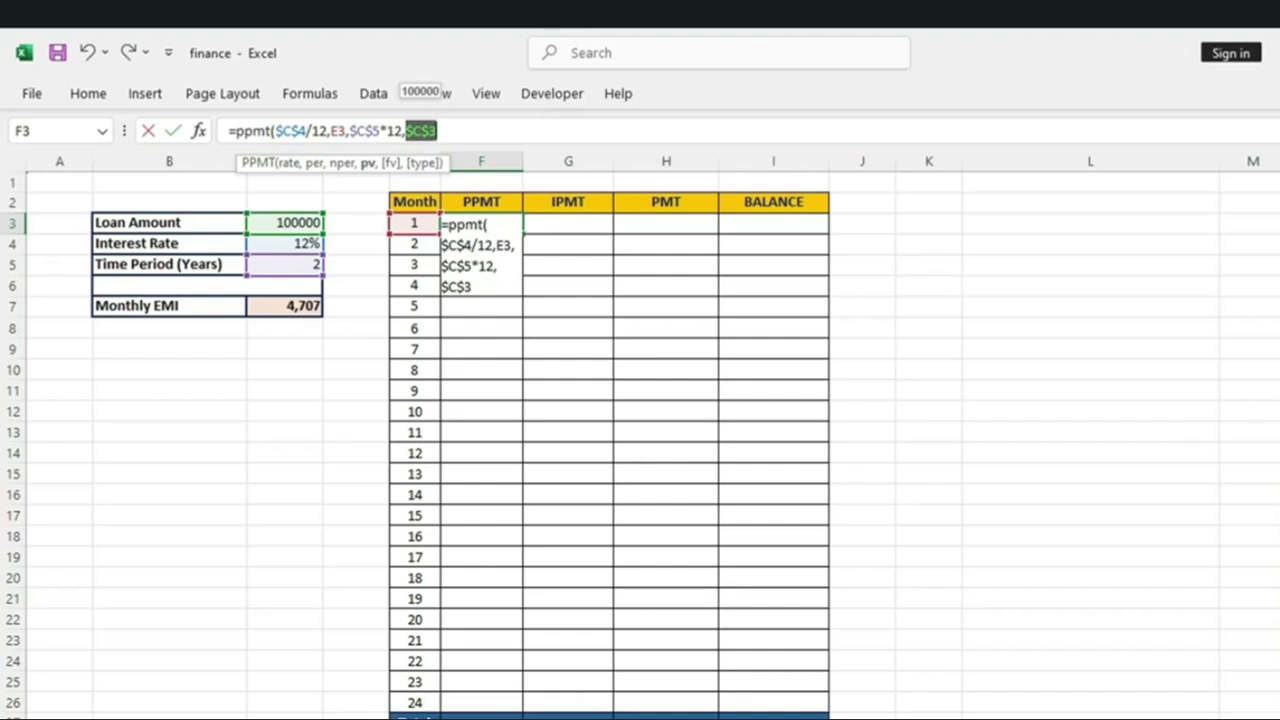
pyautogui.press('Right')
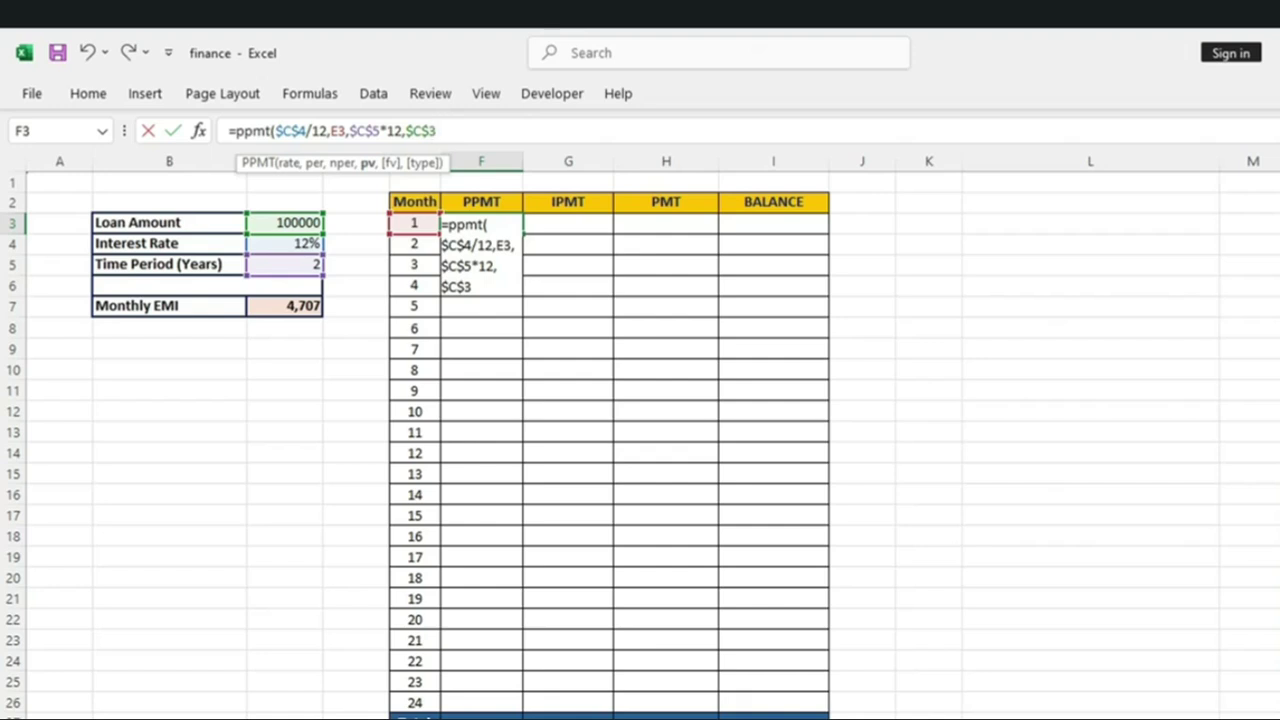
pyautogui.write(')')
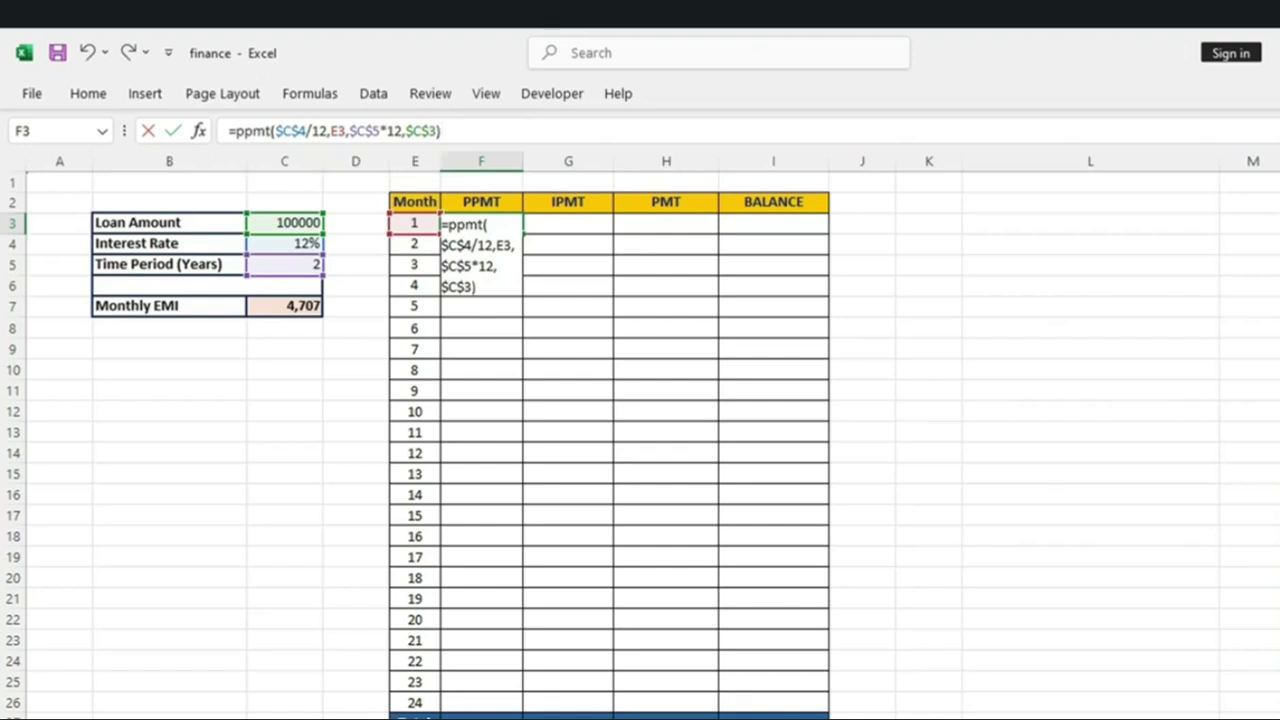
pyautogui.press('Return')
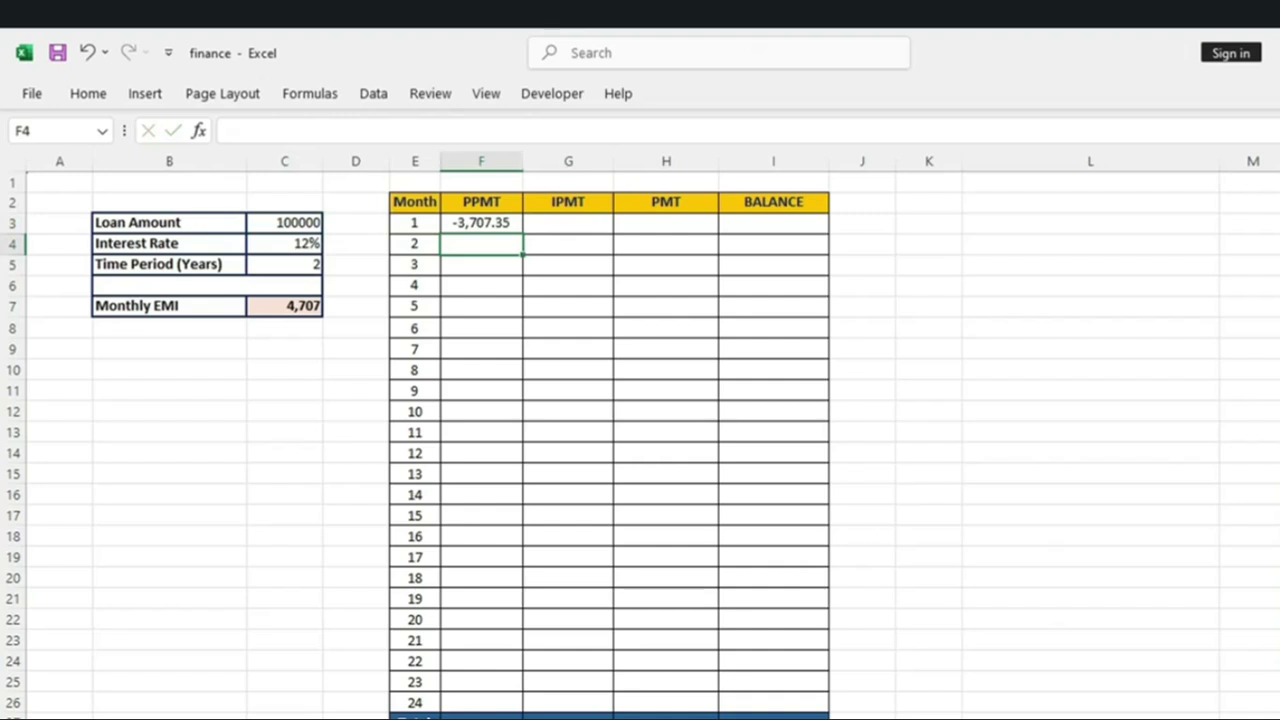
# Step: Negate the present value in the month 1 PPMT formula, making it =PPMT($C$4/12,E3,$C$5*12,-$C$3)
pyautogui.click(481, 223)
pyautogui.click(285, 349)
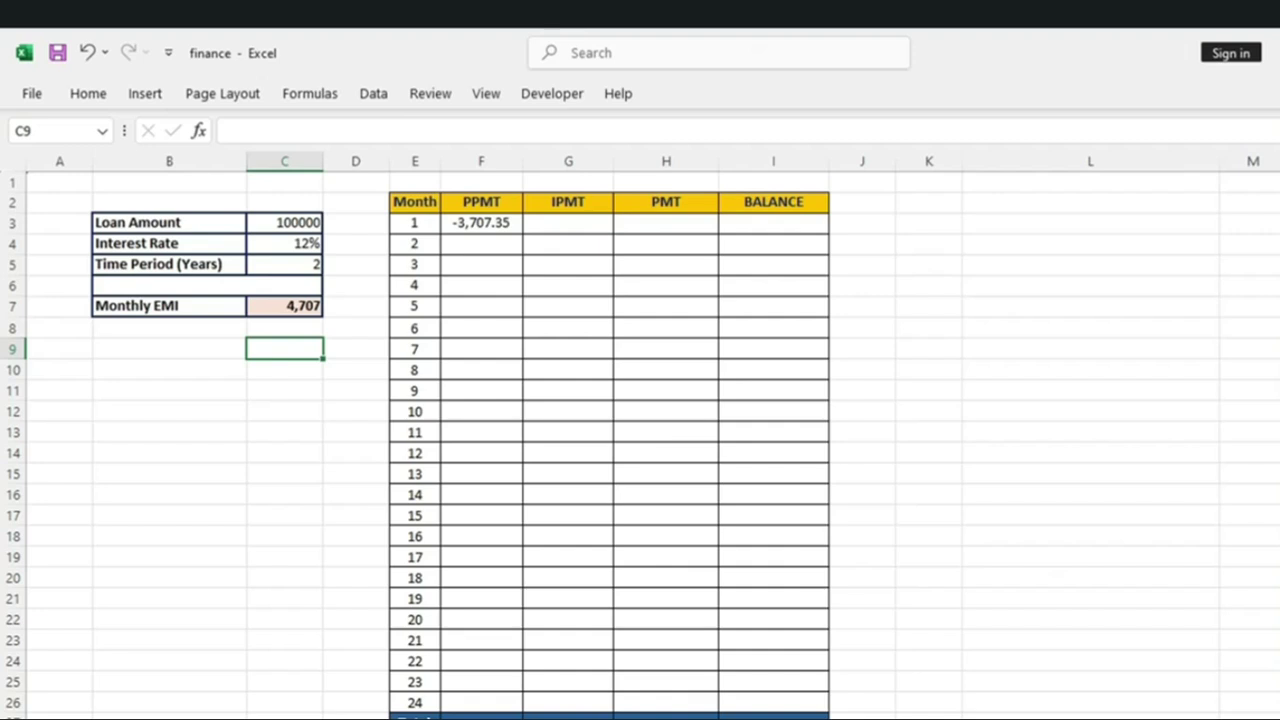
pyautogui.click(481, 223)
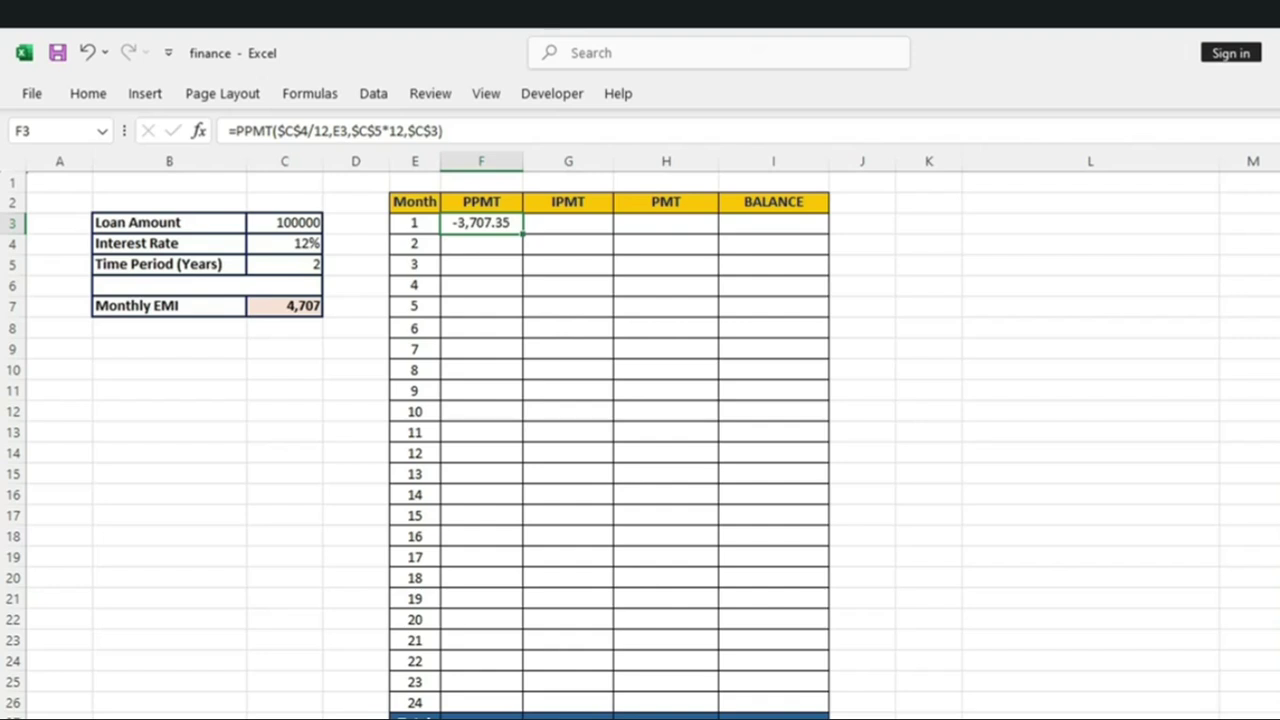
pyautogui.click(408, 131)
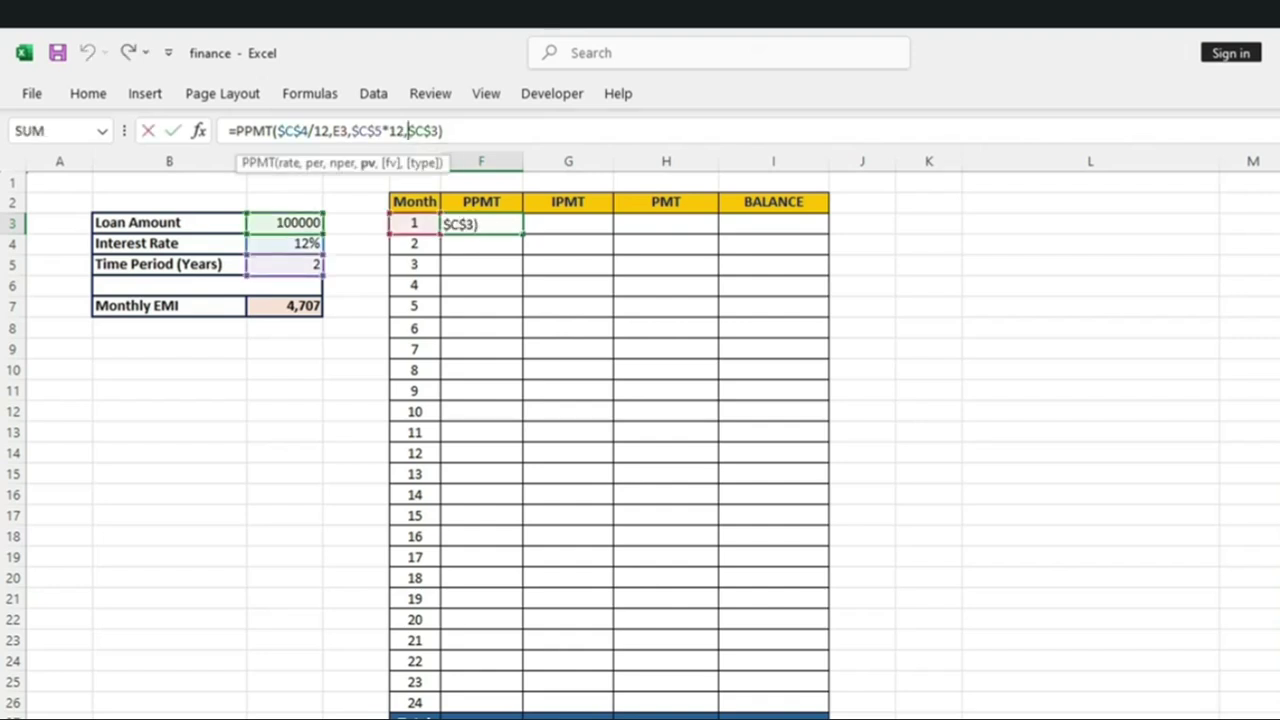
pyautogui.write('-')
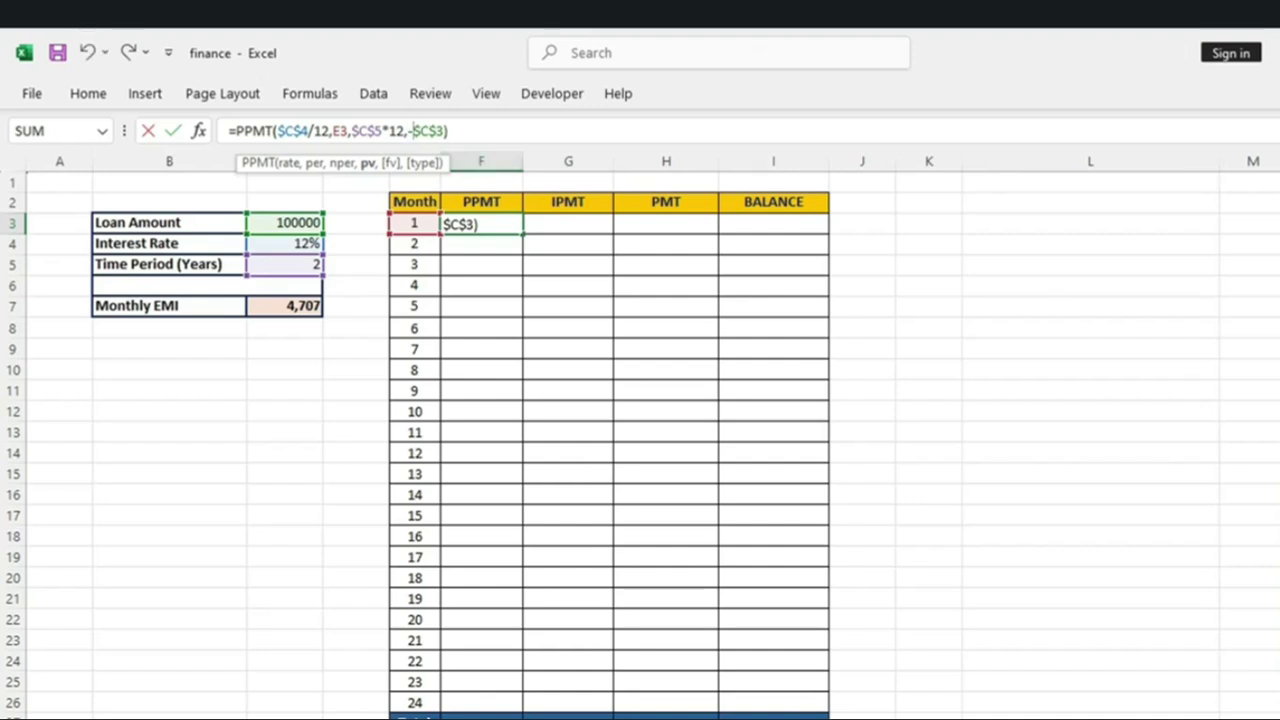
pyautogui.press('Return')
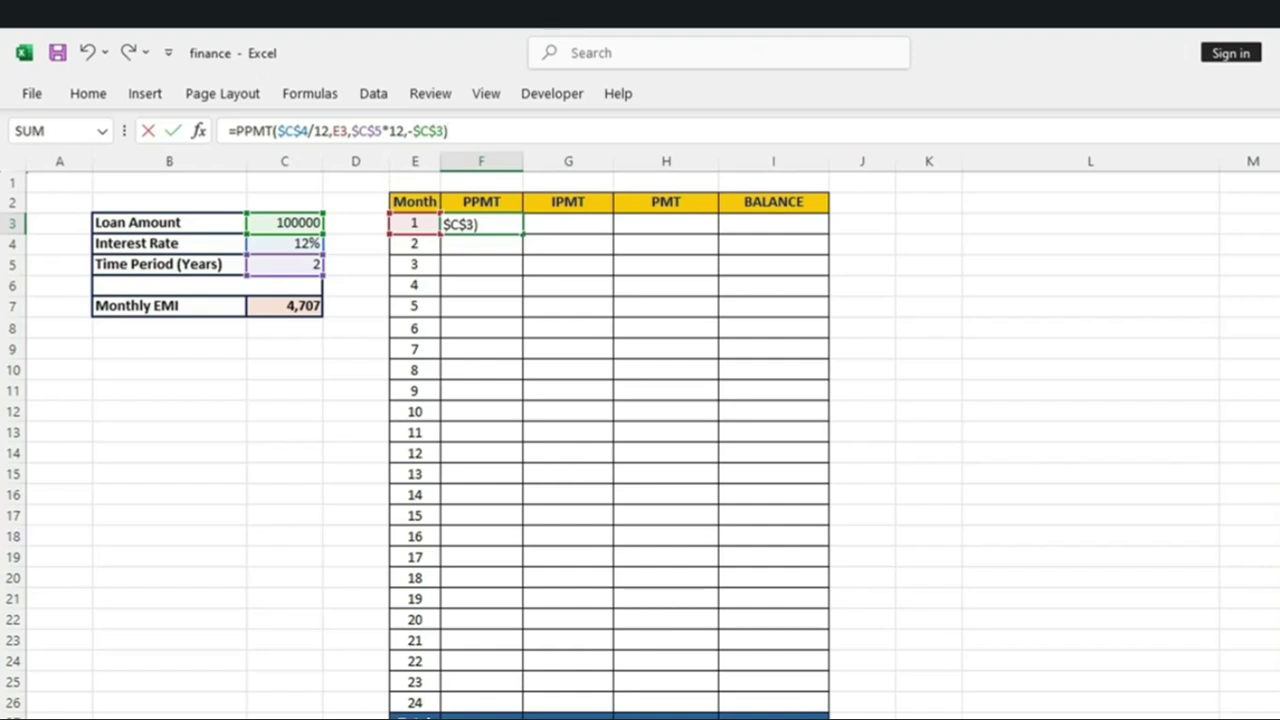
pyautogui.press('Return')
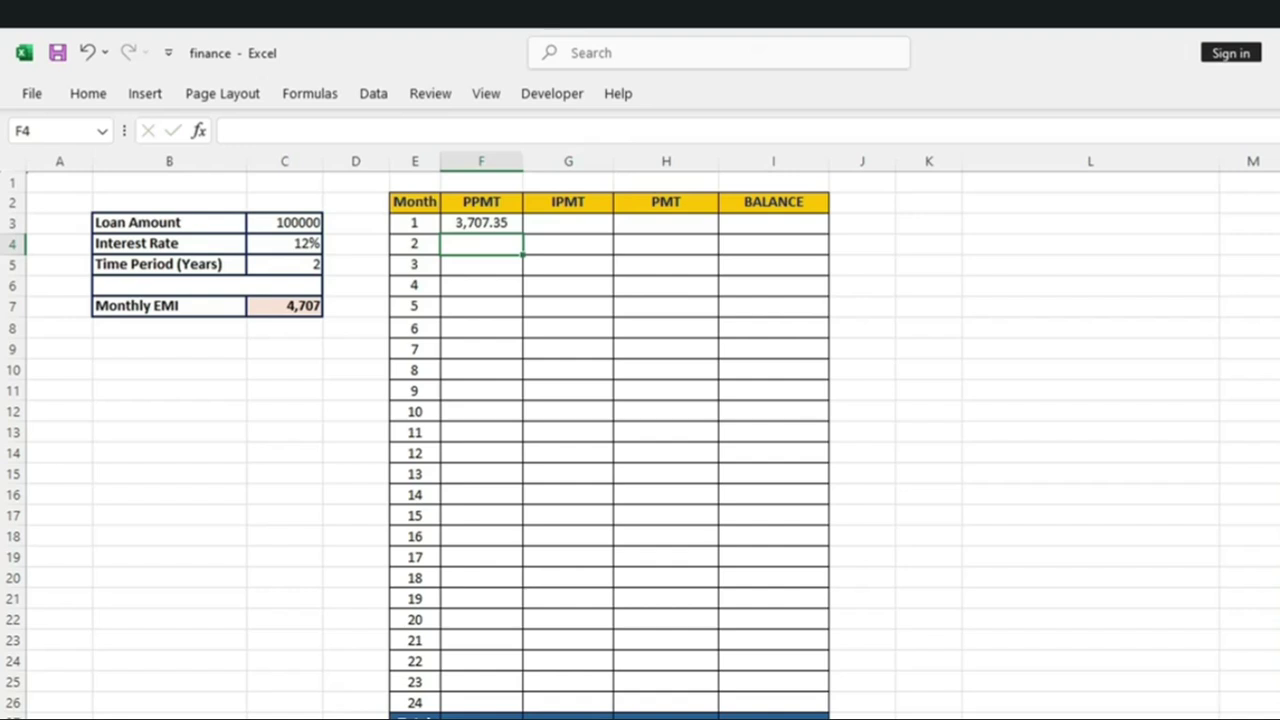
pyautogui.click(481, 222)
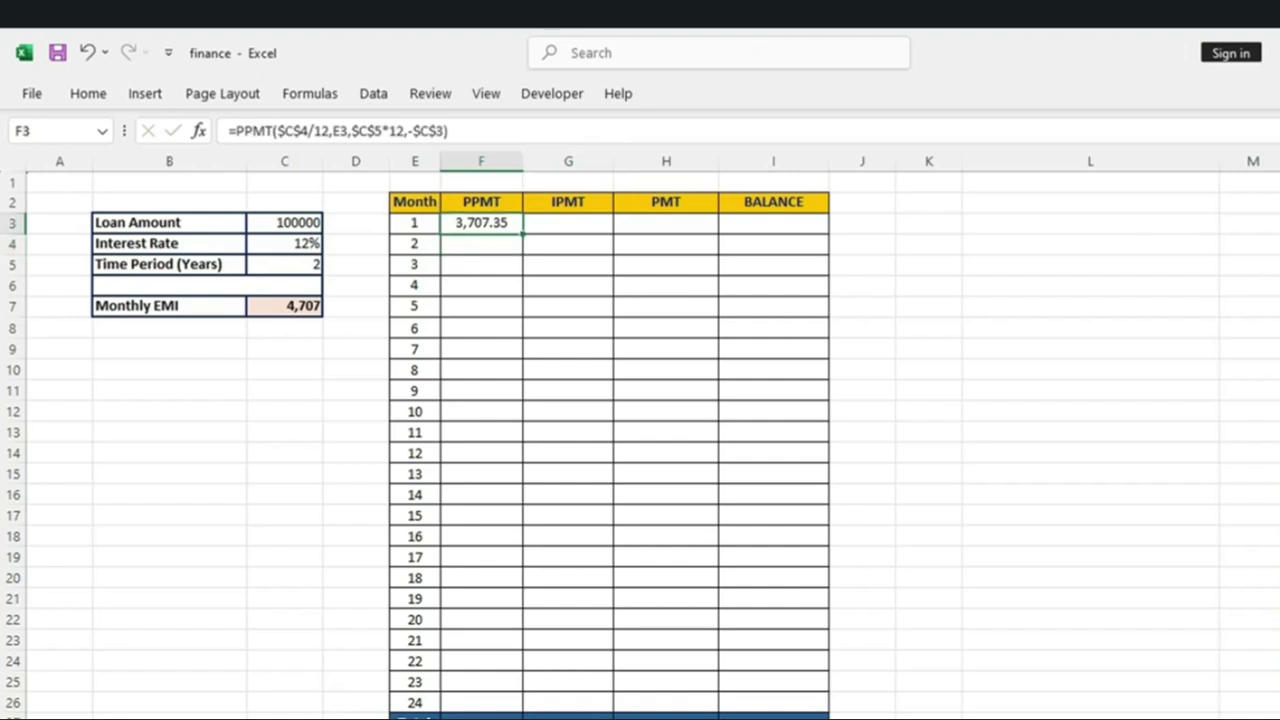
pyautogui.click(481, 243)
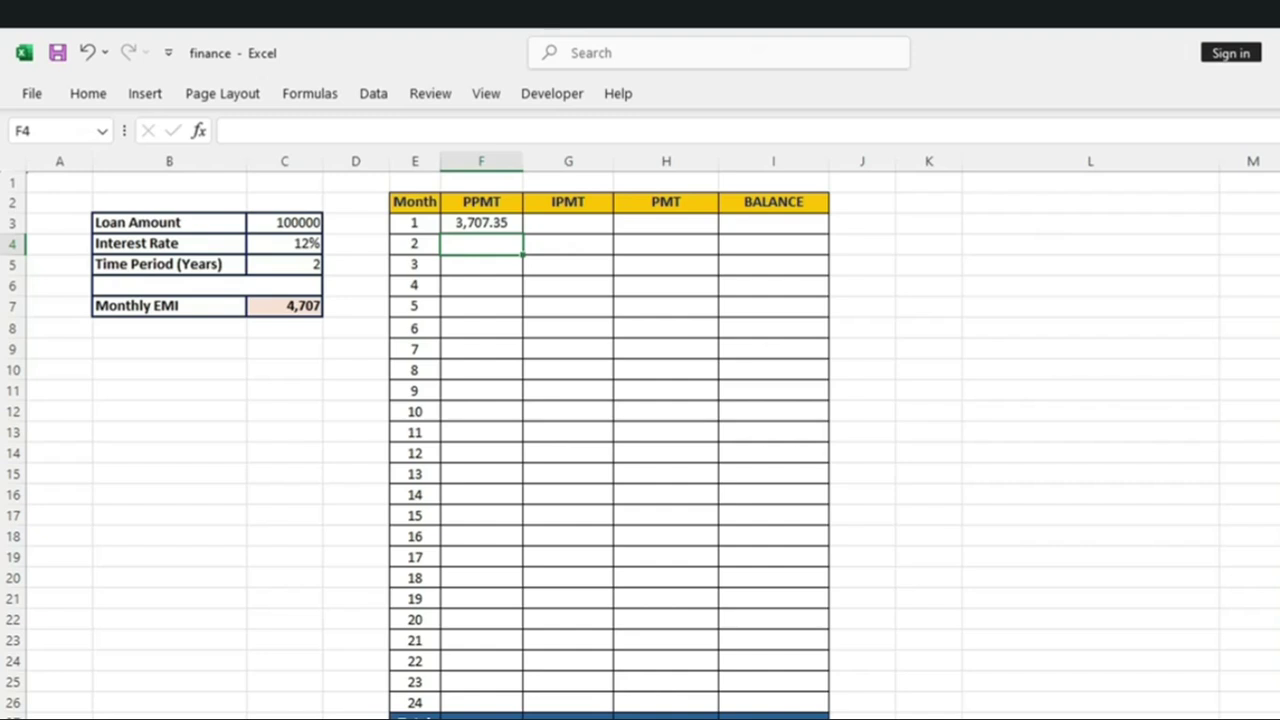
# Step: Begin an IPMT formula in G3 for month 1, using the absolute reference $C$4/12 as the monthly rate
pyautogui.click(568, 223)
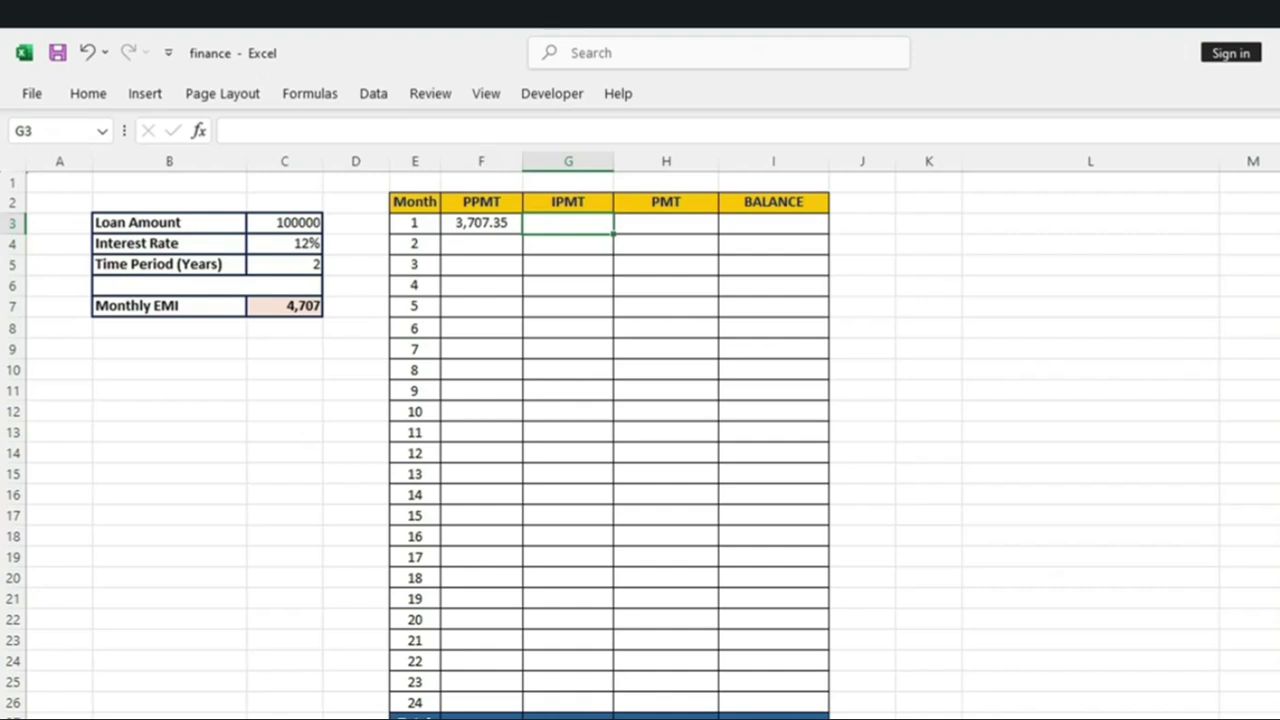
pyautogui.write('=ipmt')
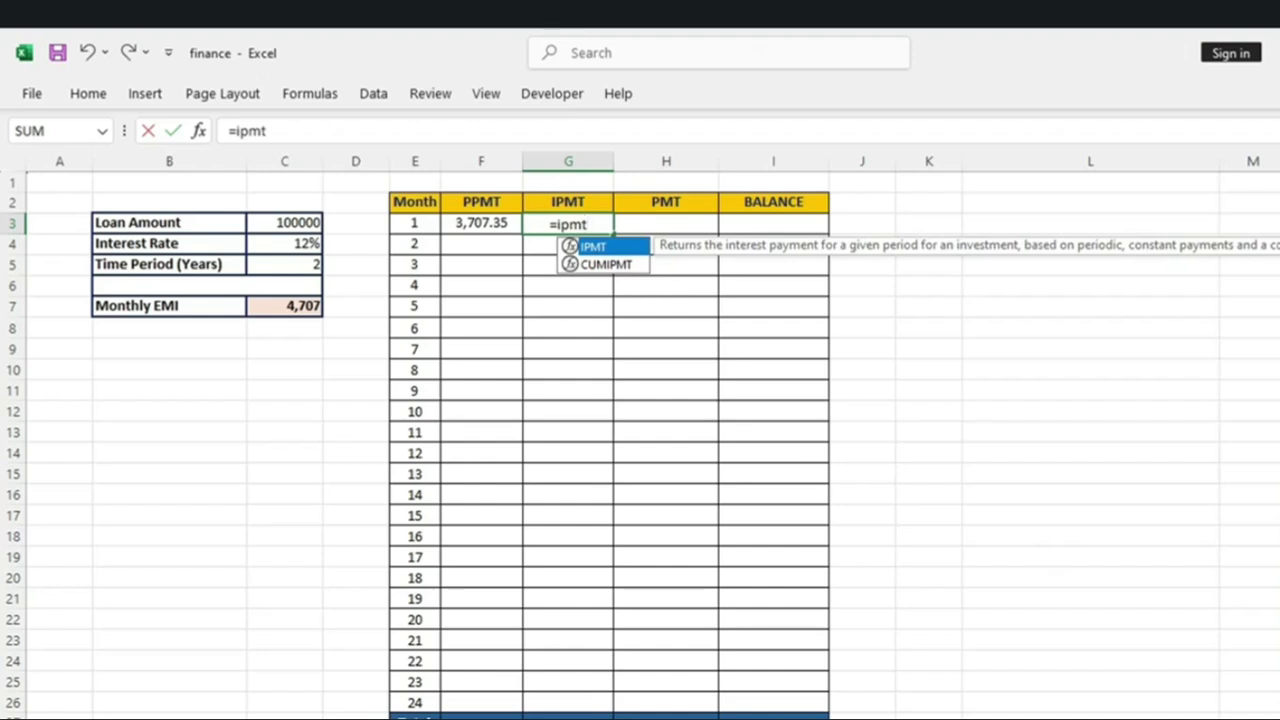
pyautogui.write('(')
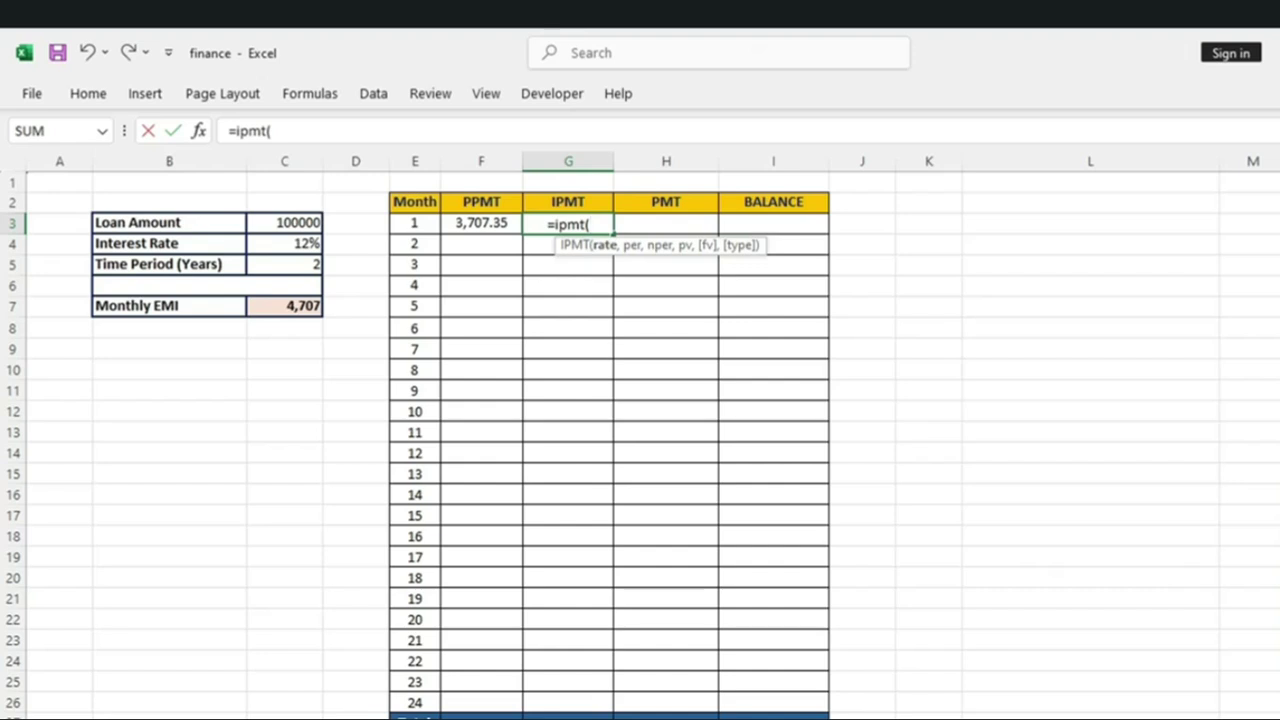
pyautogui.click(284, 243)
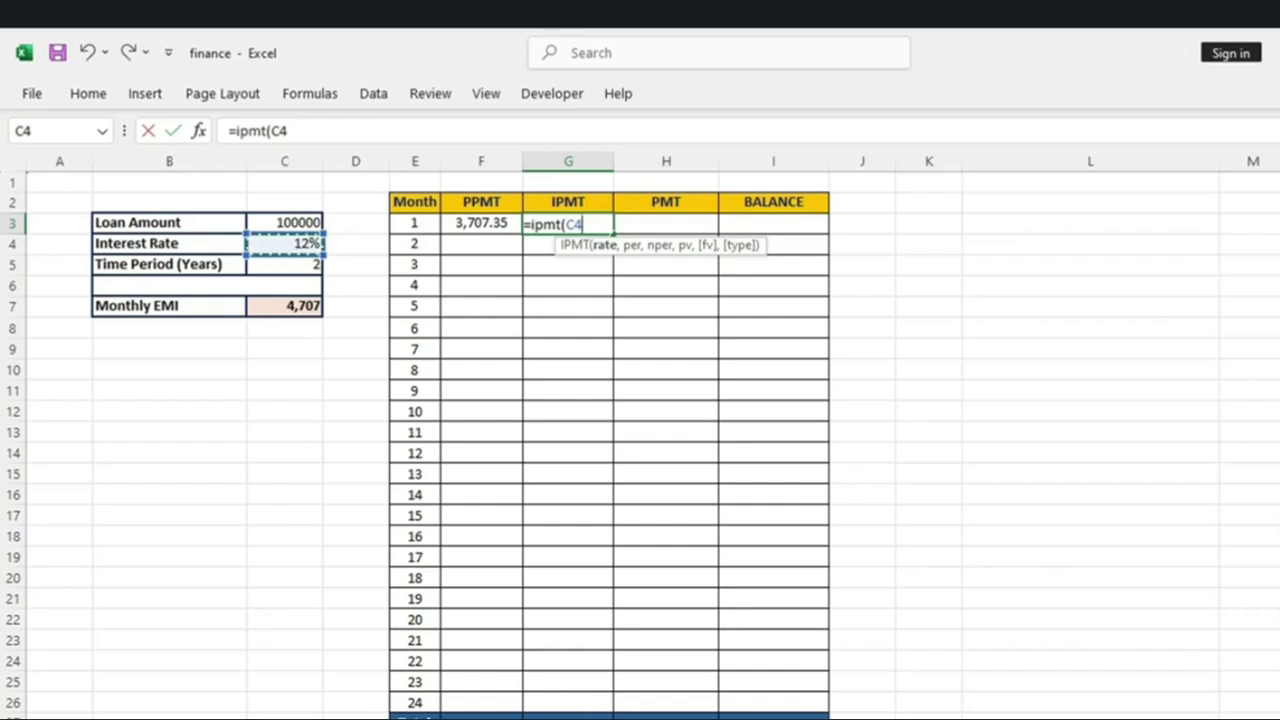
pyautogui.press('F4')
pyautogui.write('/1')
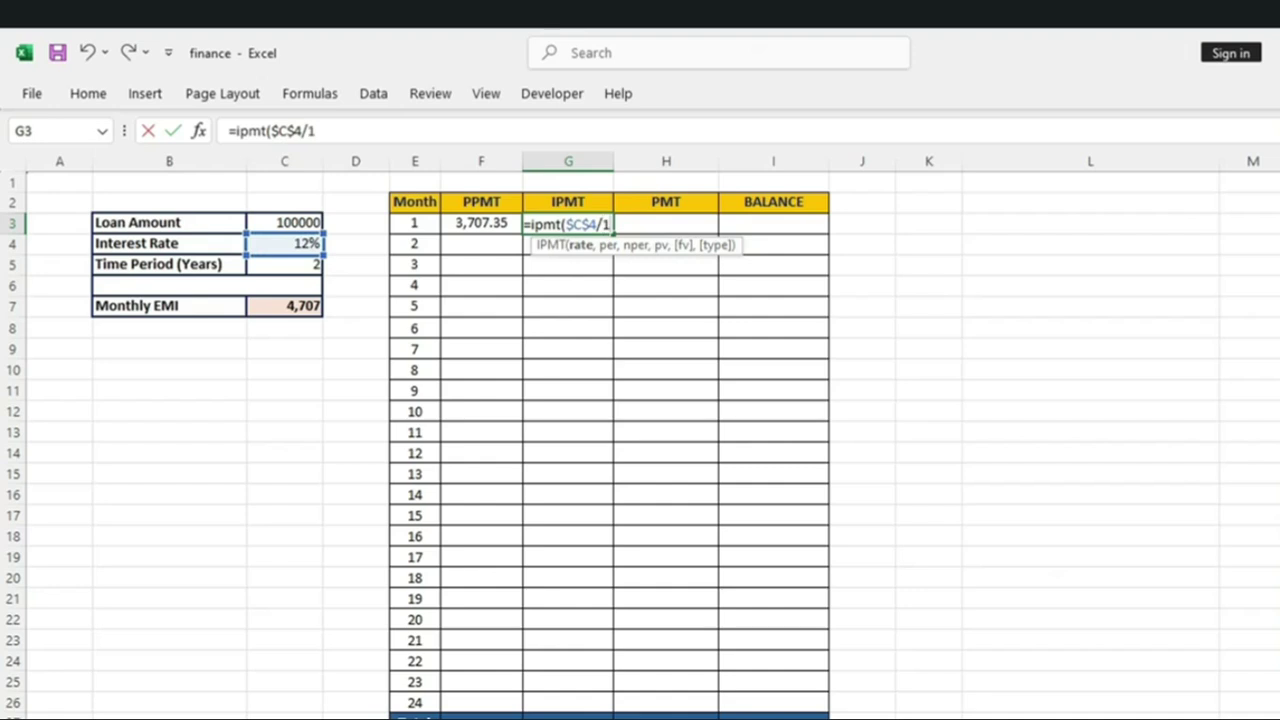
pyautogui.write('2,')
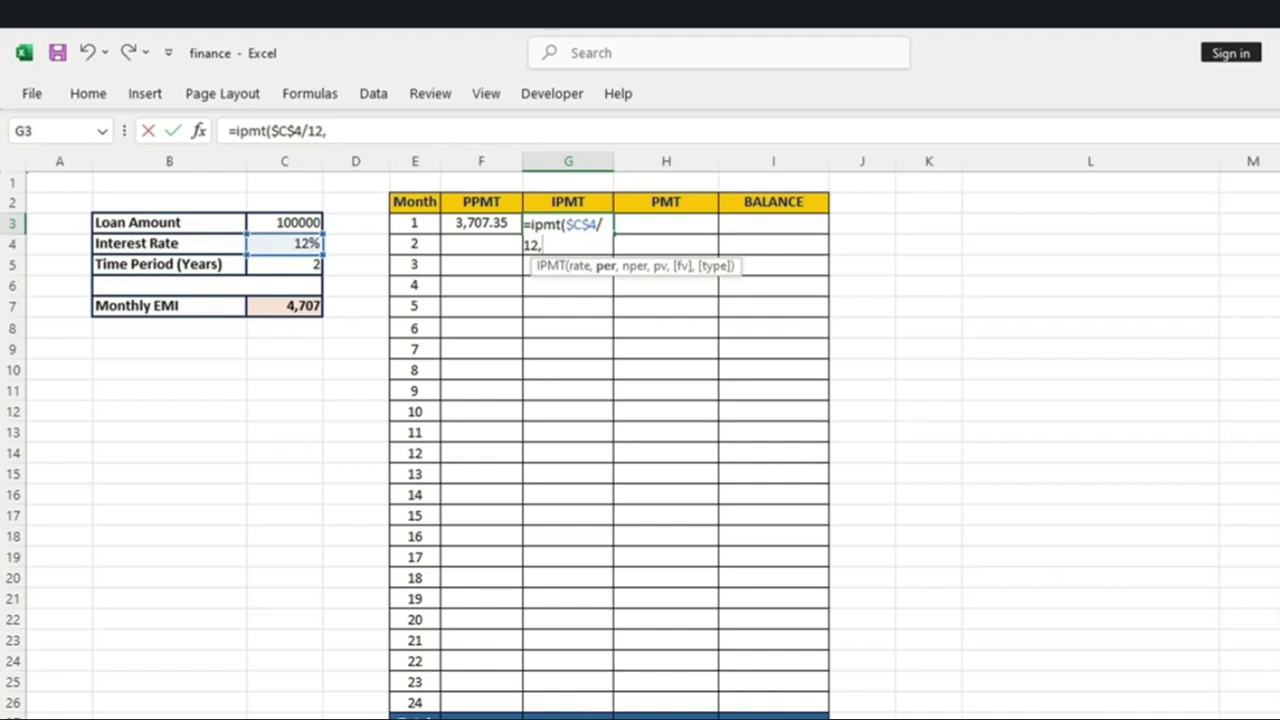
# Step: Add E3 as the period and $C$5*12 as the number of periods to the IPMT formula
pyautogui.click(414, 222)
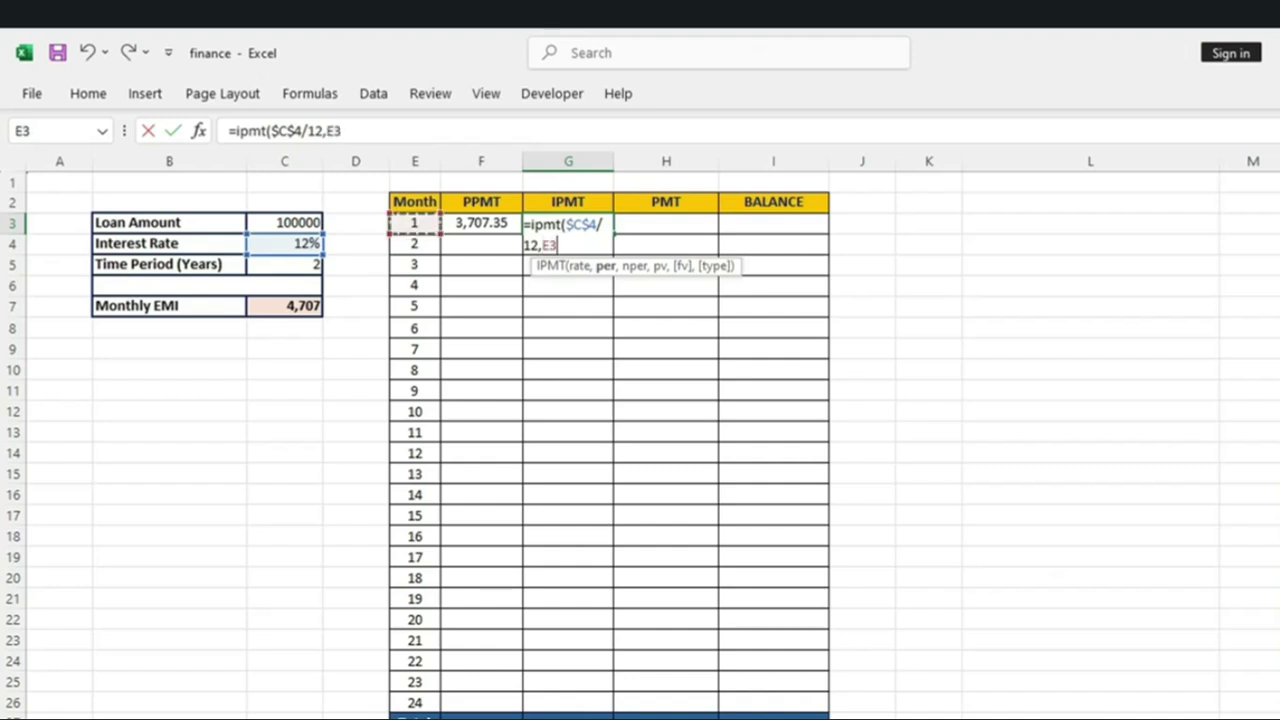
pyautogui.write(',')
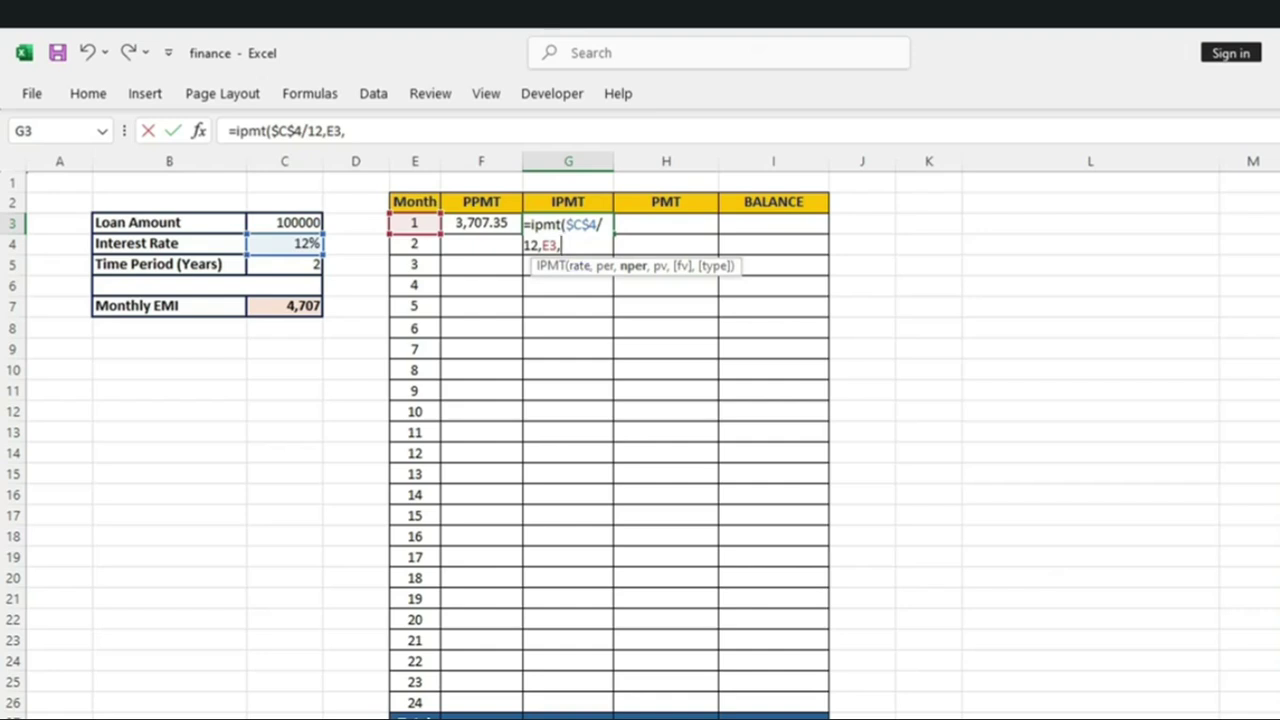
pyautogui.click(284, 265)
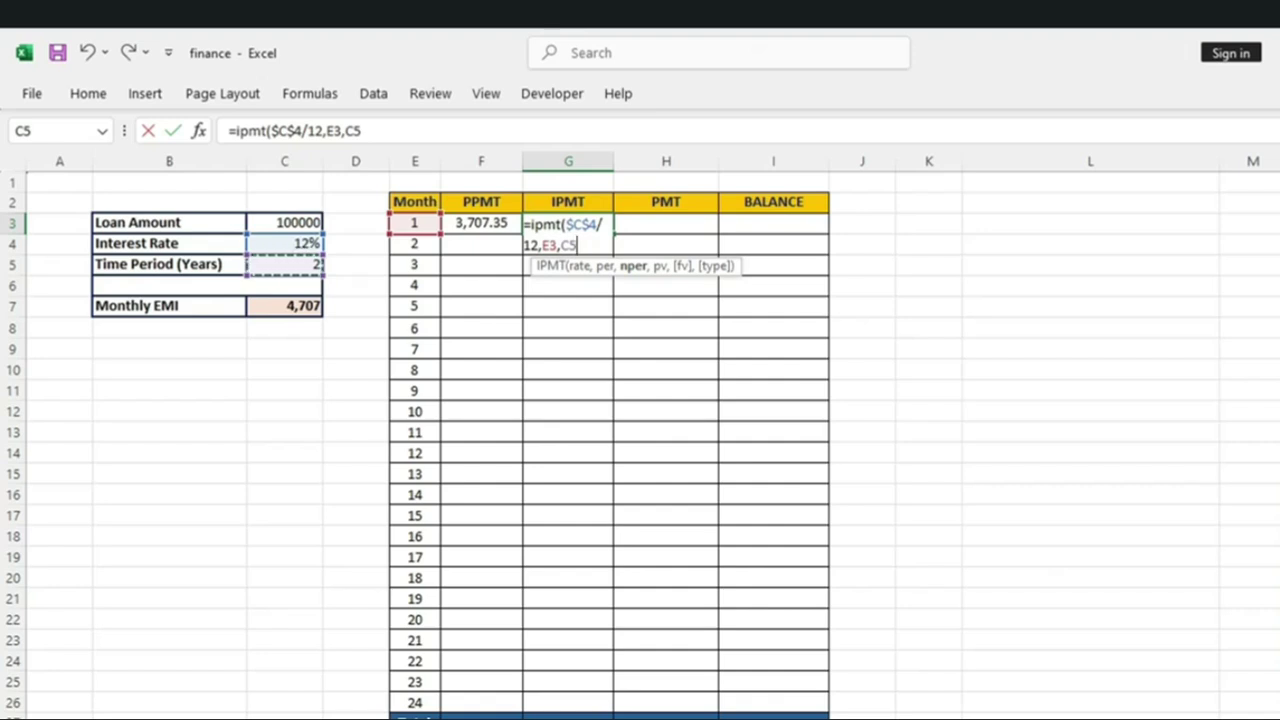
pyautogui.press('F4')
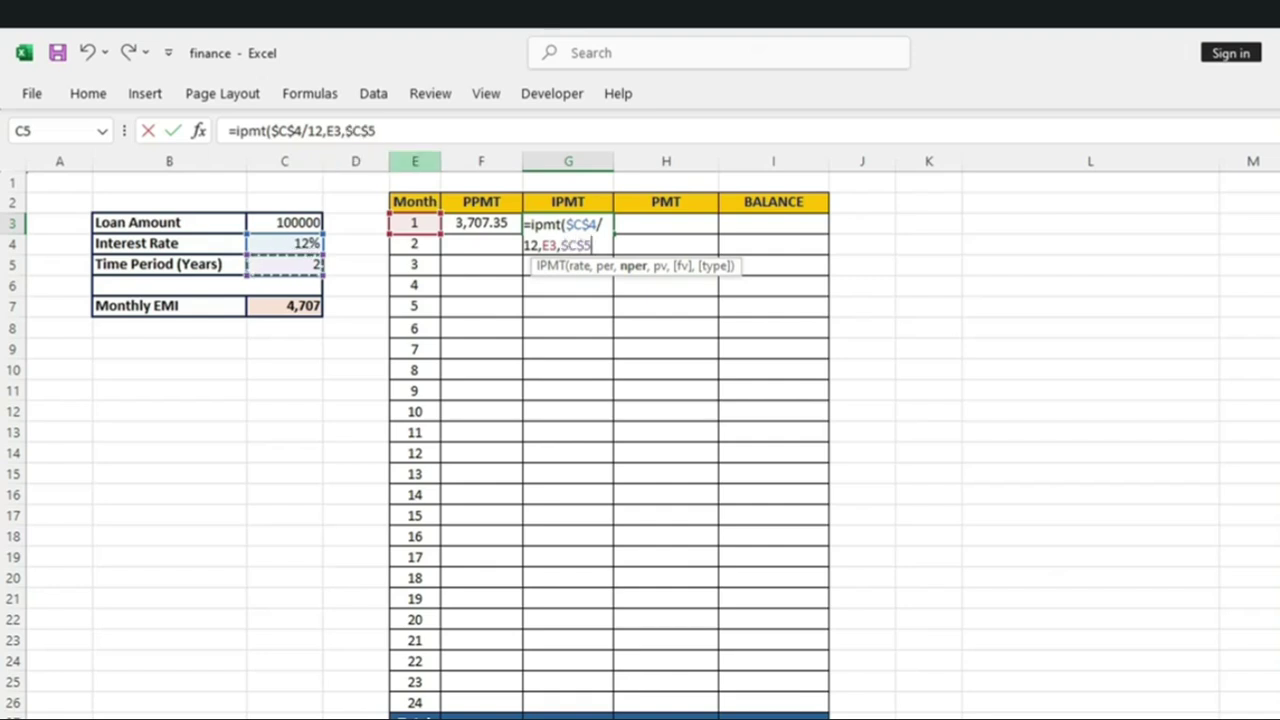
pyautogui.click(377, 131)
pyautogui.write('*12')
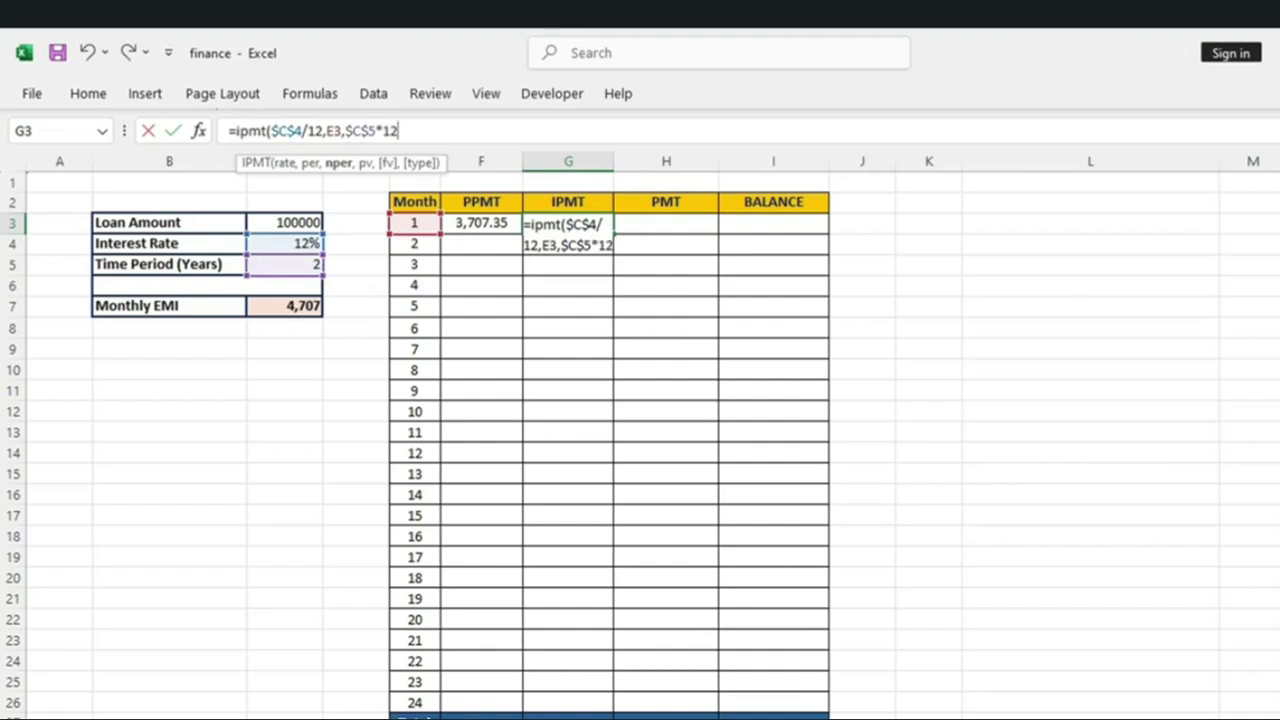
pyautogui.write(',')
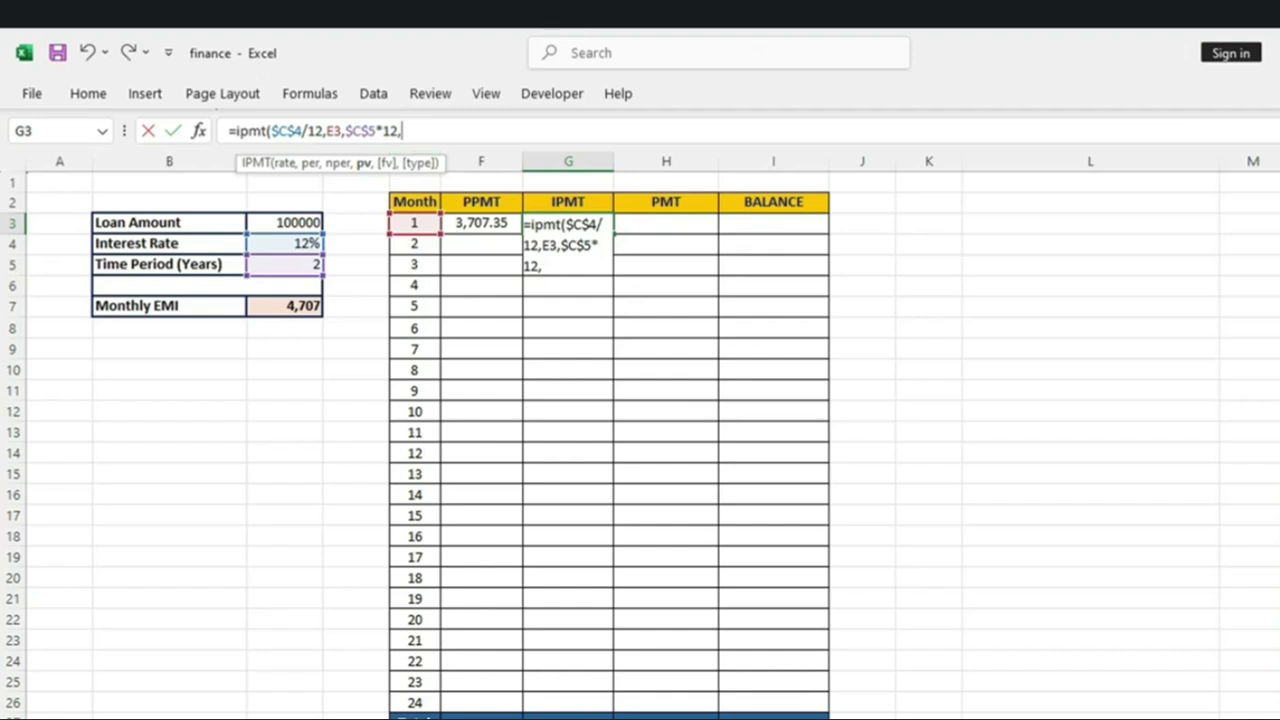
# Step: Complete the month 1 IPMT formula with $C$3 as present value, making it =IPMT($C$4/12,E3,$C$5*12,$C$3)
pyautogui.click(285, 223)
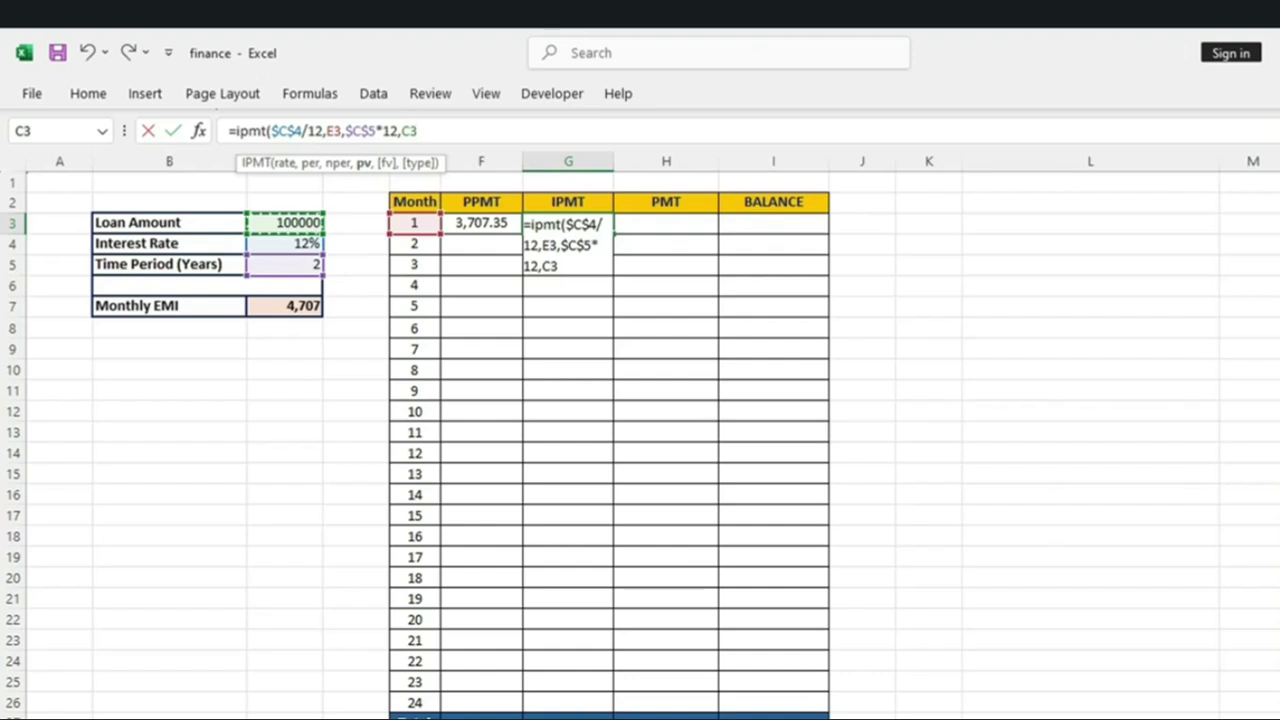
pyautogui.write(')')
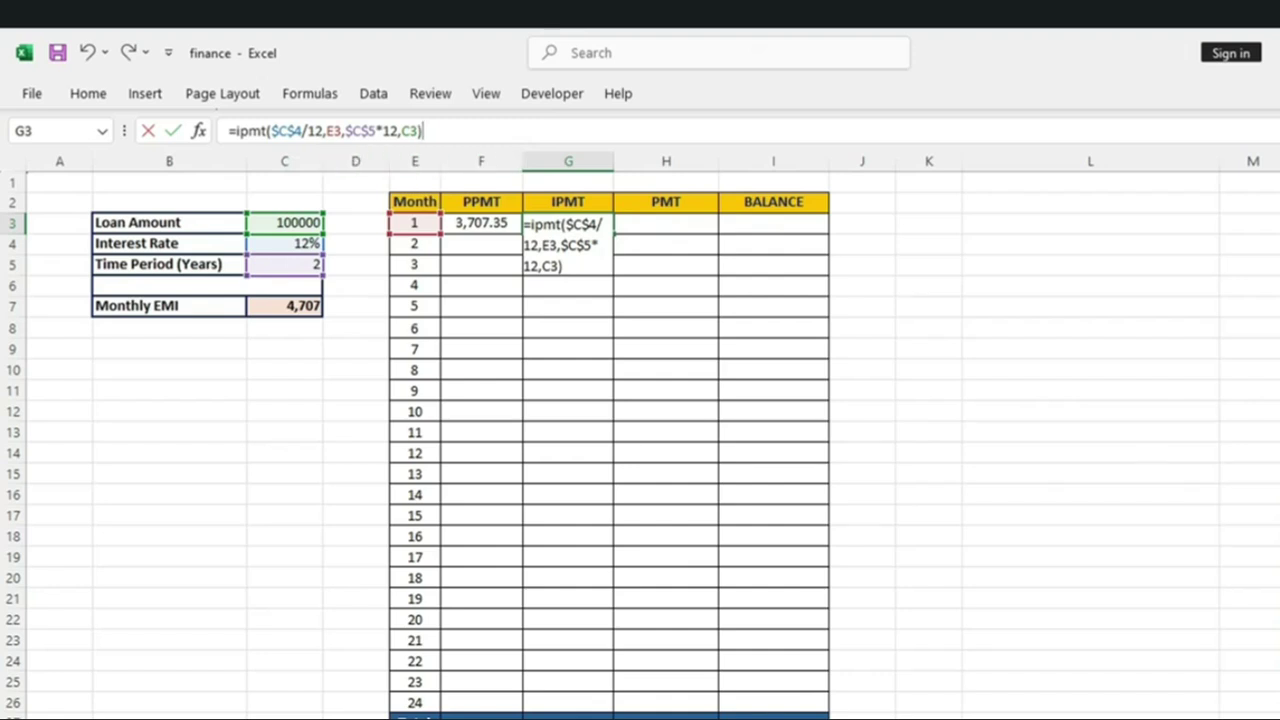
pyautogui.click(410, 131)
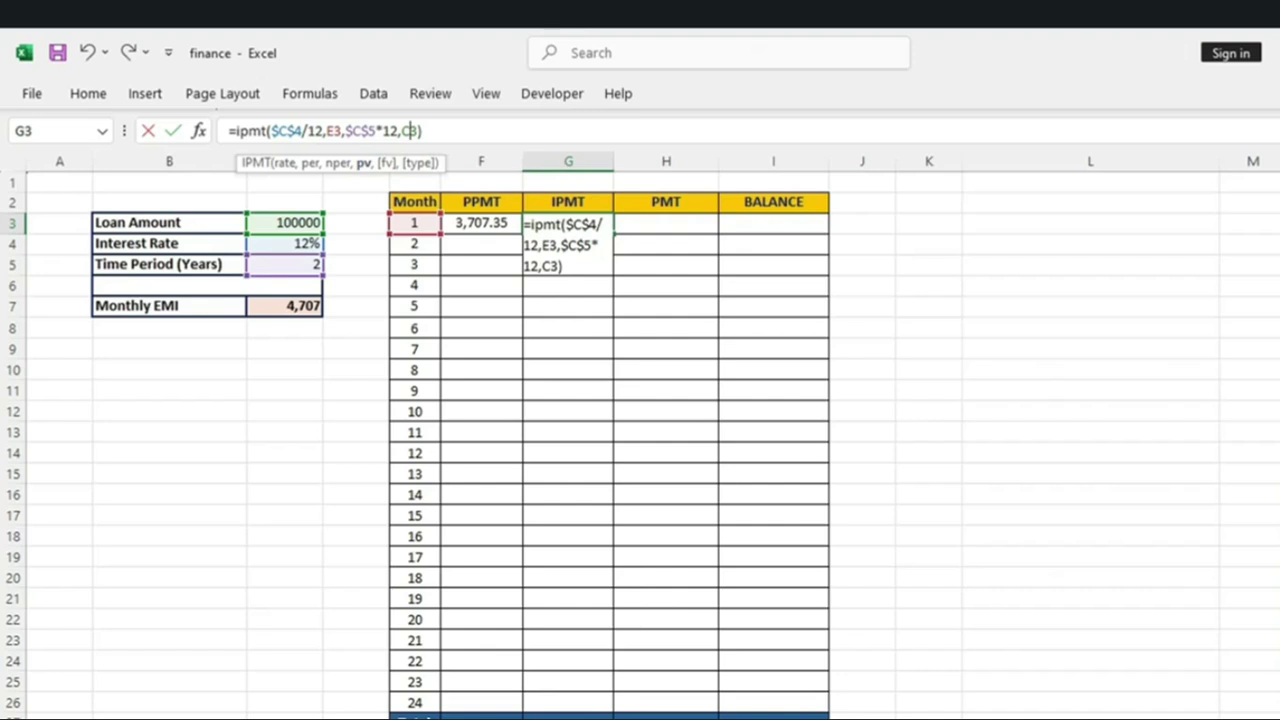
pyautogui.press('F4')
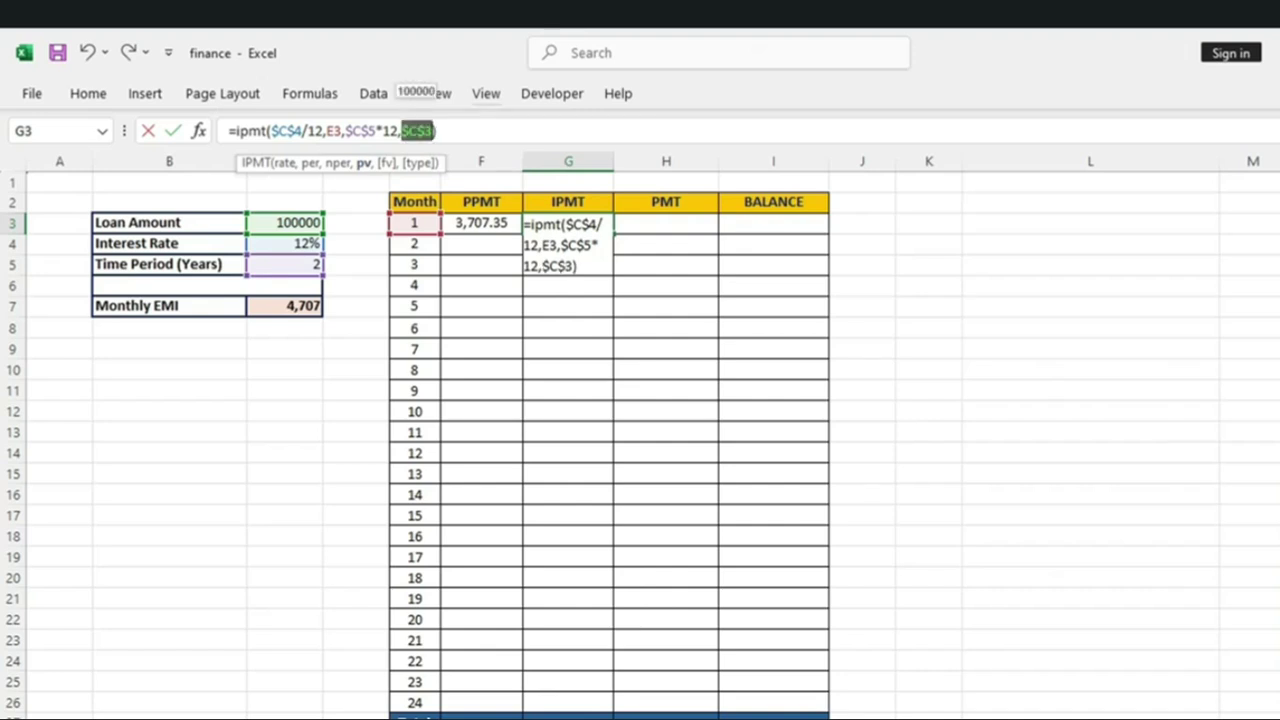
pyautogui.click(439, 131)
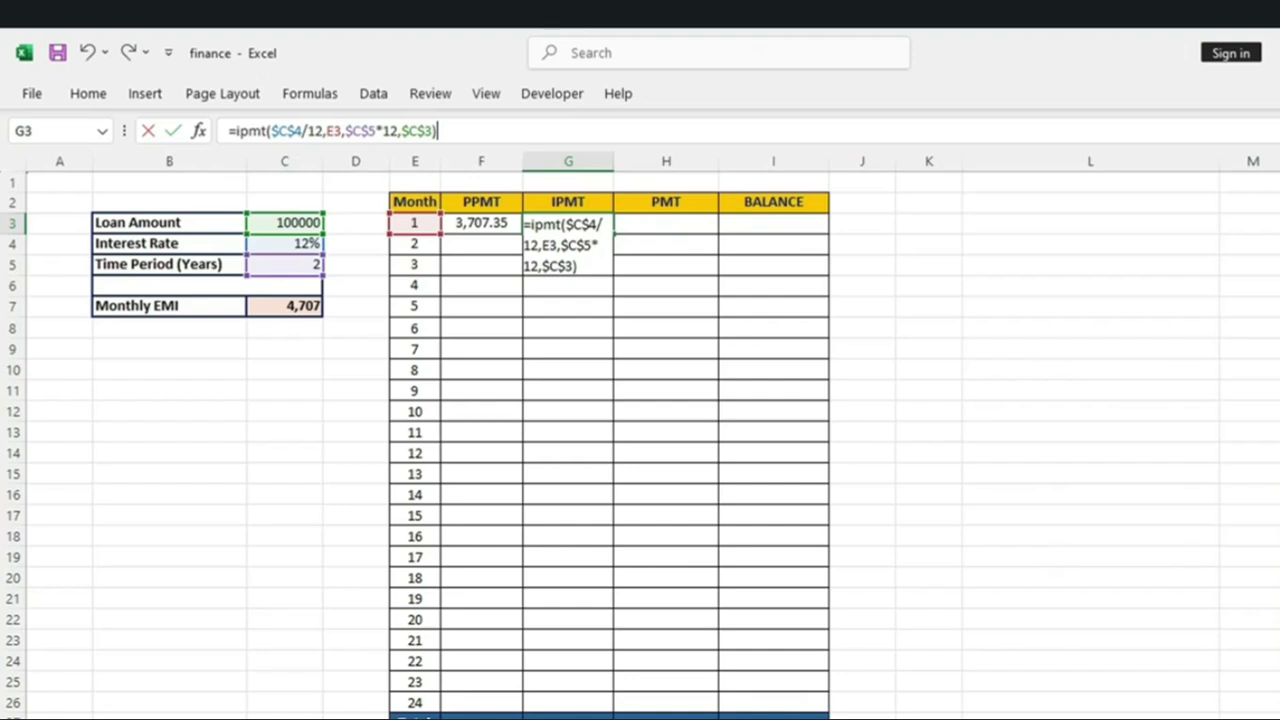
pyautogui.press('Return')
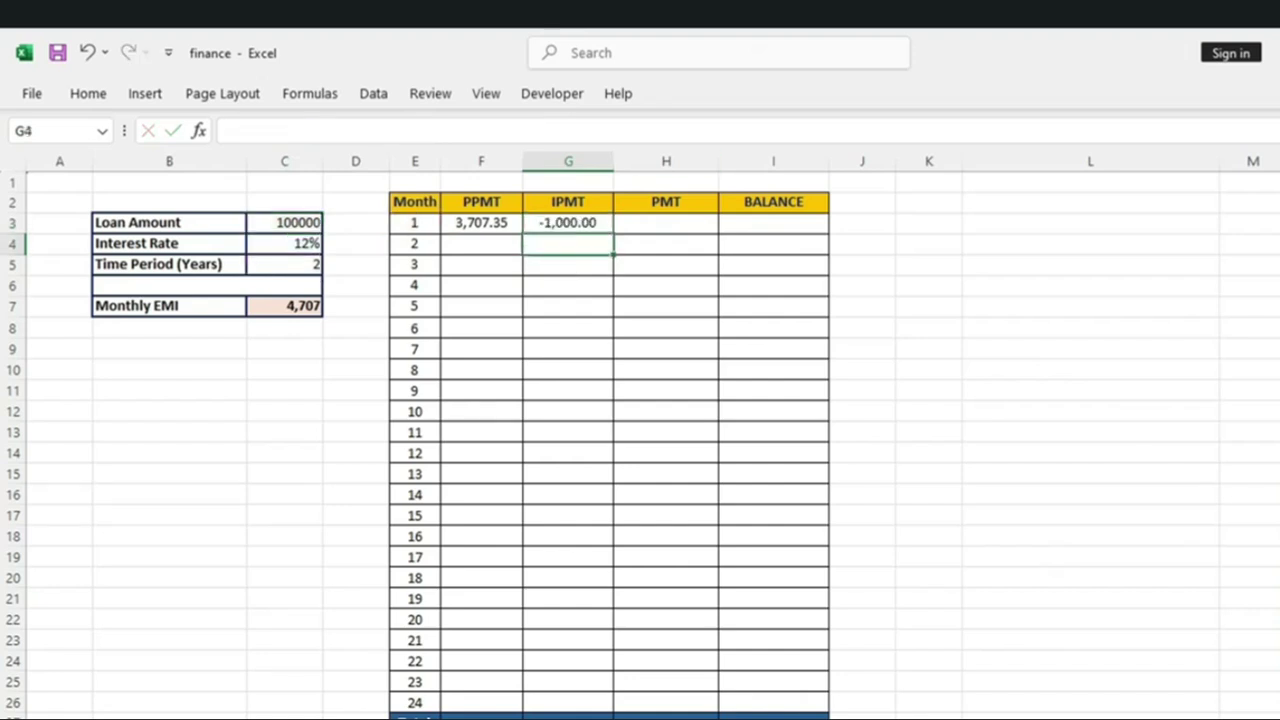
# Step: Negate the present value in the month 1 IPMT formula, making it =IPMT($C$4/12,E3,$C$5*12,-$C$3)
pyautogui.click(568, 223)
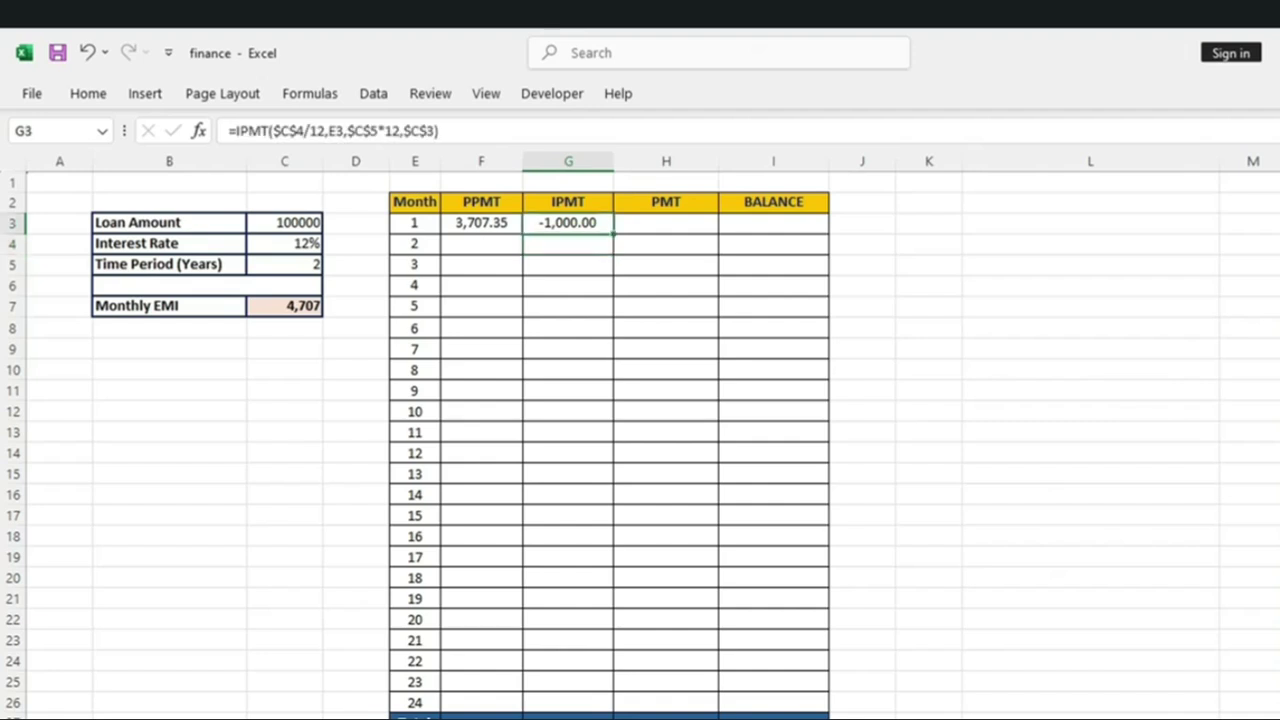
pyautogui.click(481, 286)
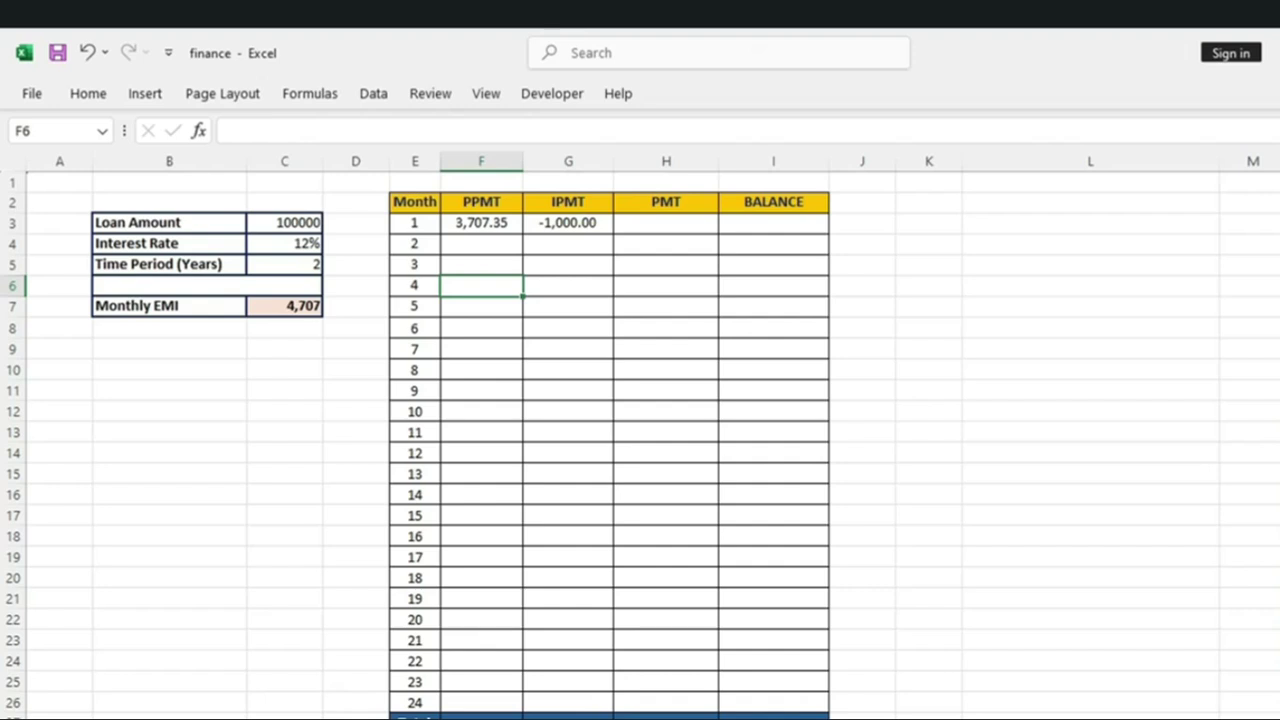
pyautogui.click(568, 222)
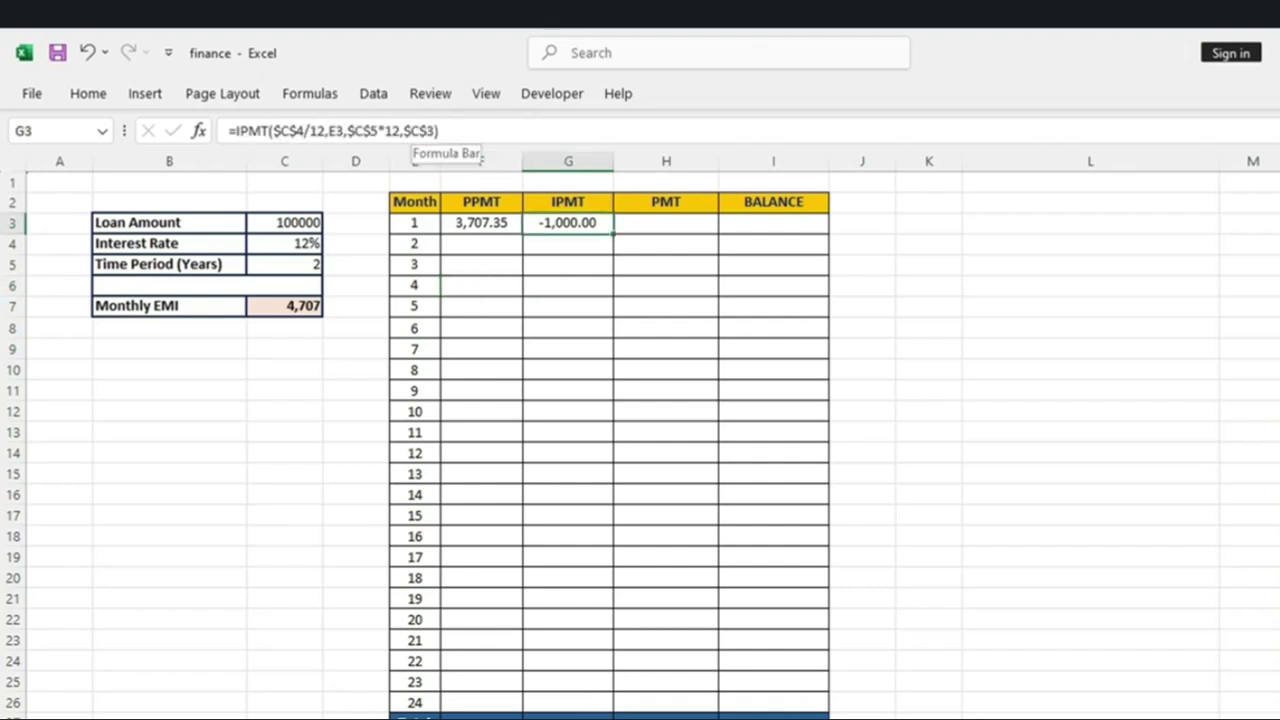
pyautogui.click(401, 131)
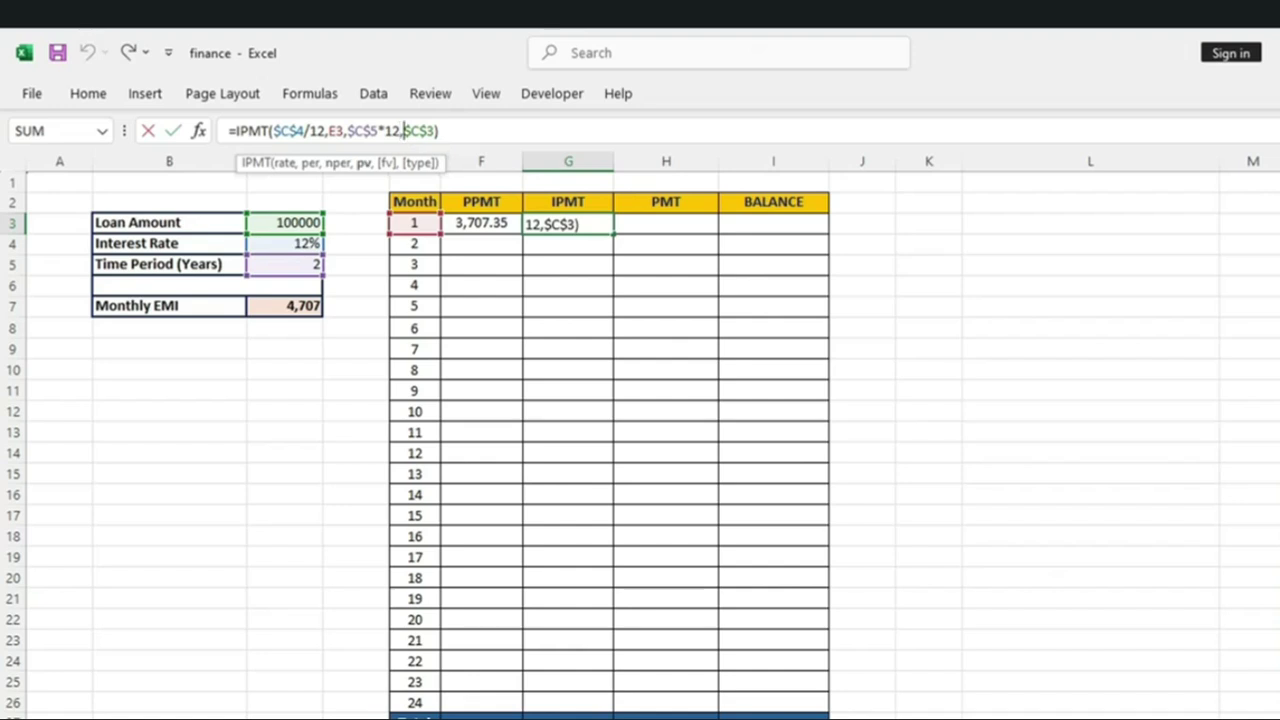
pyautogui.write('-')
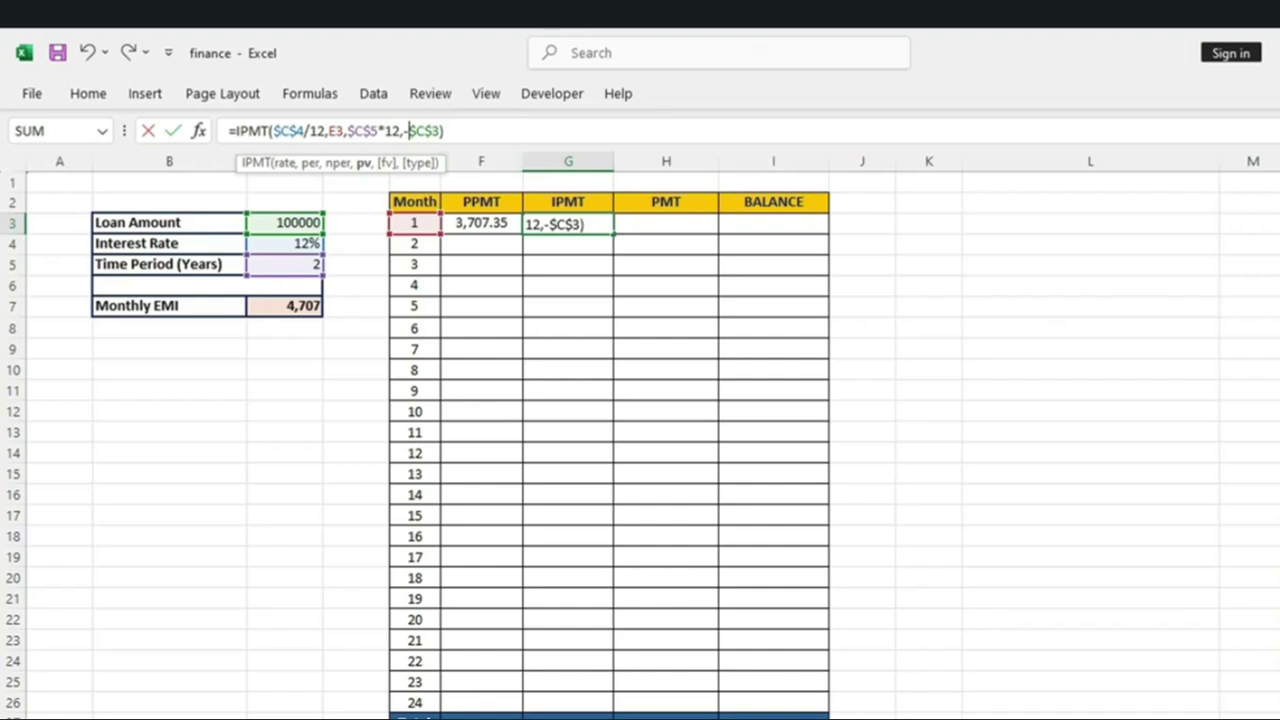
pyautogui.click(446, 131)
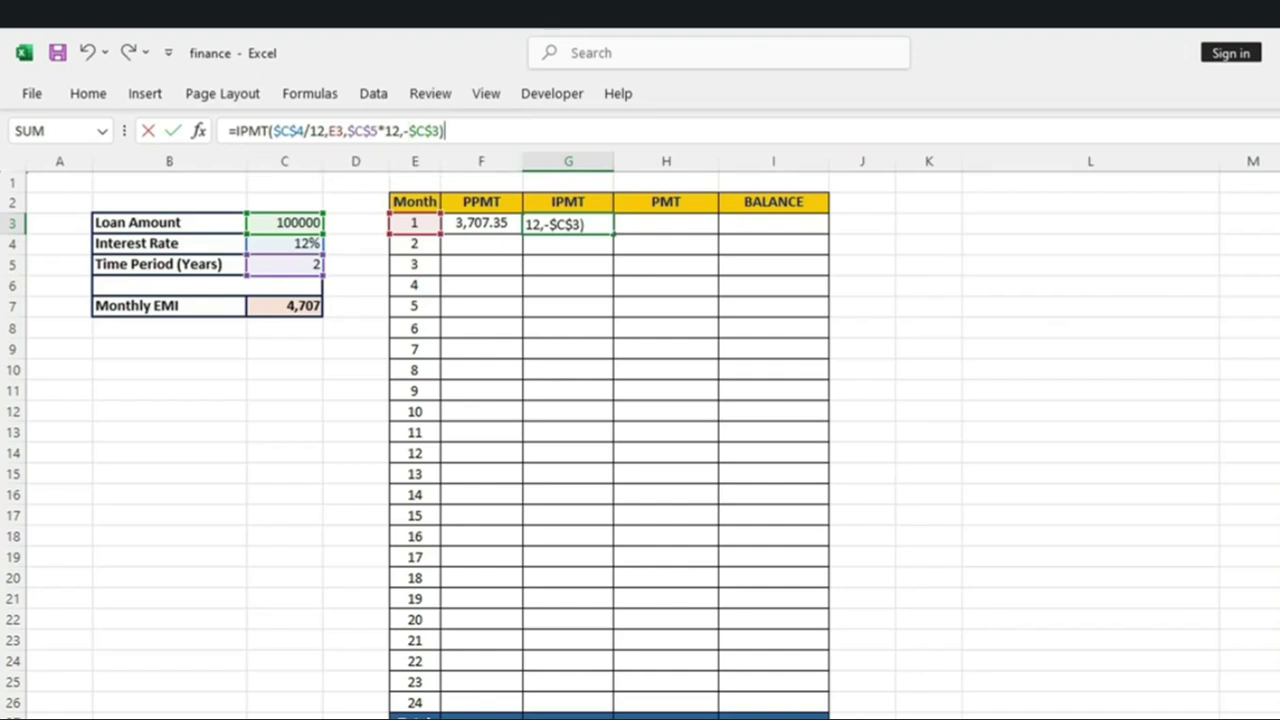
pyautogui.press('Return')
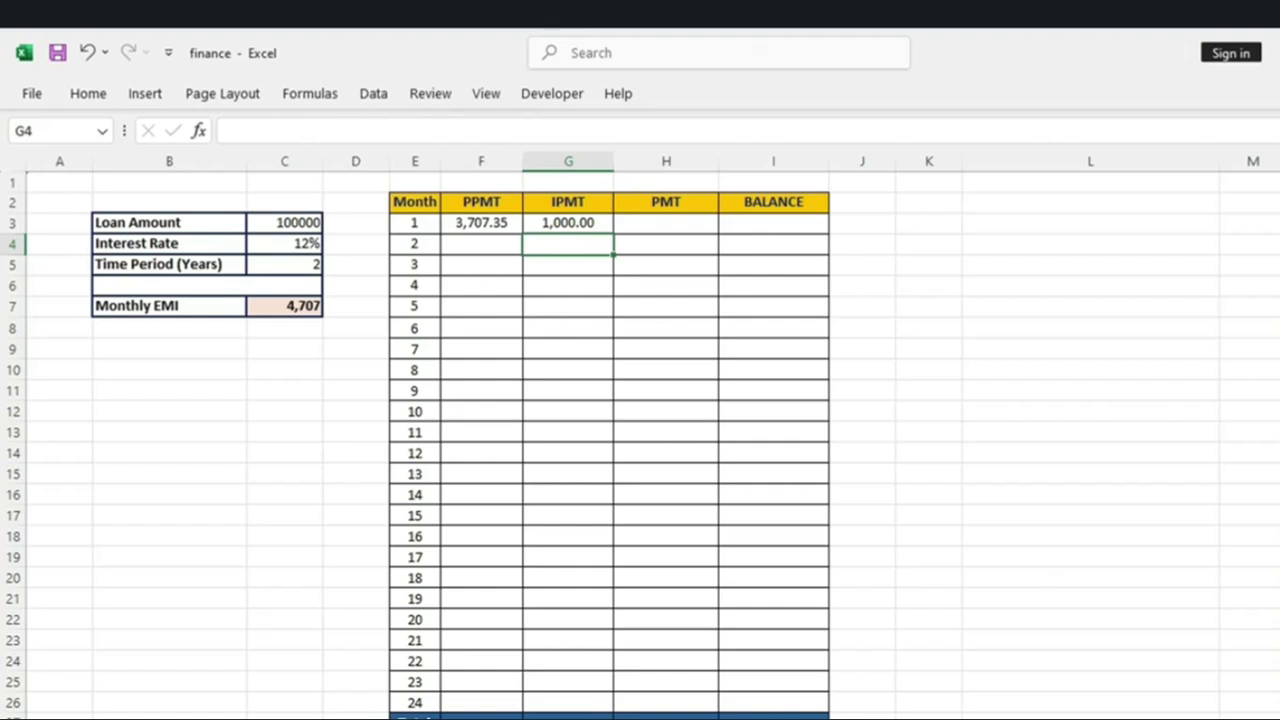
pyautogui.click(568, 223)
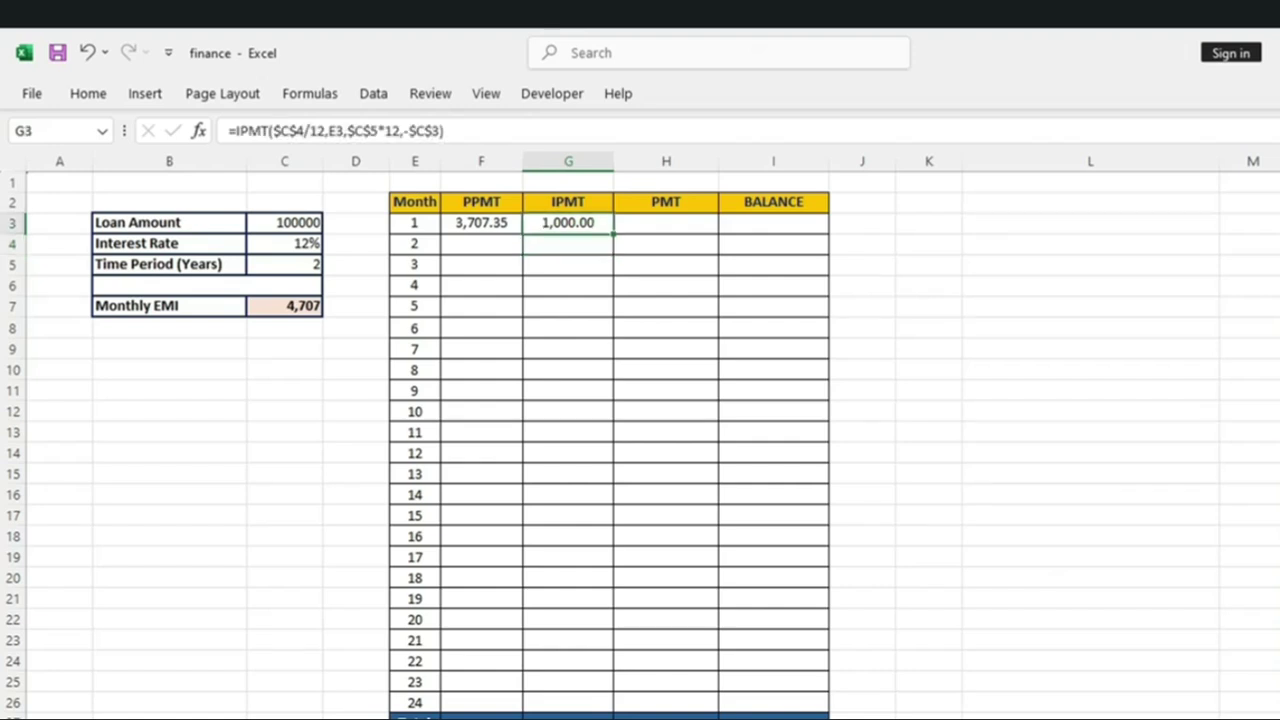
# Step: Begin a PMT formula in H3 for month 1, using C4/12 as the monthly rate
pyautogui.click(666, 223)
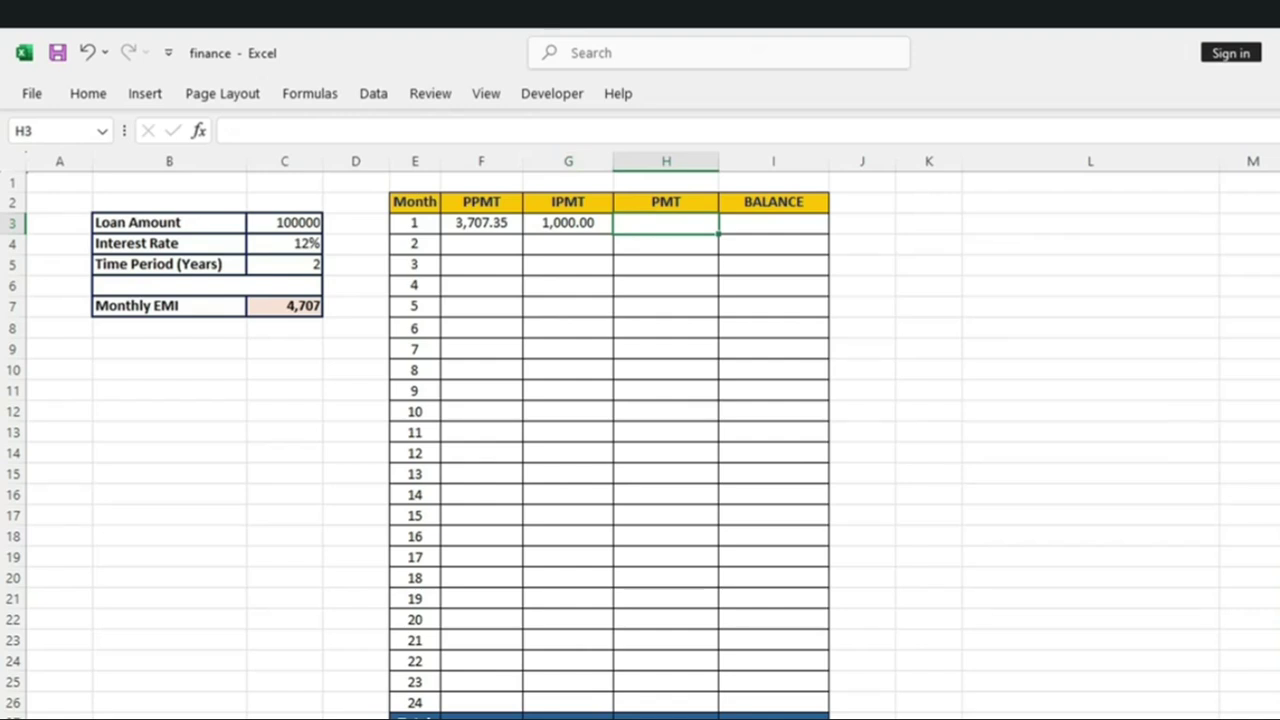
pyautogui.write('=pmt')
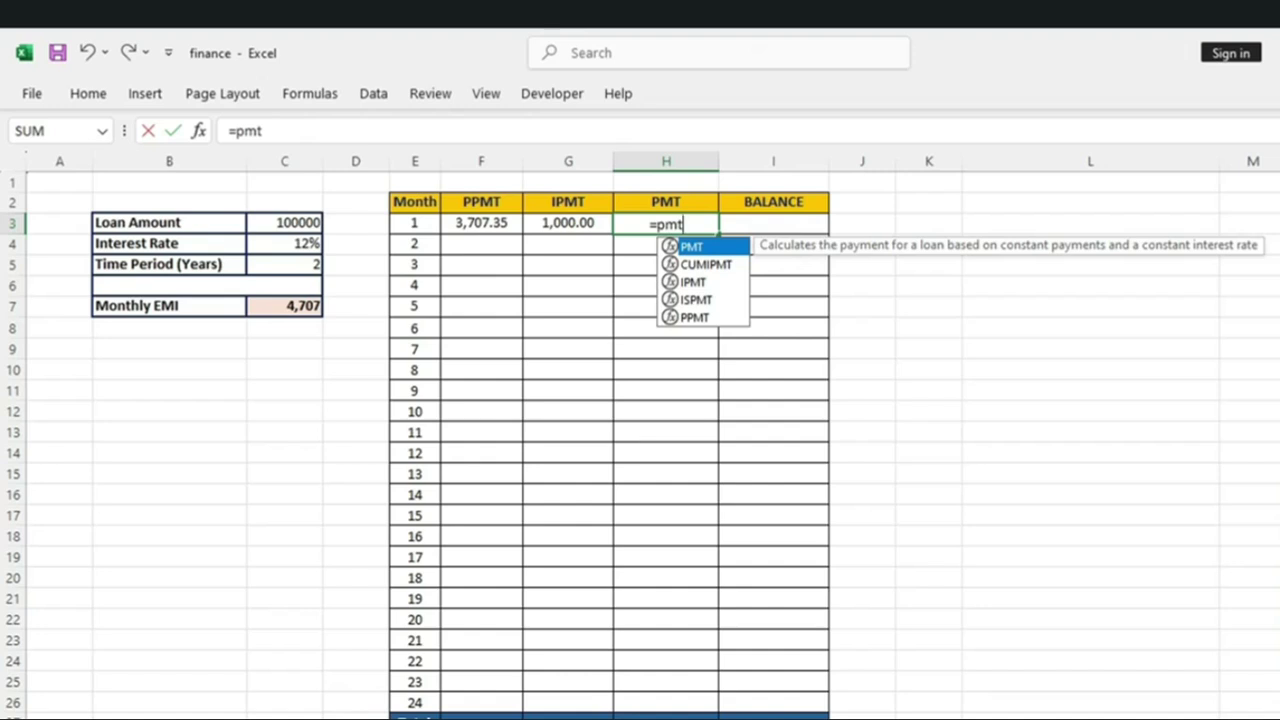
pyautogui.write('(')
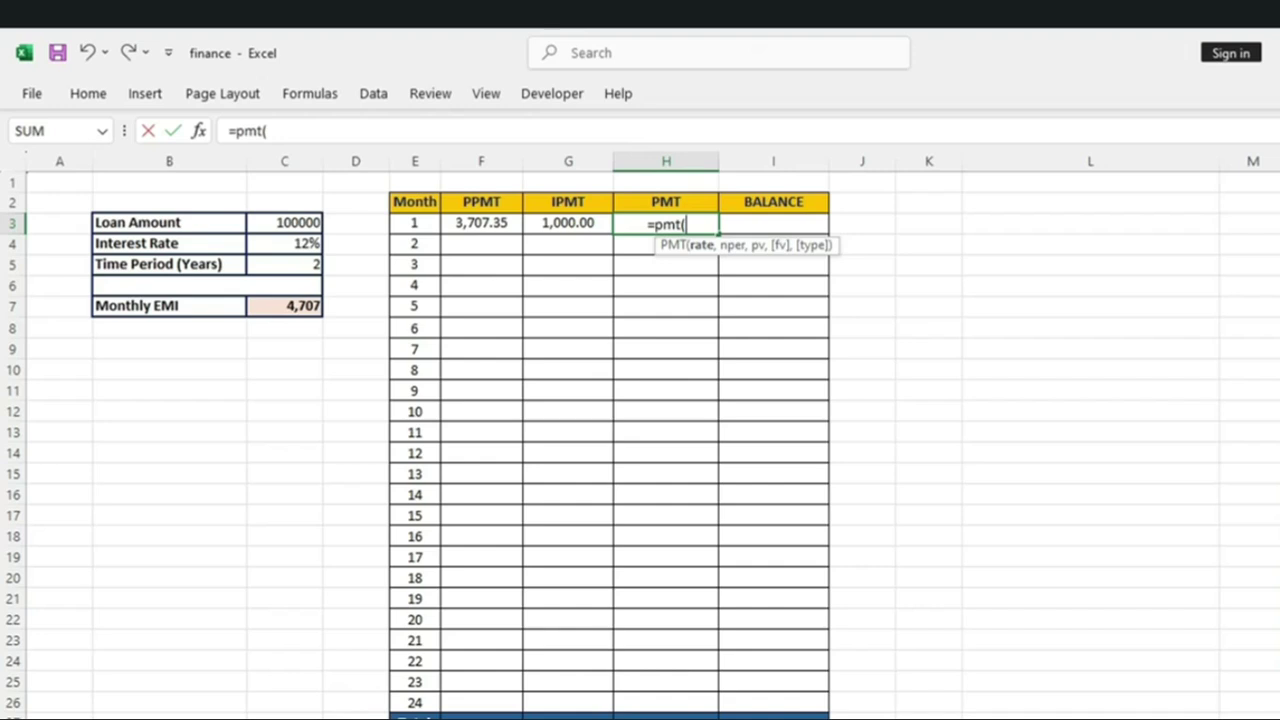
pyautogui.click(285, 244)
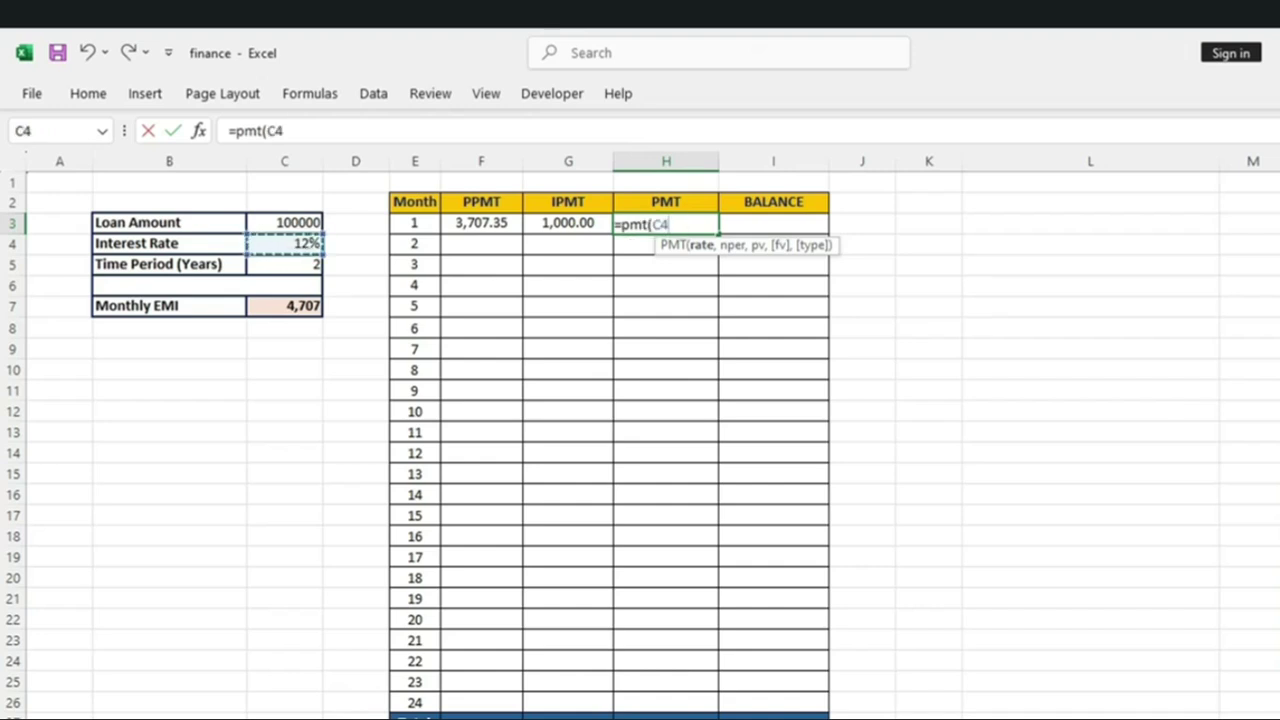
pyautogui.write('/12')
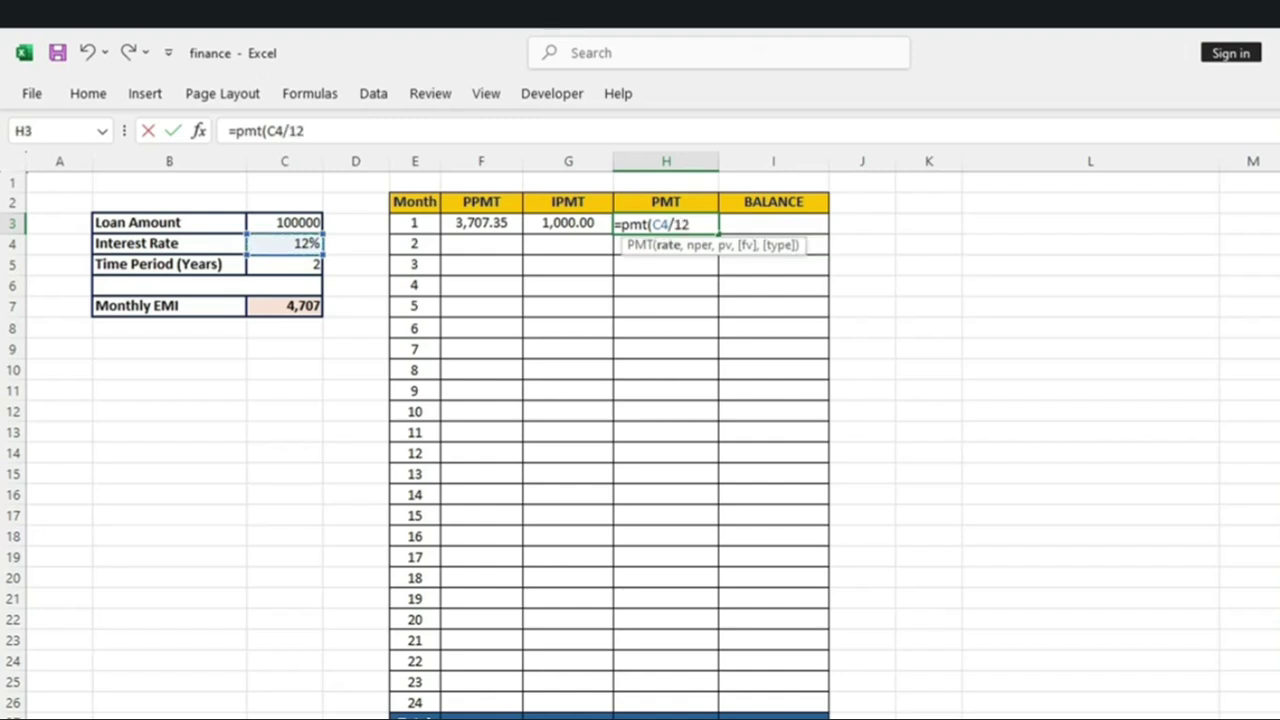
pyautogui.write(',')
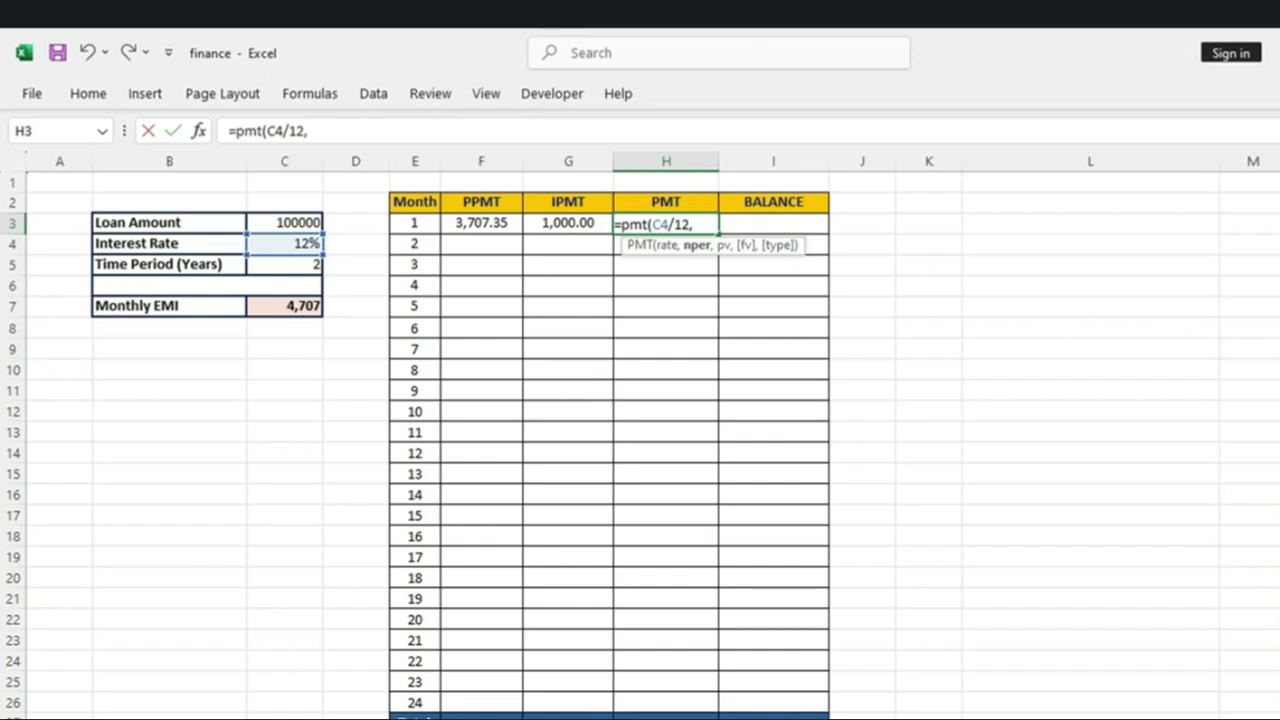
# Step: Complete the month 1 PMT formula with C5*12 as number of periods and C3 as present value, making it =PMT(C4/12,C5*12,C3)
pyautogui.click(284, 265)
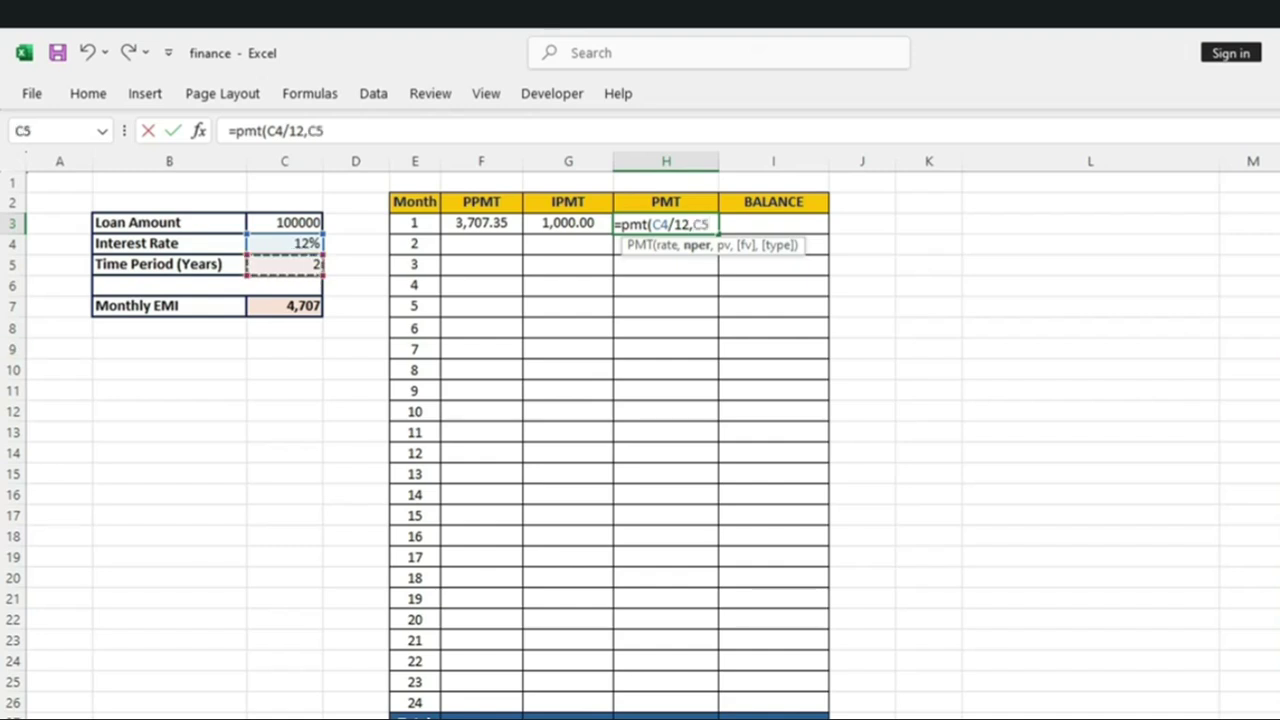
pyautogui.click(326, 131)
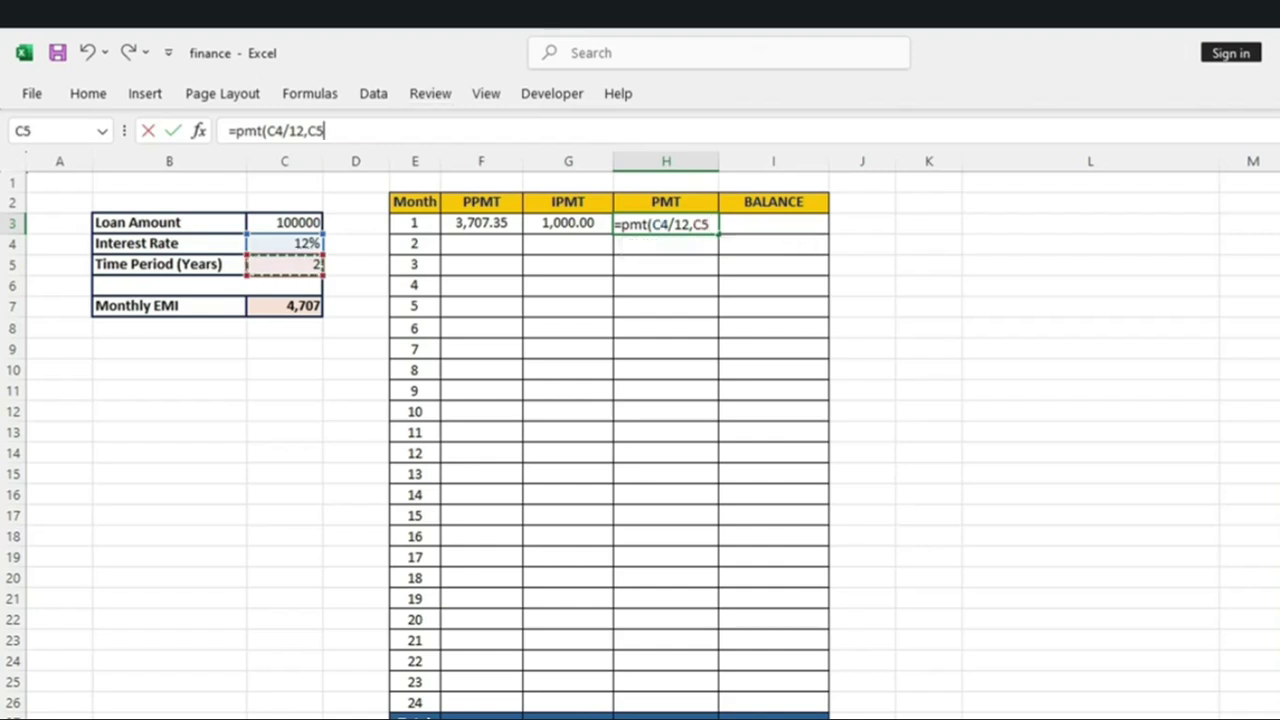
pyautogui.write('*')
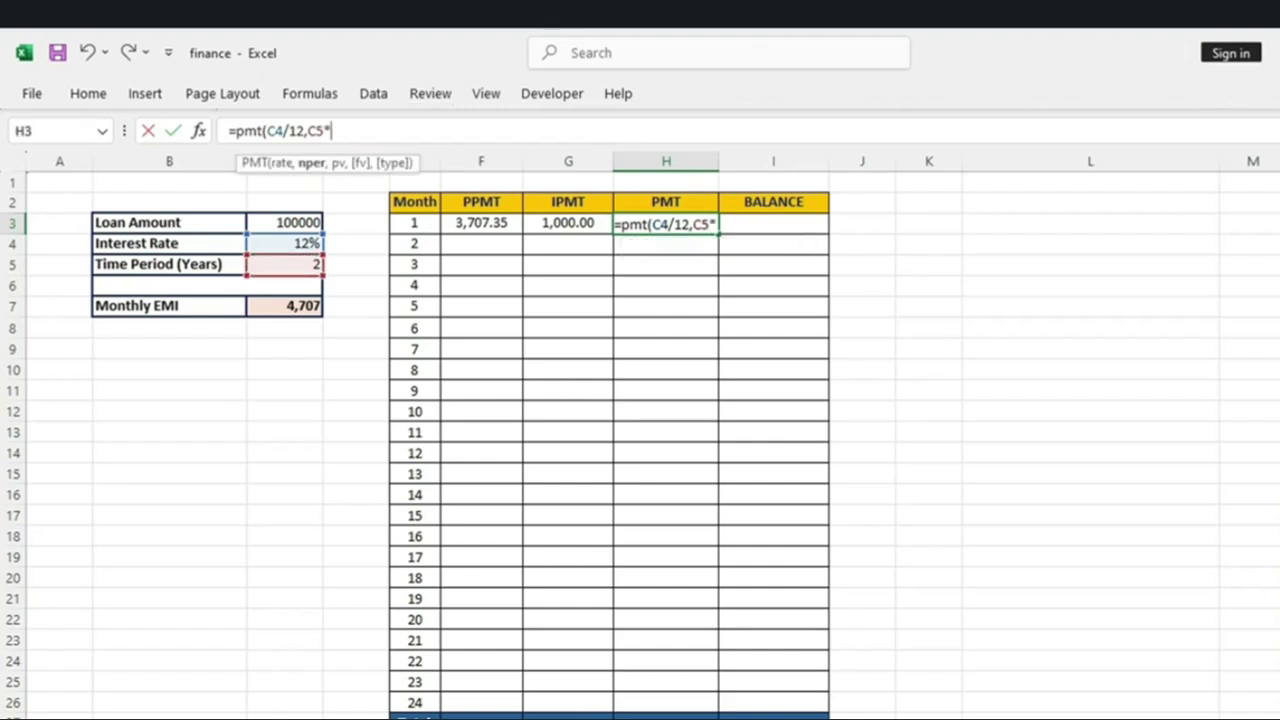
pyautogui.write('12')
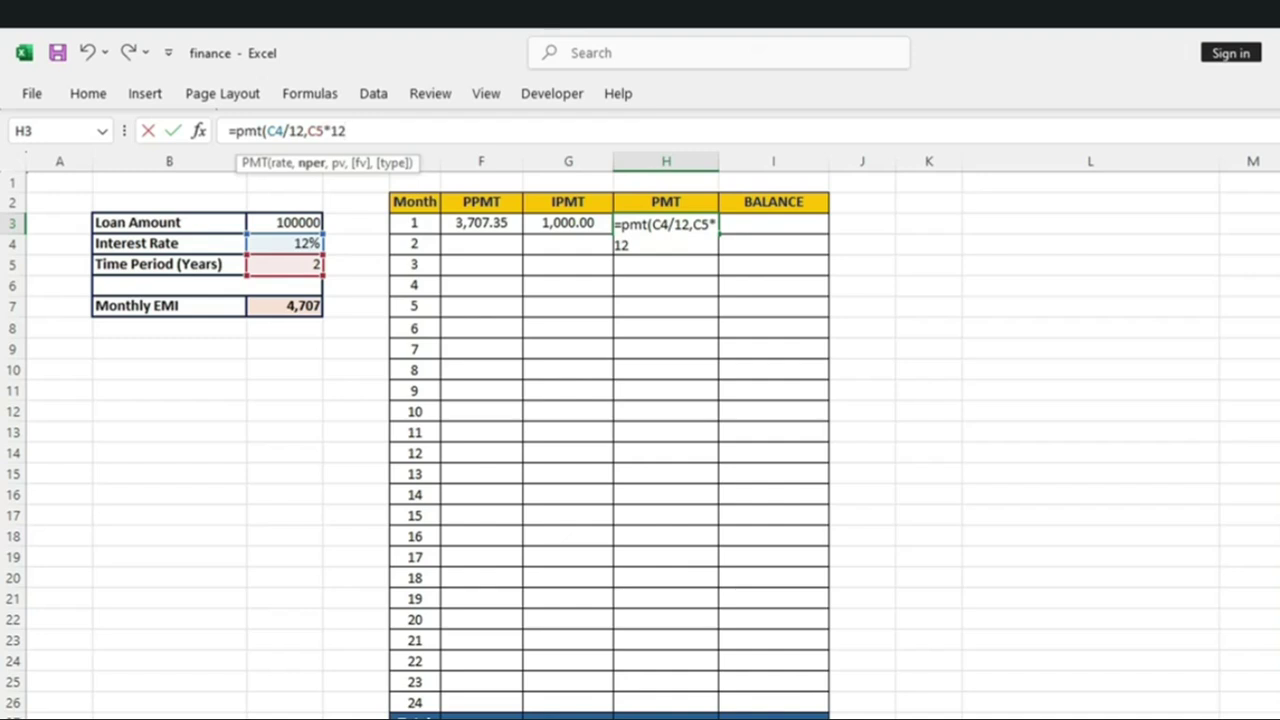
pyautogui.write(',')
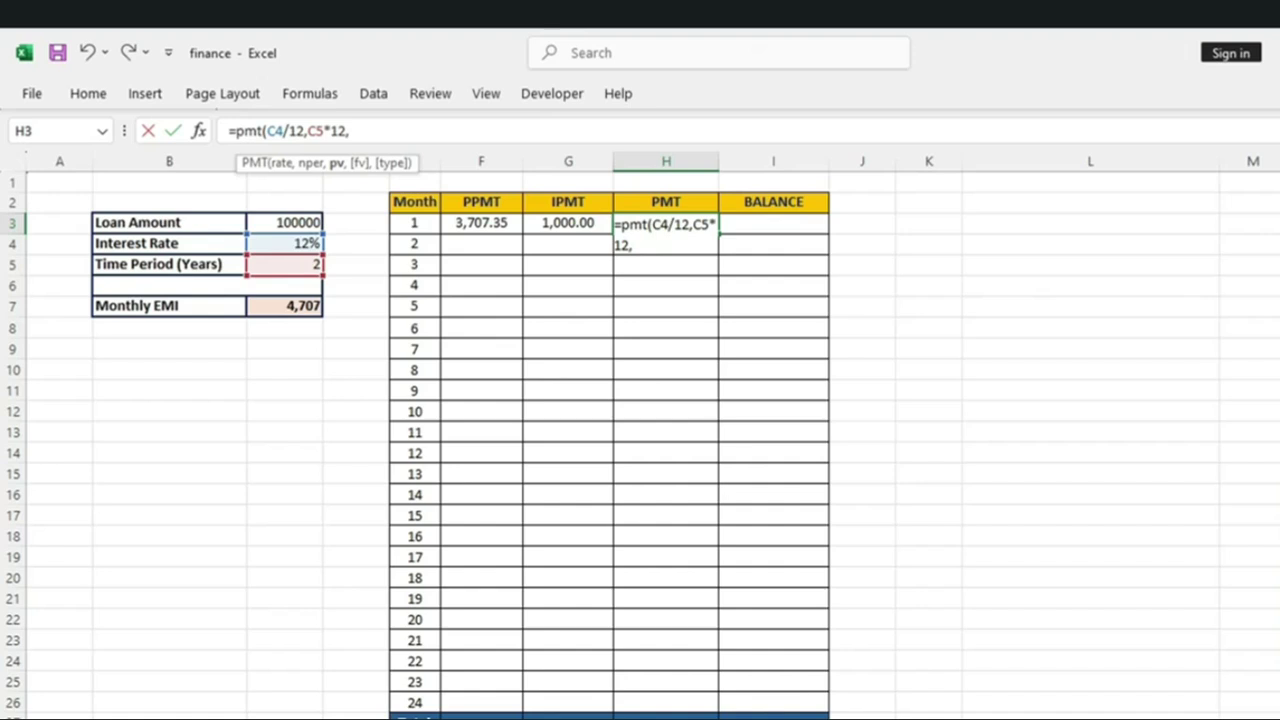
pyautogui.click(284, 223)
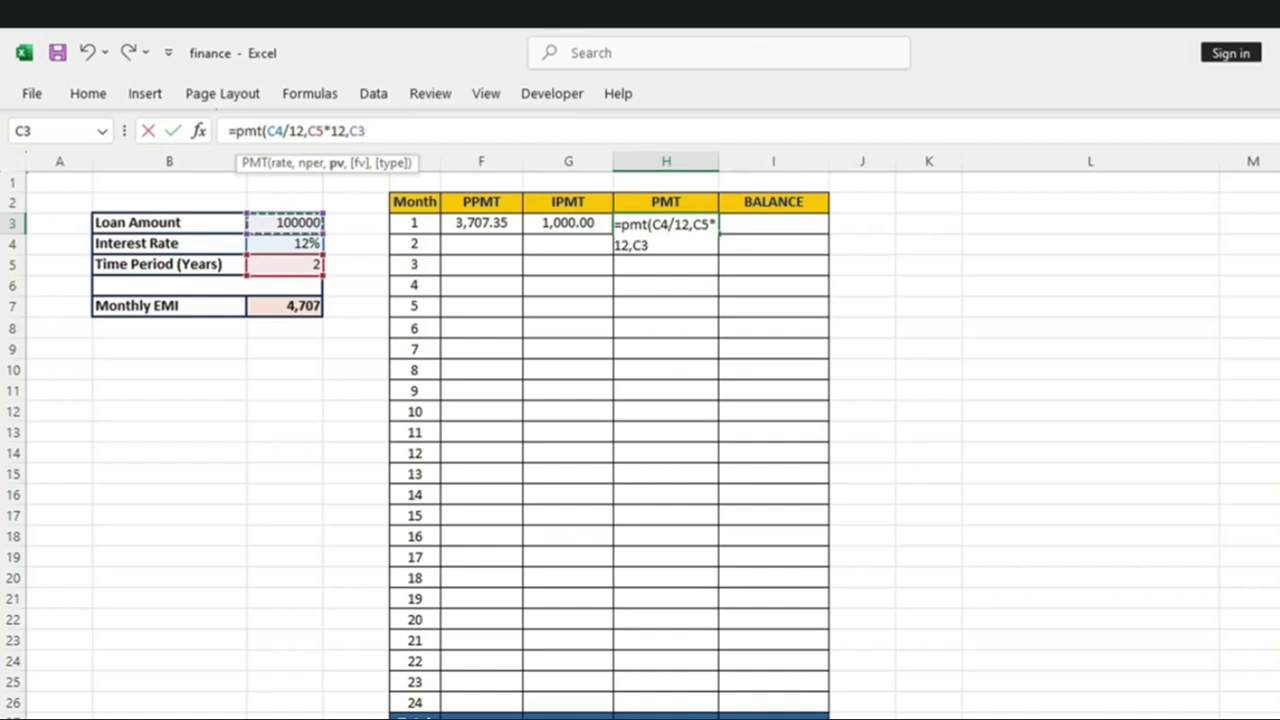
pyautogui.write(')')
pyautogui.press('Return')
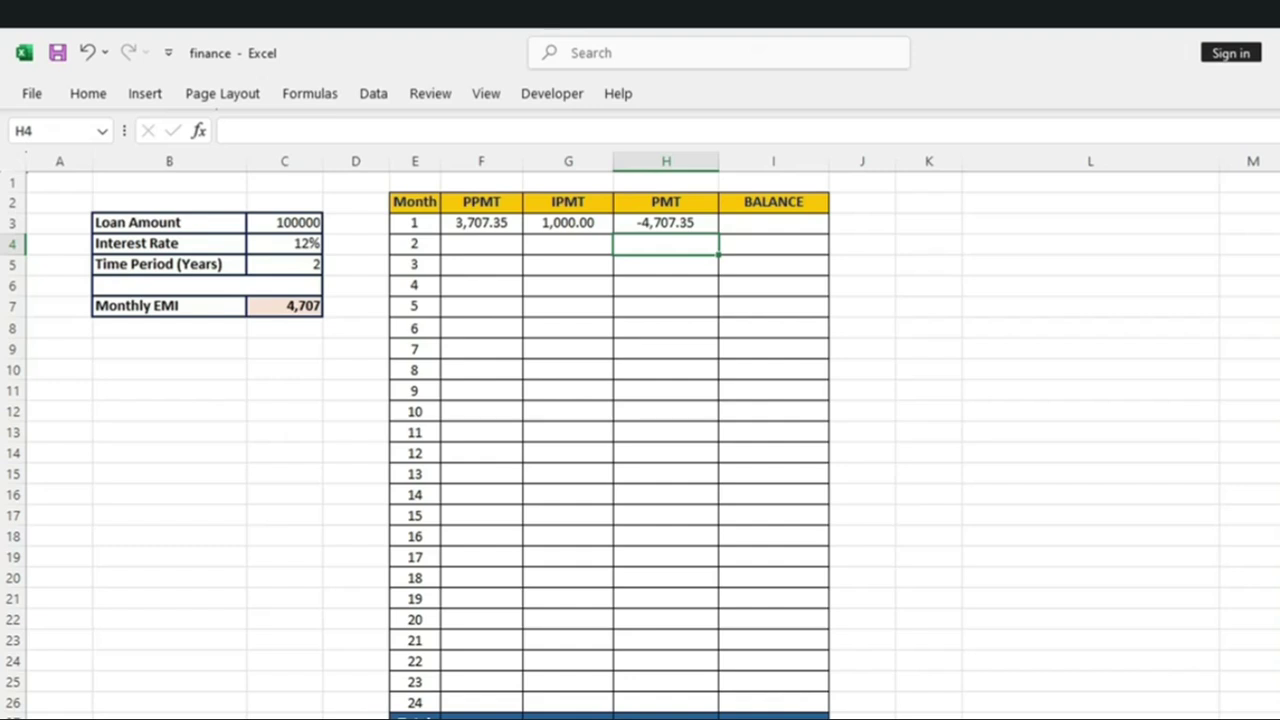
# Step: Negate the present value in the month 1 PMT formula, making it =PMT(C4/12,C5*12,-C3)
pyautogui.click(666, 223)
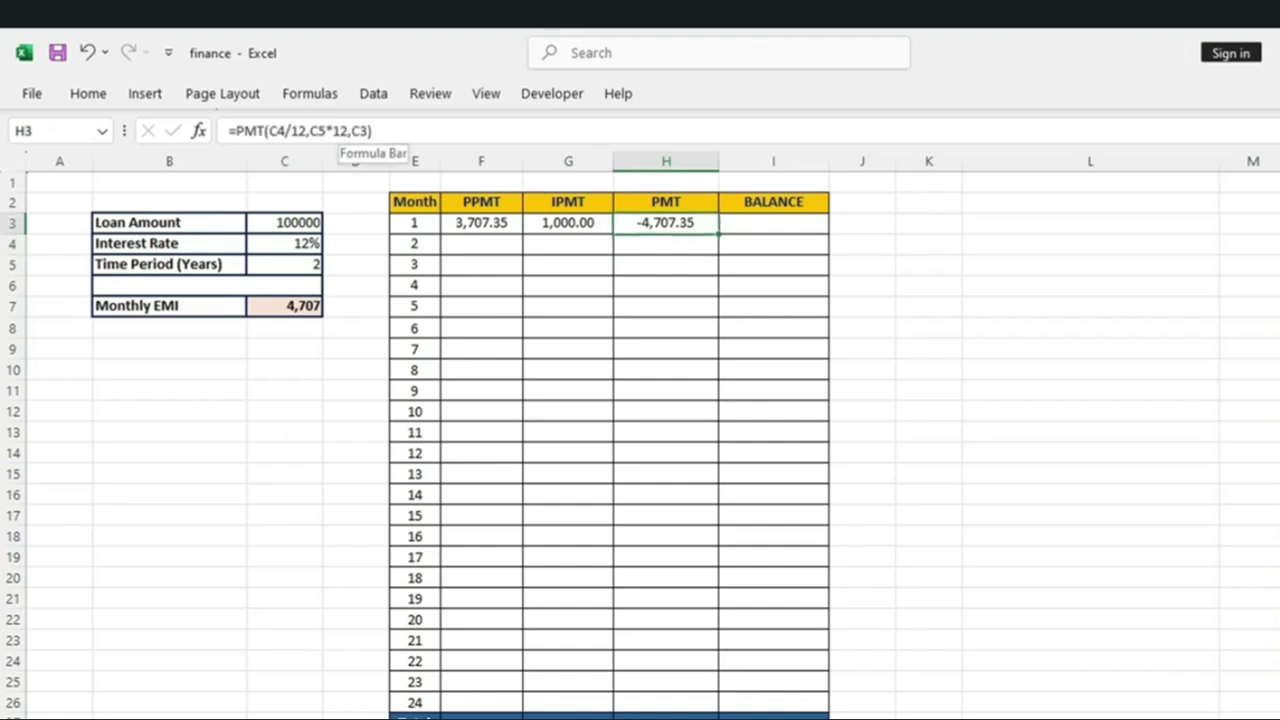
pyautogui.click(351, 130)
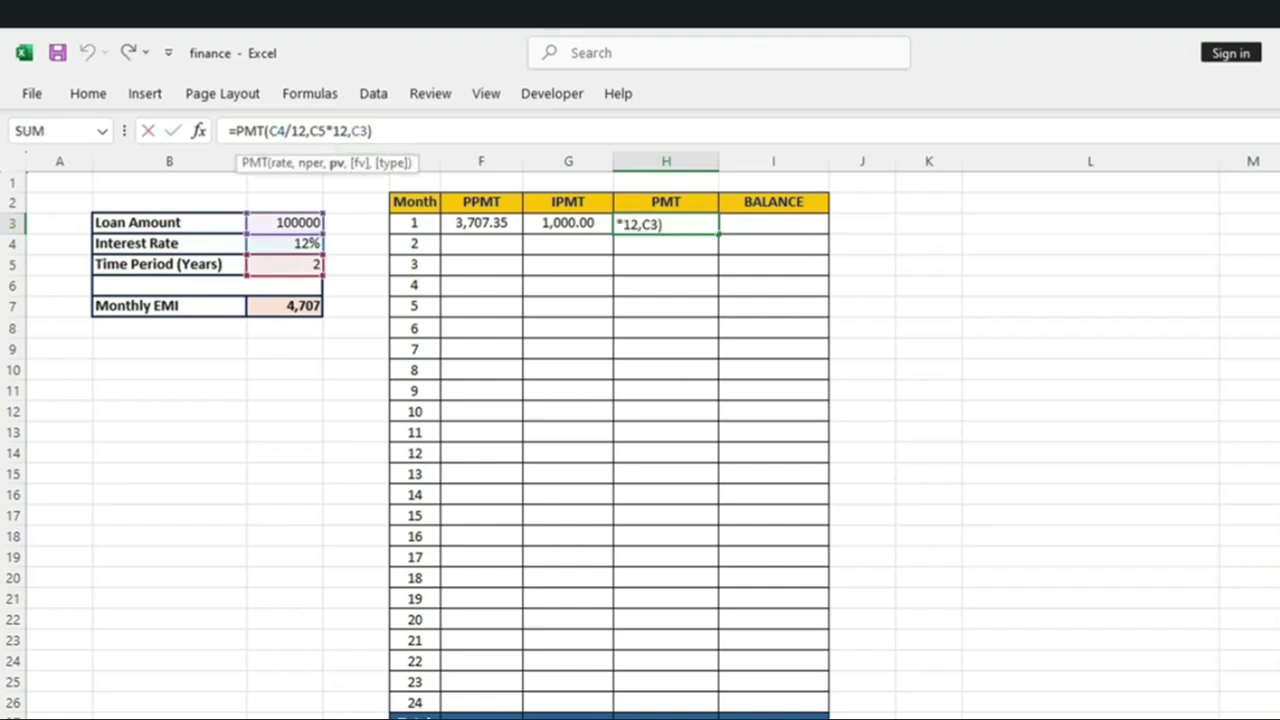
pyautogui.write('-')
pyautogui.click(379, 131)
pyautogui.press('Return')
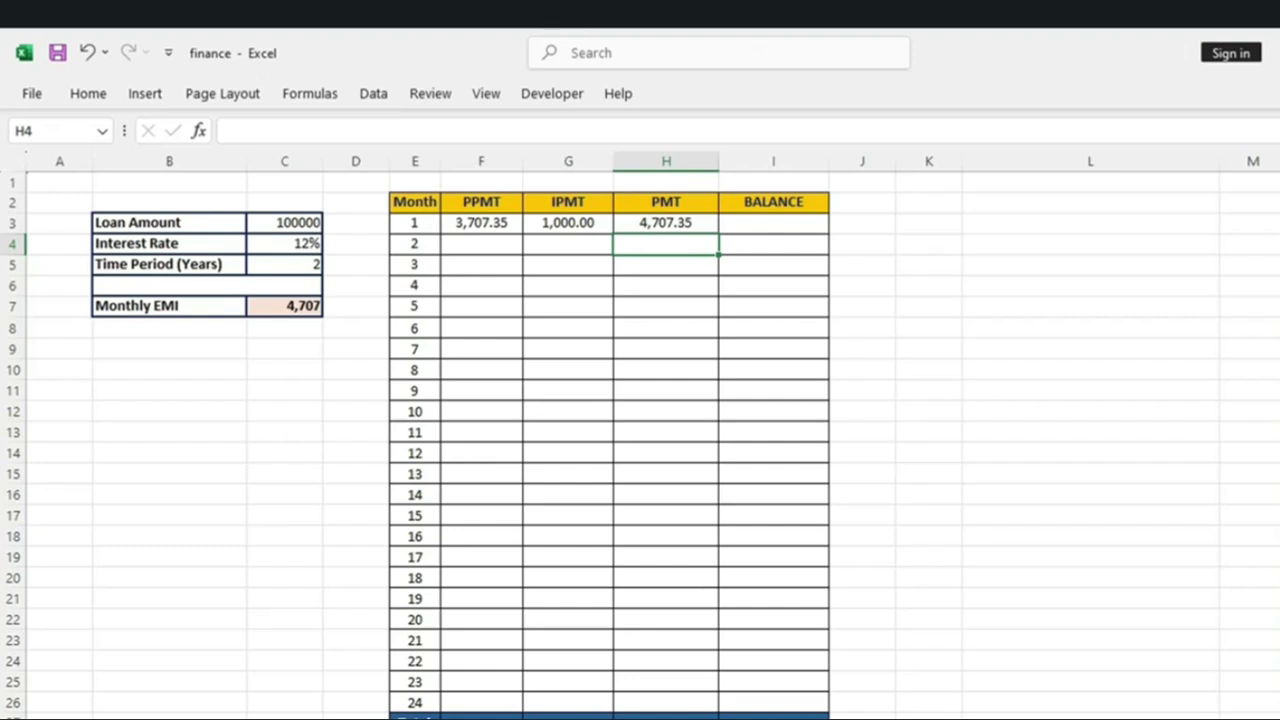
# Step: Make the rate, period and loan references in H3 absolute, so the formula reads =PMT($C$4/12,$C$5*12,-$C$3)
pyautogui.hotkey('ctrl', 'z')
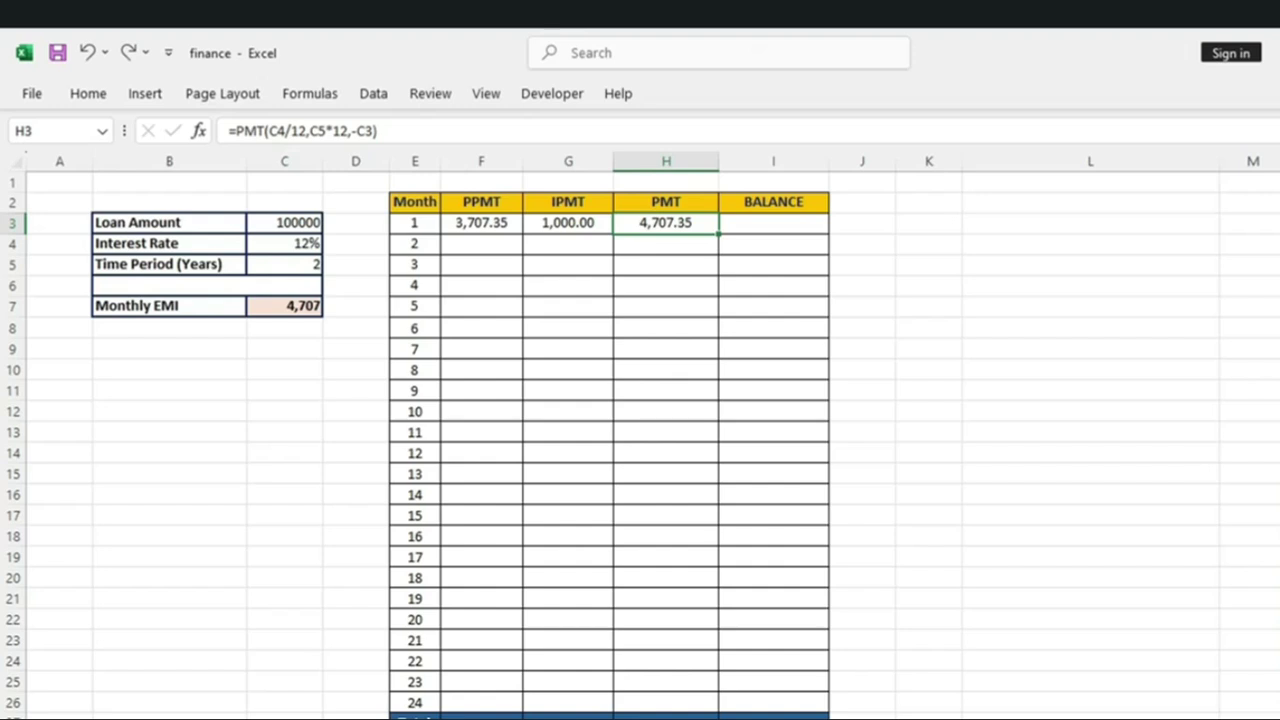
pyautogui.click(278, 131)
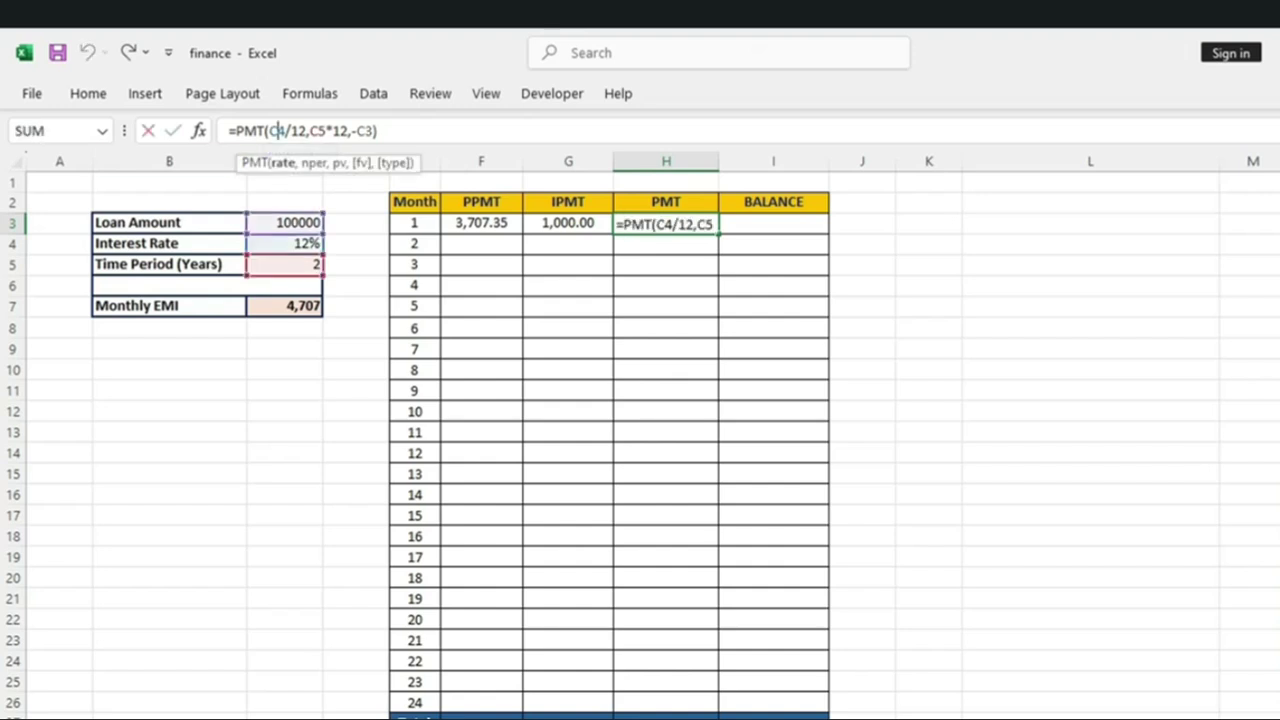
pyautogui.press('F4')
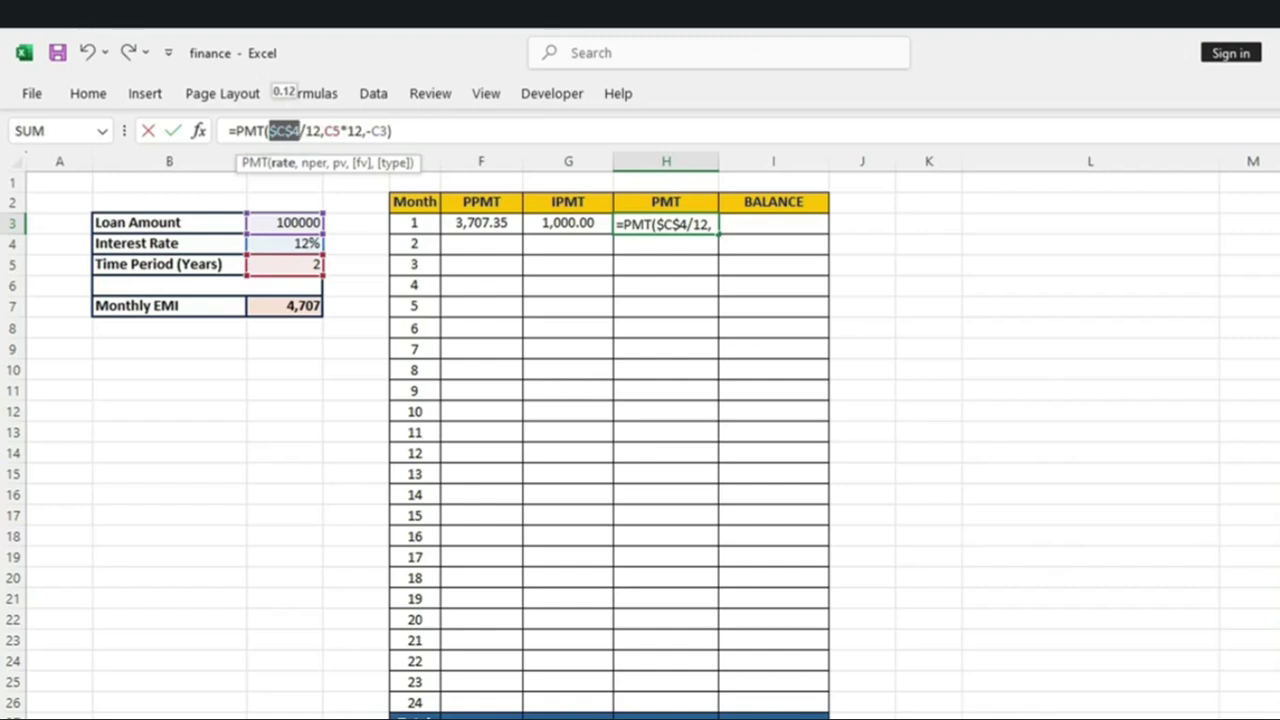
pyautogui.click(333, 131)
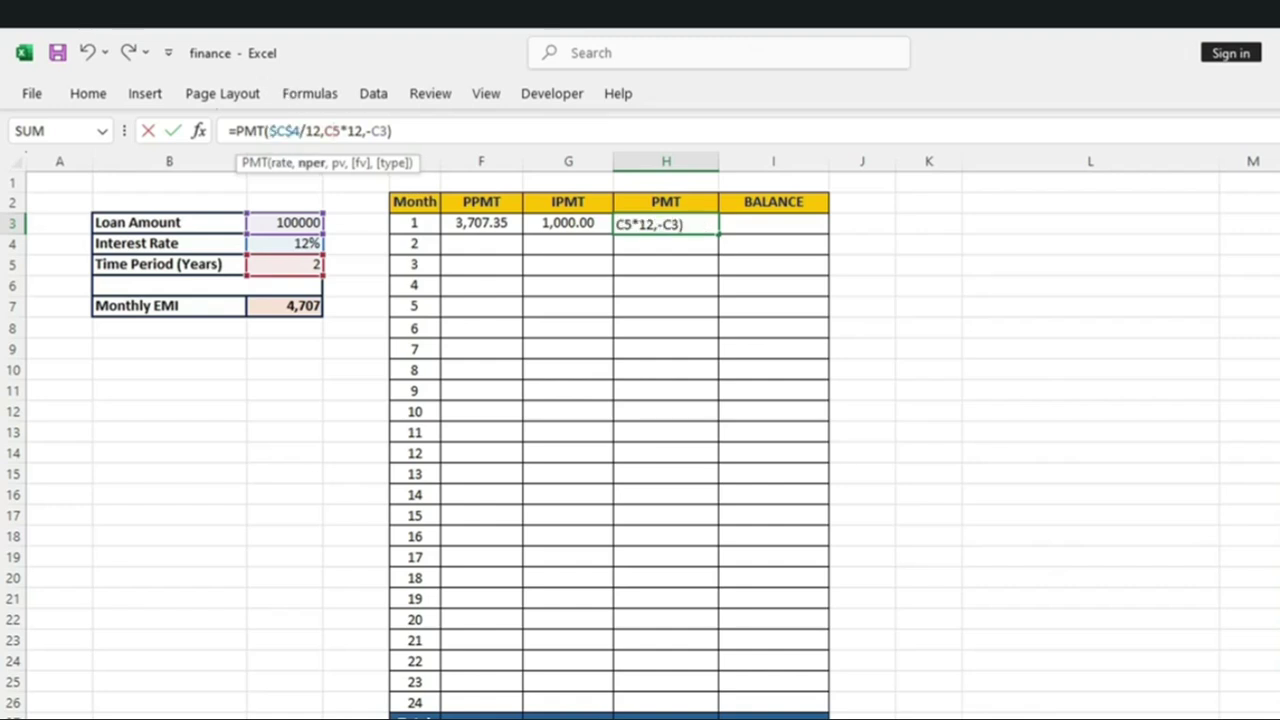
pyautogui.press('F4')
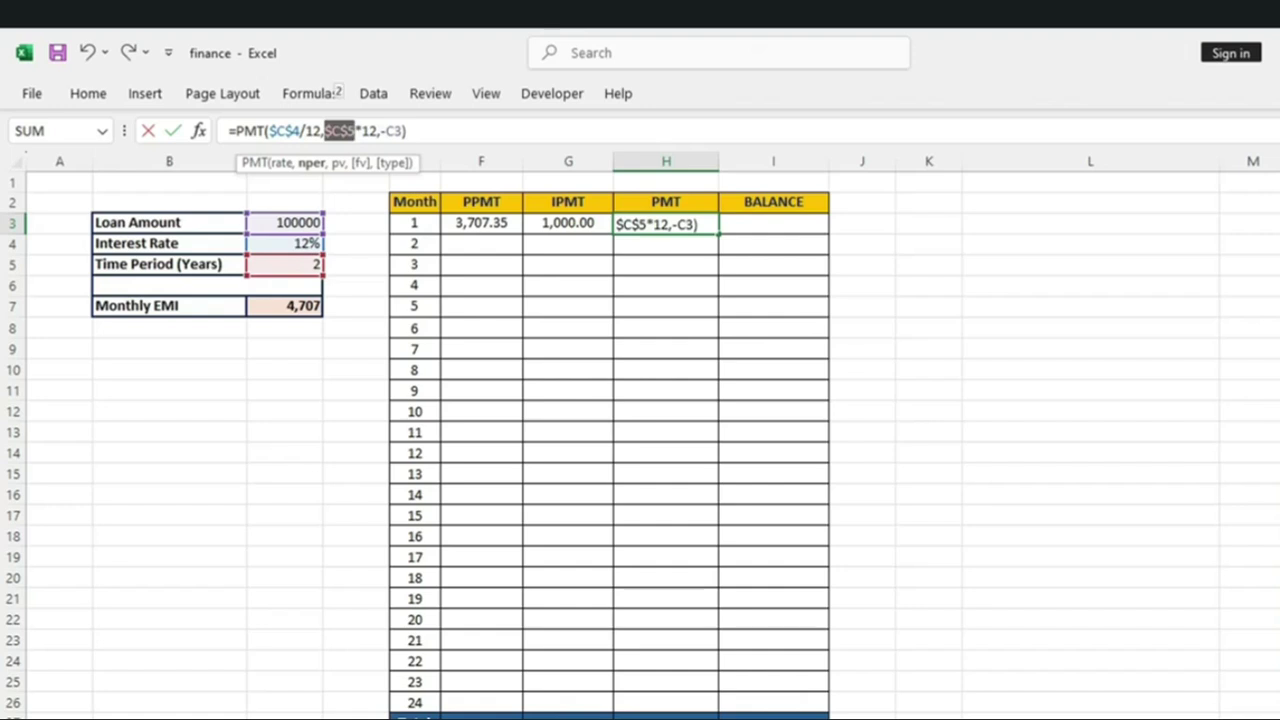
pyautogui.click(394, 131)
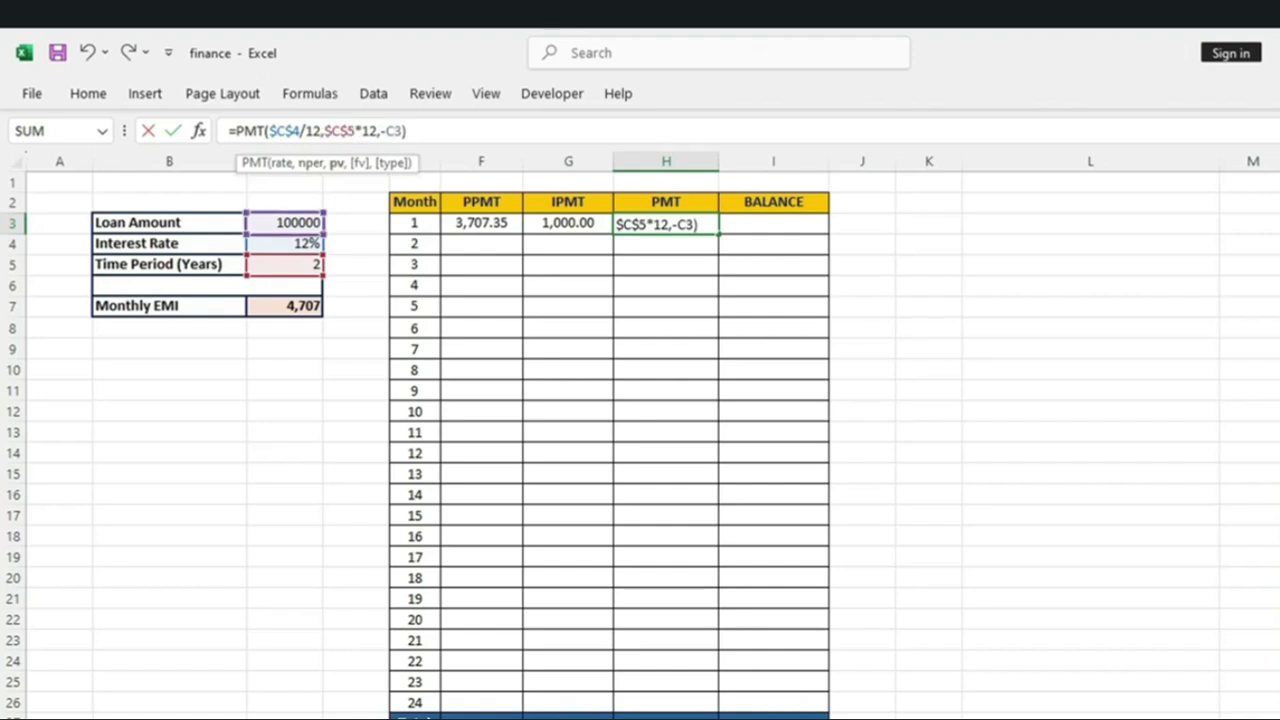
pyautogui.press('F4')
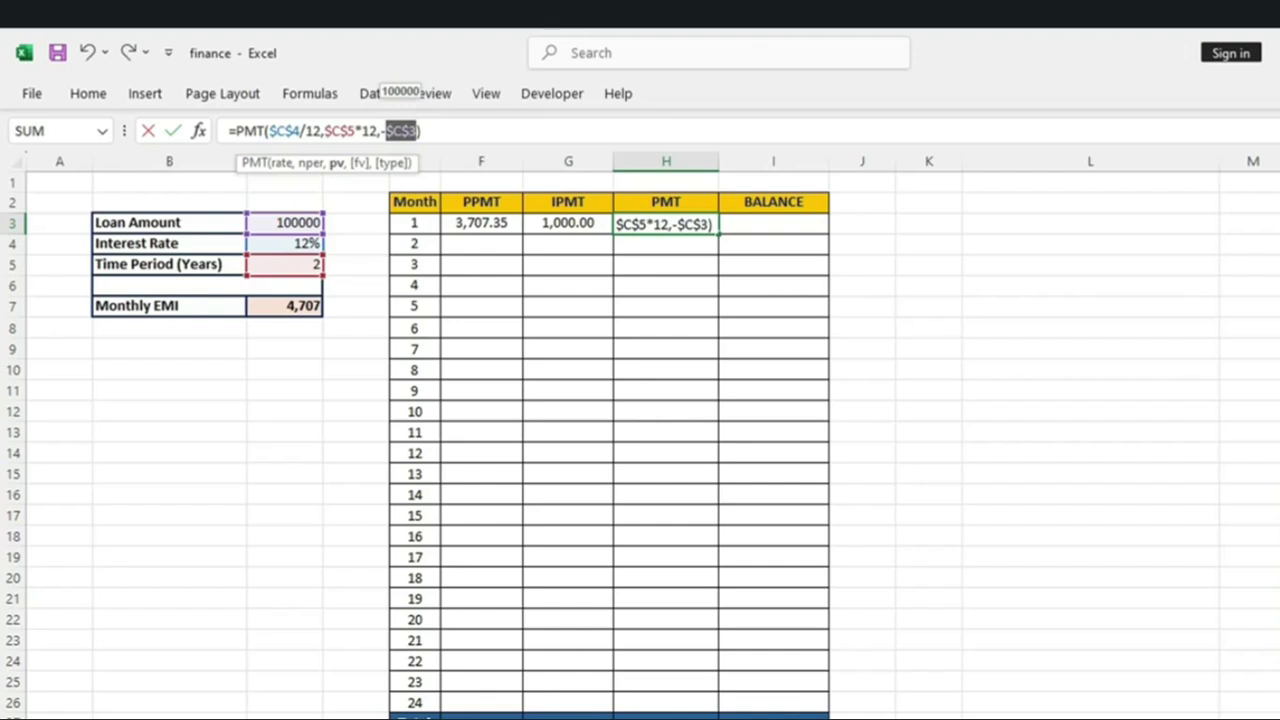
pyautogui.click(422, 131)
pyautogui.press('Return')
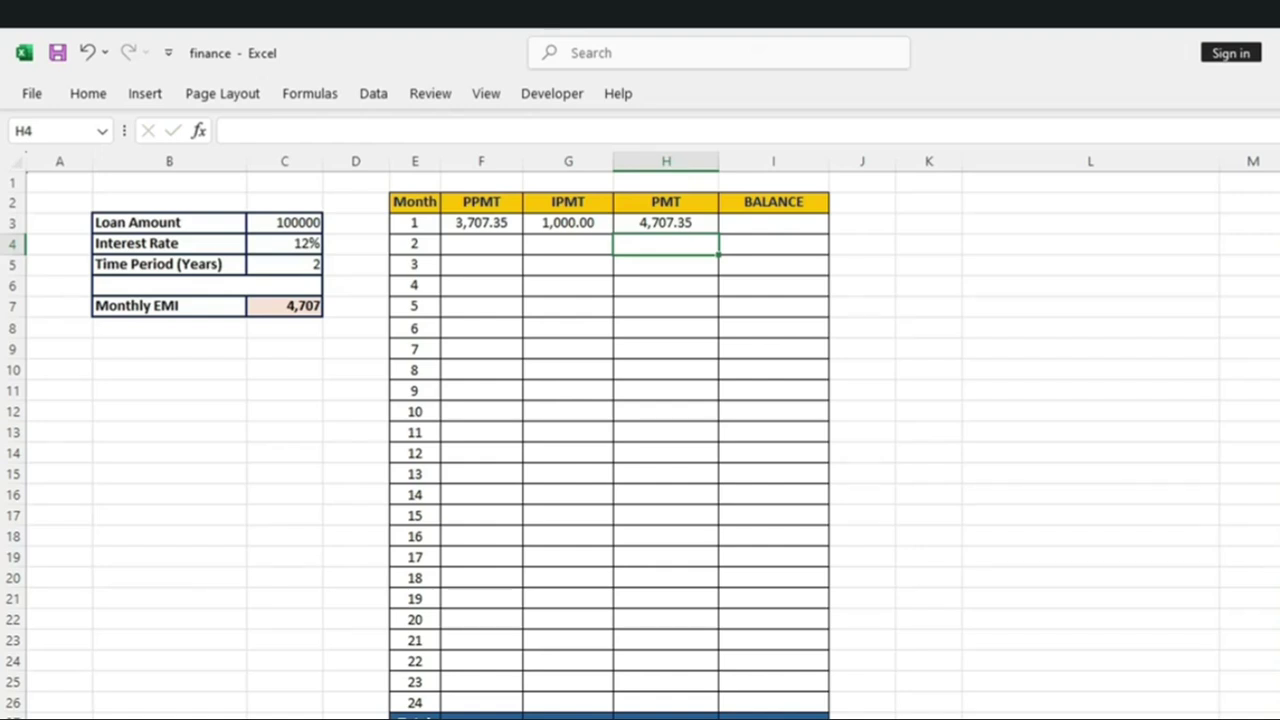
# Step: Fill the month 1 PPMT, IPMT and PMT formulas in F3:H3 down through month 24 in row 26
pyautogui.click(481, 222)
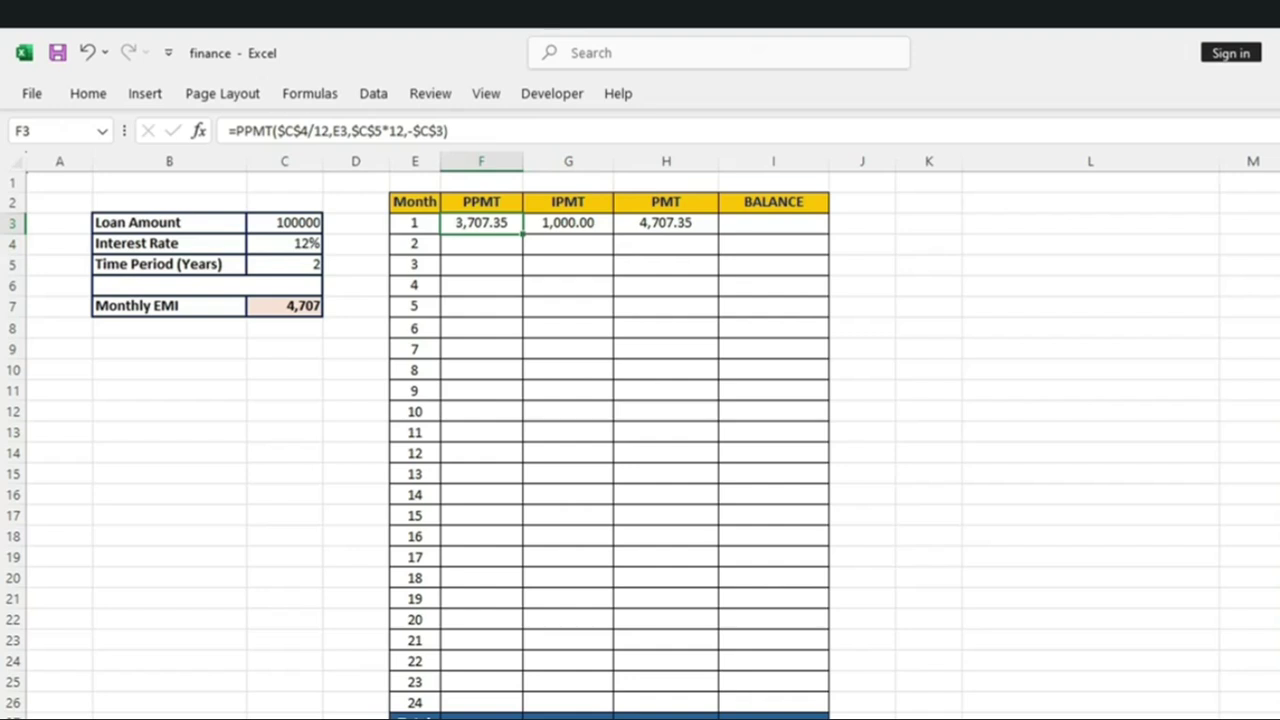
pyautogui.moveTo(481, 222); pyautogui.dragTo(666, 222)
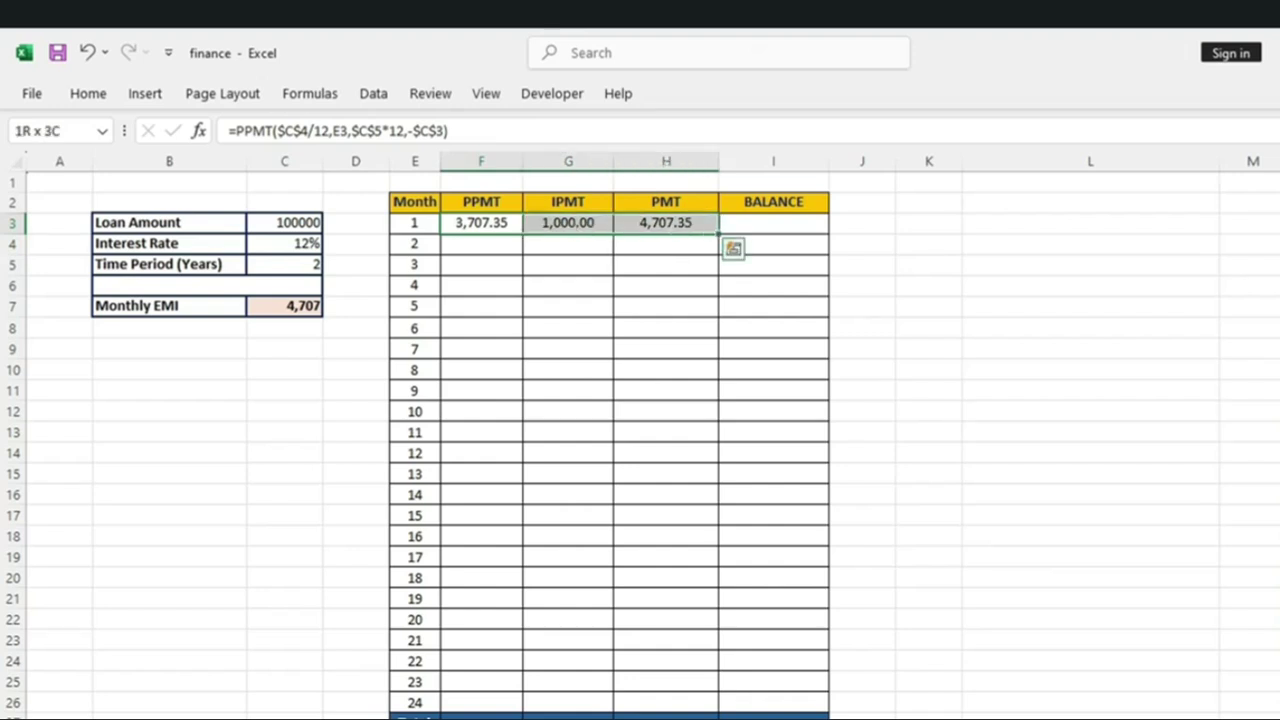
pyautogui.moveTo(718, 233); pyautogui.dragTo(718, 702)
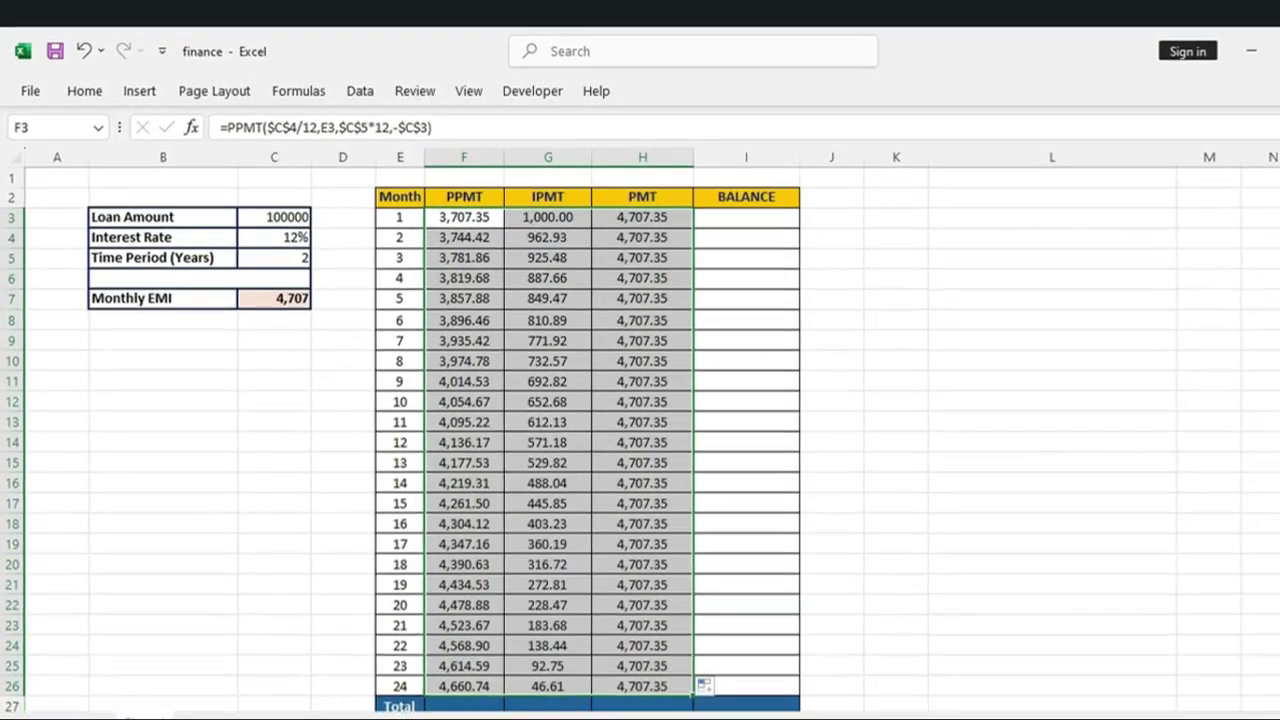
# Step: Total the PPMT column in F27 with =SUM(F3:F26) and copy the sum across to the IPMT and PMT totals
pyautogui.click(481, 717)
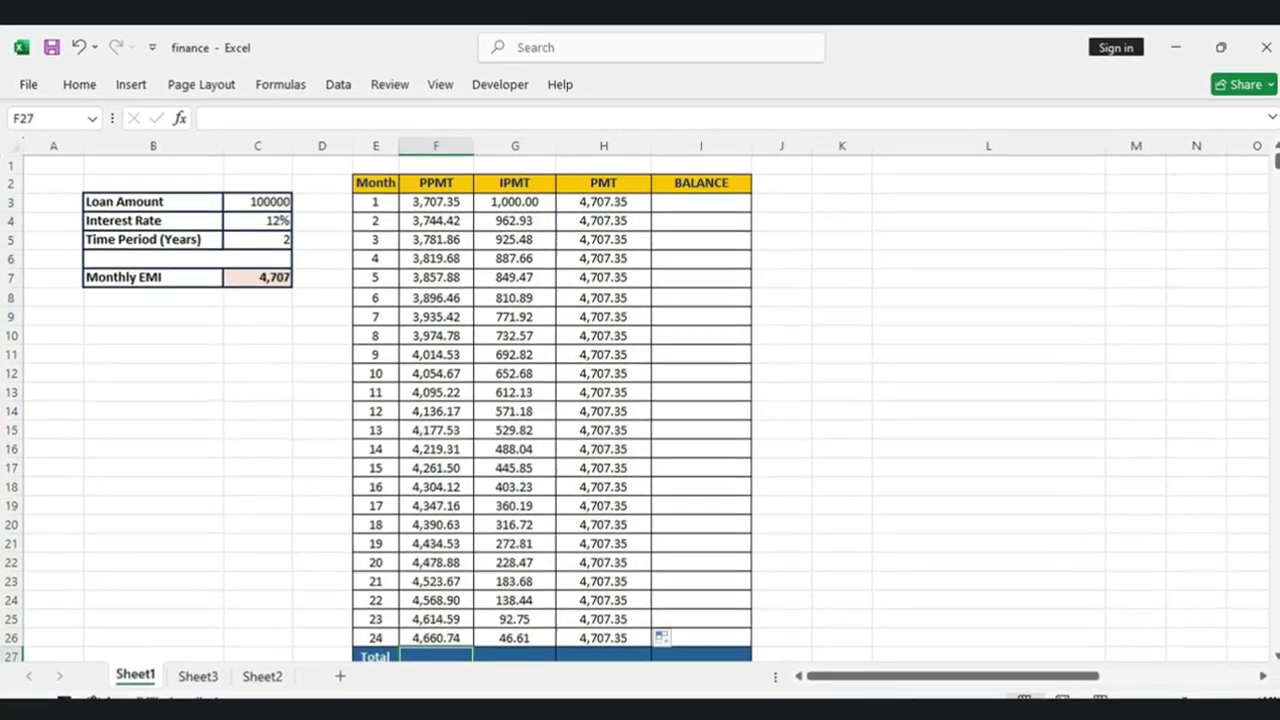
pyautogui.scroll(-1, 374, 405)
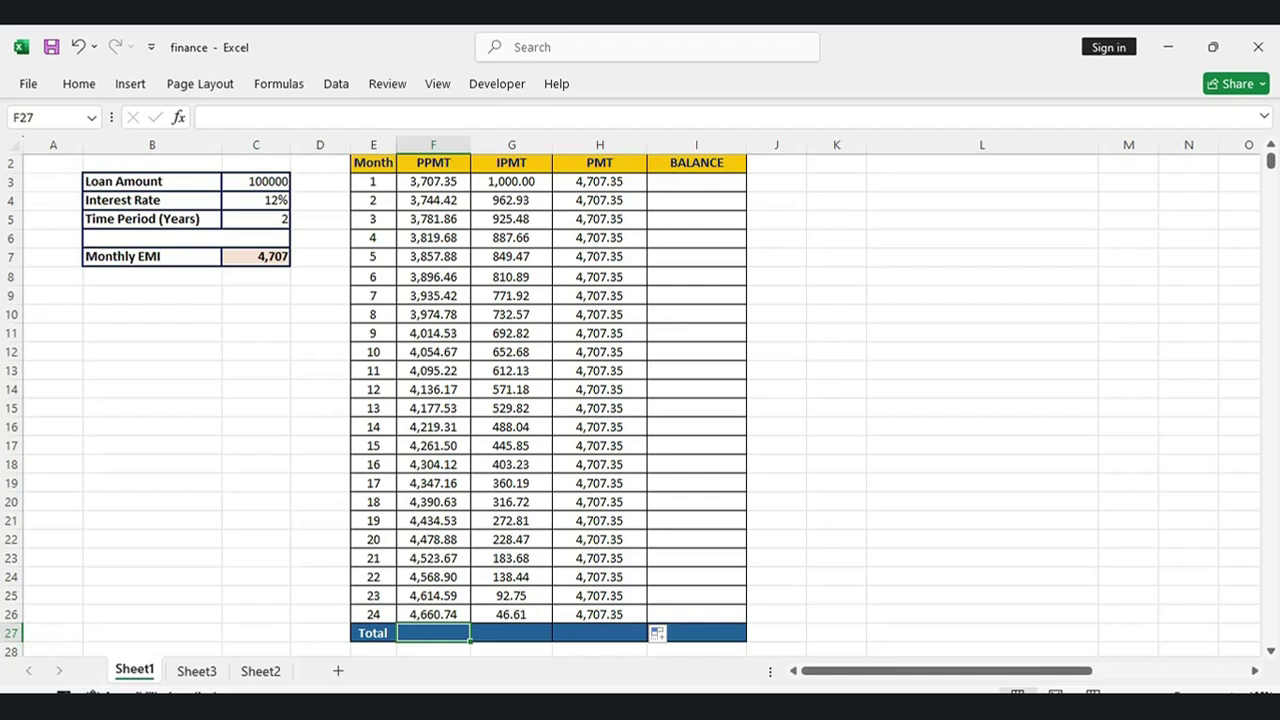
pyautogui.hotkey('alt', '=')
pyautogui.press('Return')
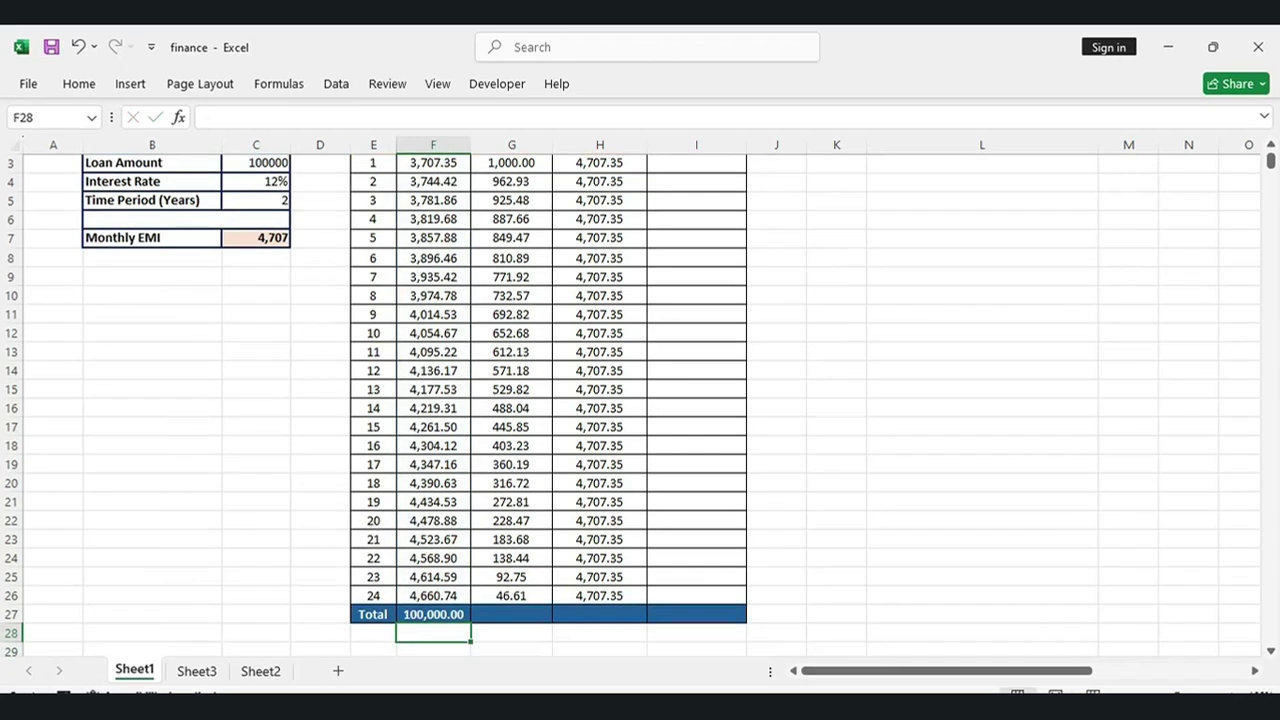
pyautogui.click(433, 615)
pyautogui.moveTo(470, 622); pyautogui.dragTo(646, 622)
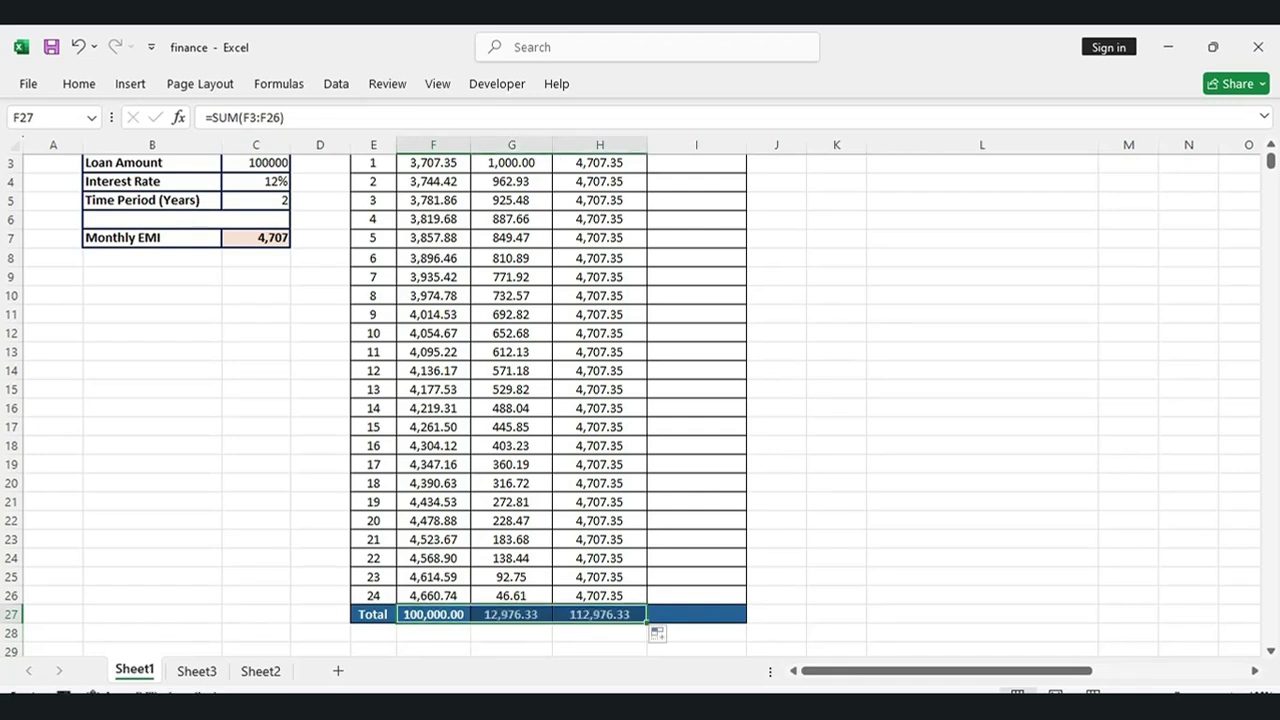
pyautogui.click(433, 614)
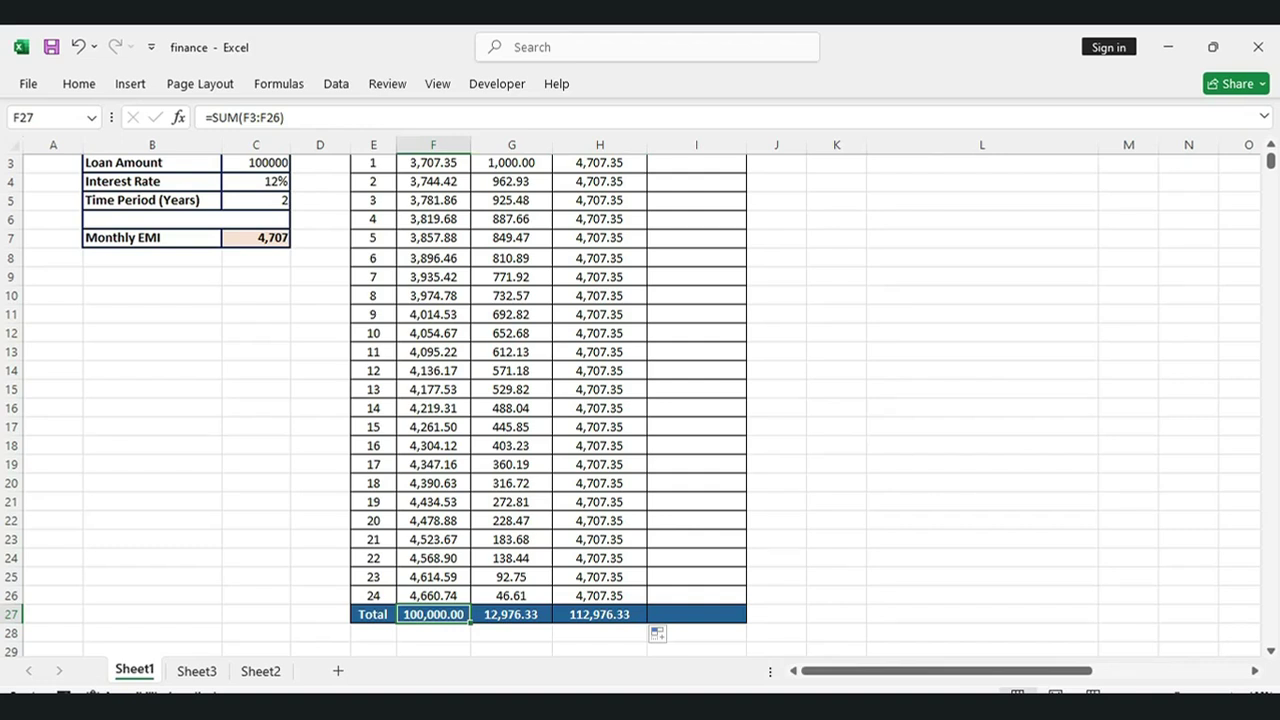
pyautogui.click(511, 614)
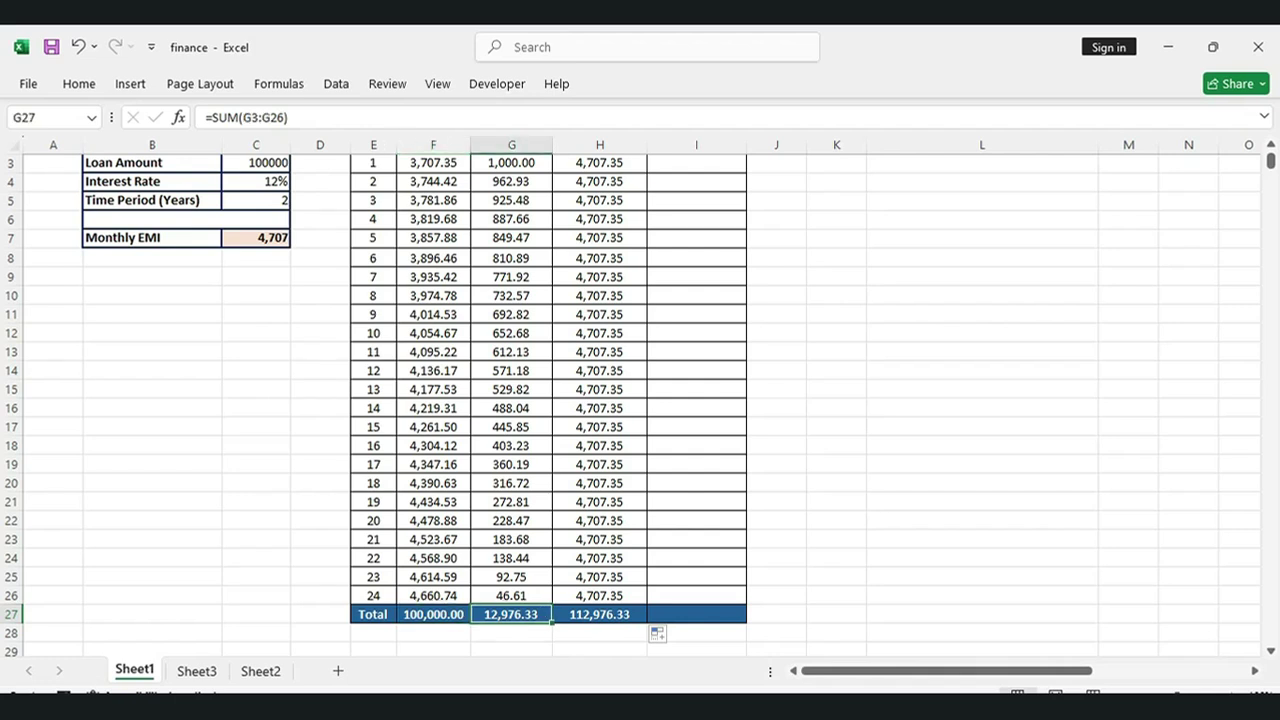
pyautogui.click(599, 614)
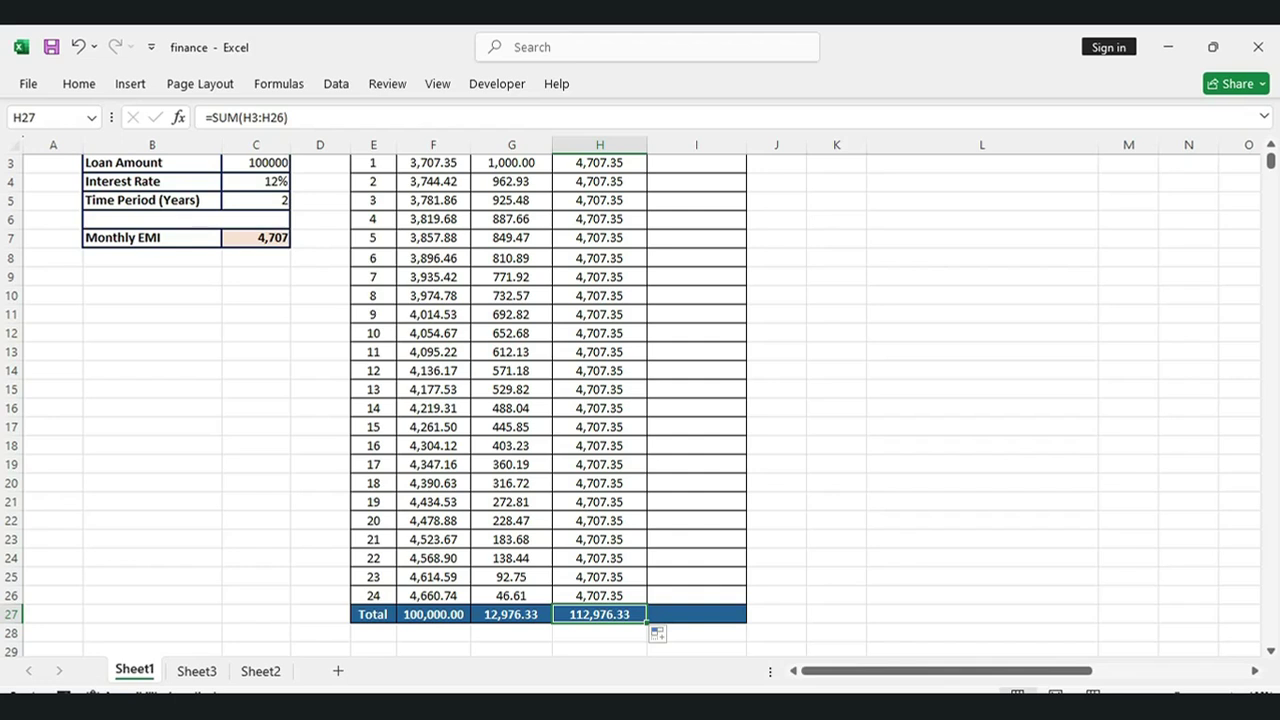
# Step: Enter the month 1 balance in I3 as the loan amount minus the principal payment, =C3-F3
pyautogui.press('Up')
pyautogui.press('Up')
pyautogui.press('Up')
pyautogui.press('Up')
pyautogui.press('Up')
pyautogui.press('Up')
pyautogui.press('Up')
pyautogui.press('Up')
pyautogui.press('Up')
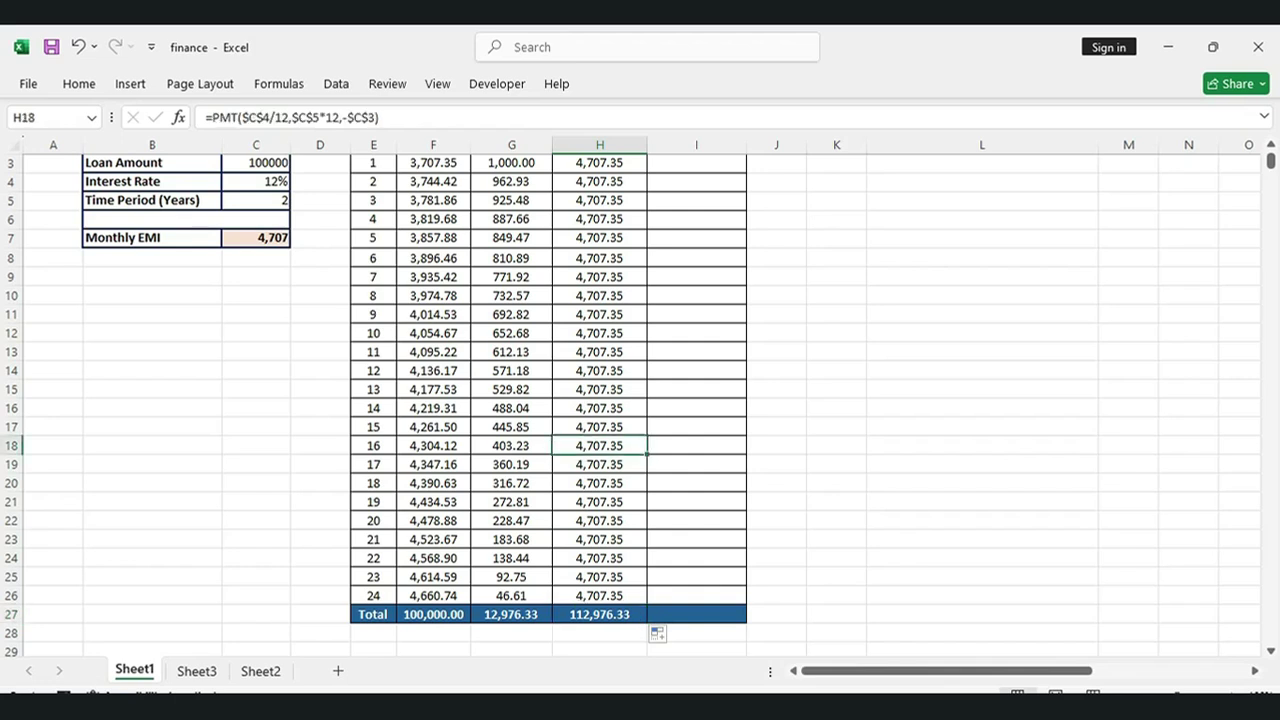
pyautogui.press('Up')
pyautogui.press('Up')
pyautogui.press('Up')
pyautogui.press('Up')
pyautogui.press('Up')
pyautogui.press('Up')
pyautogui.press('Up')
pyautogui.press('Up')
pyautogui.press('Up')
pyautogui.press('Up')
pyautogui.press('Up')
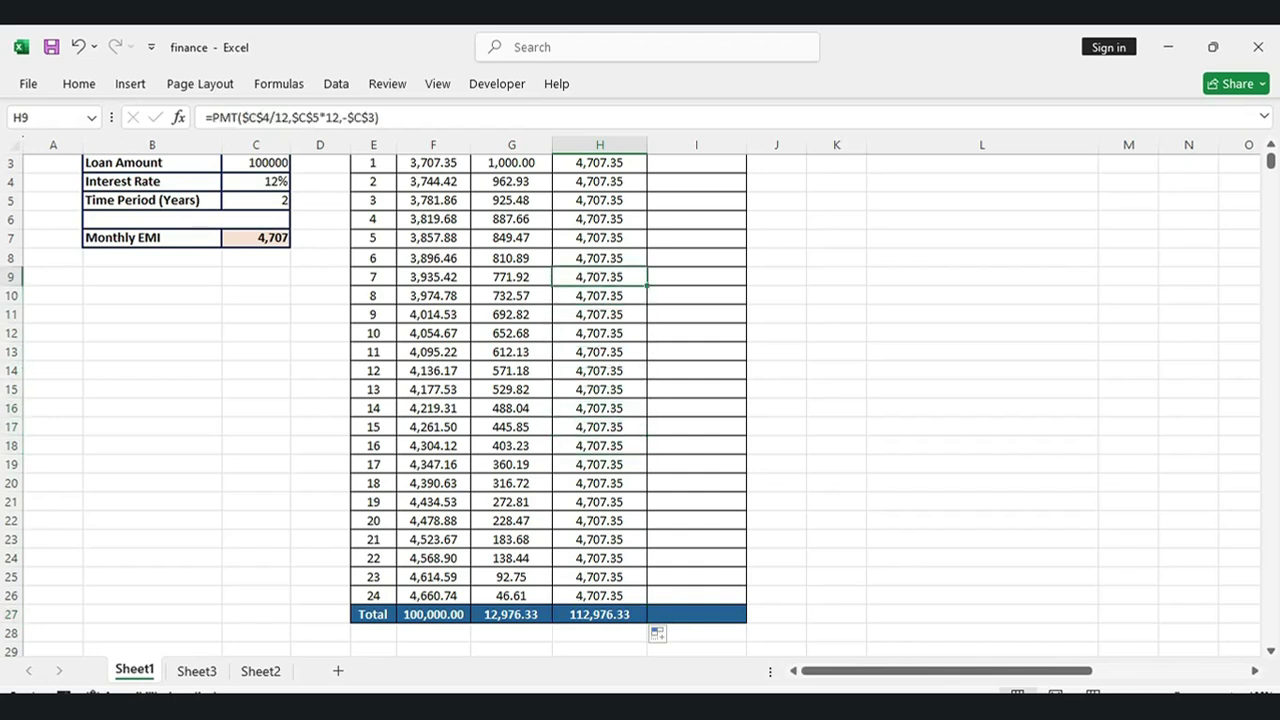
pyautogui.press('Up')
pyautogui.press('Up')
pyautogui.press('Up')
pyautogui.press('Up')
pyautogui.press('Up')
pyautogui.press('Up')
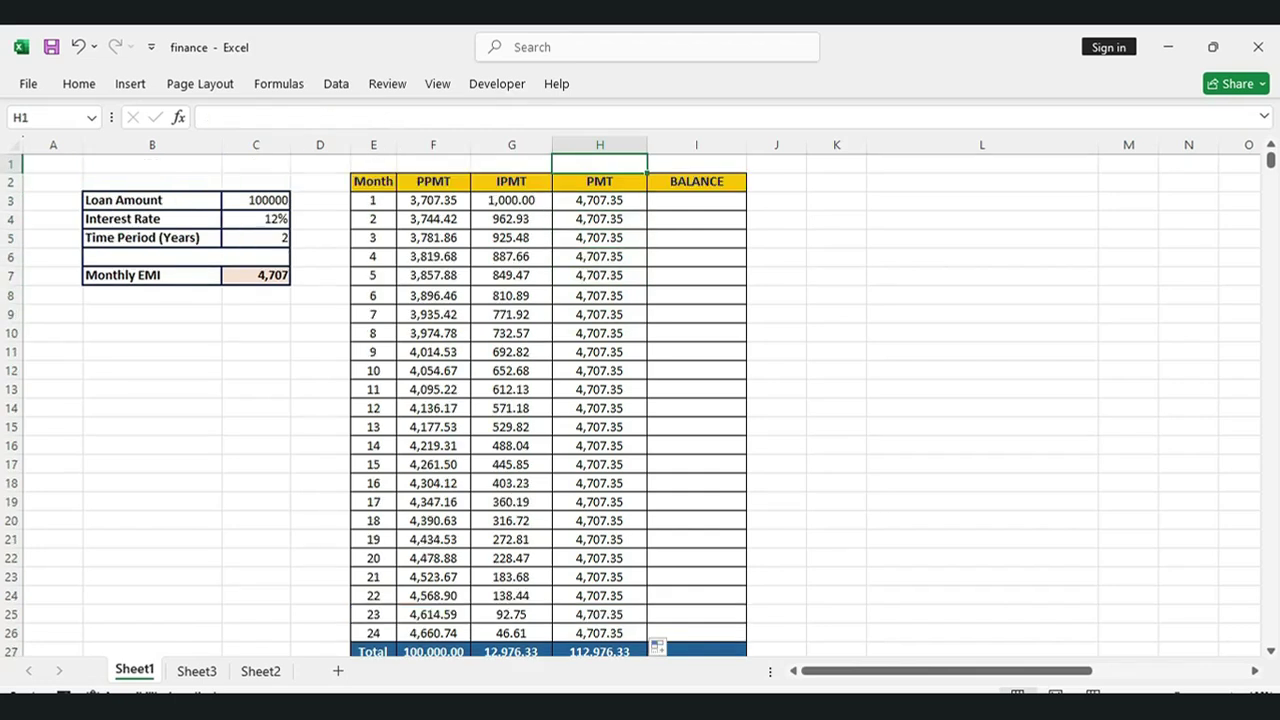
pyautogui.press('Right')
pyautogui.press('Down')
pyautogui.press('Down')
pyautogui.write('=')
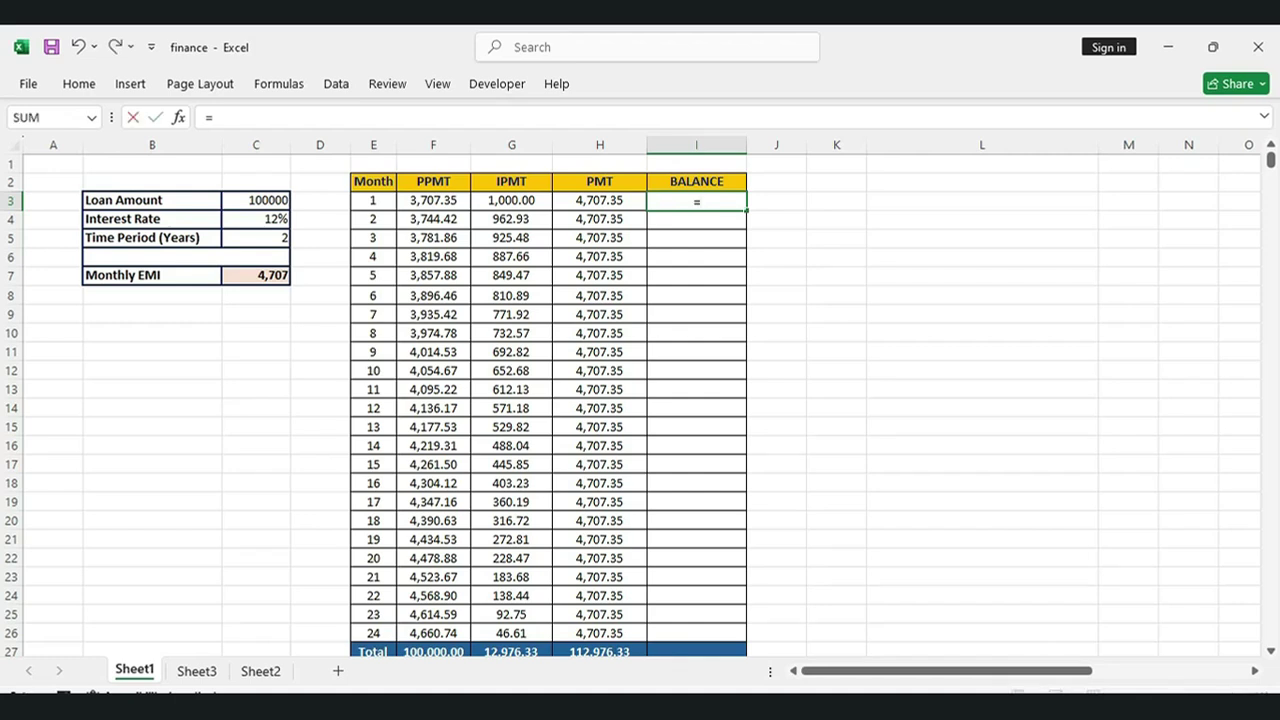
pyautogui.press('Left')
pyautogui.press('Left')
pyautogui.press('Left')
pyautogui.press('Left')
pyautogui.press('Left')
pyautogui.press('Left')
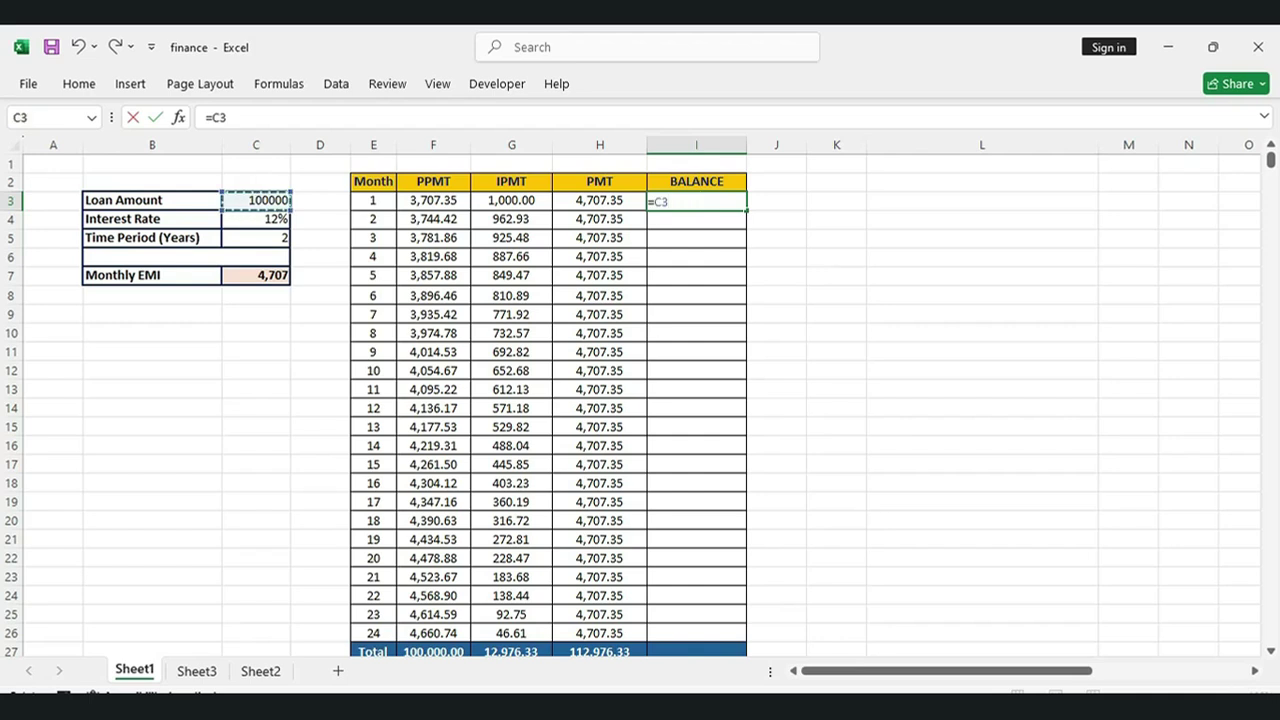
pyautogui.write('-')
pyautogui.press('Left')
pyautogui.press('Left')
pyautogui.press('Left')
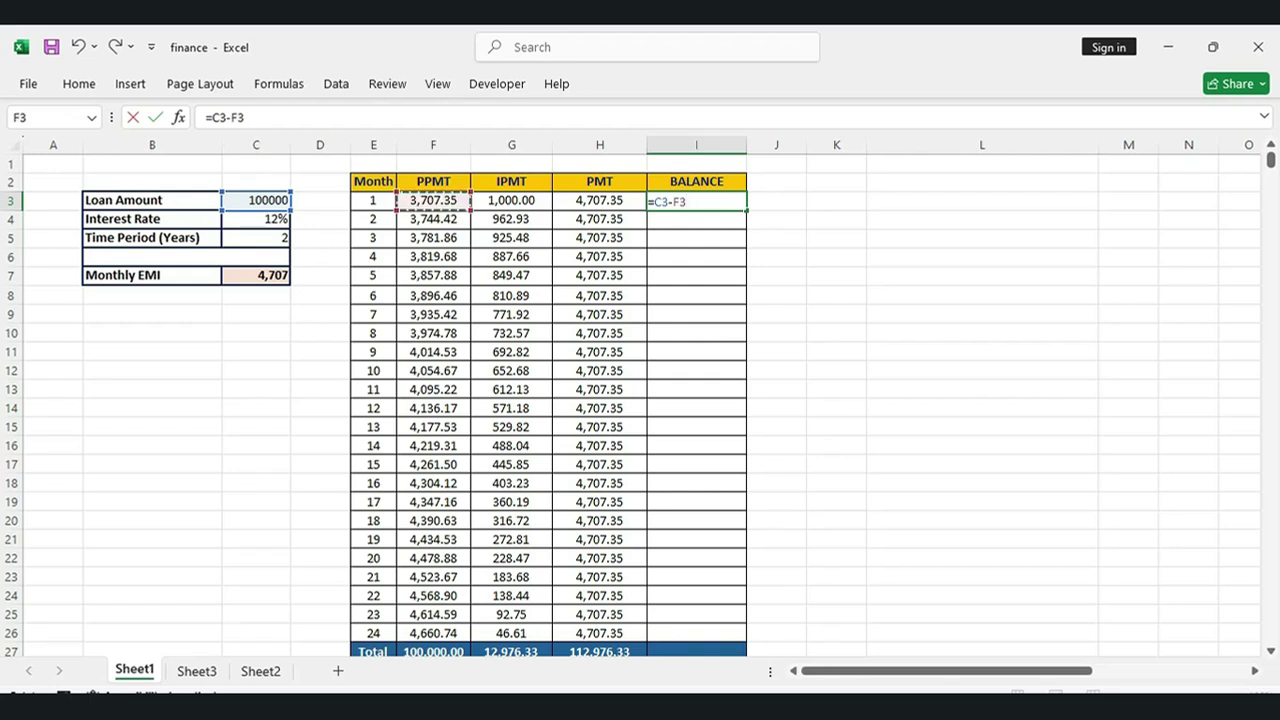
pyautogui.press('Return')
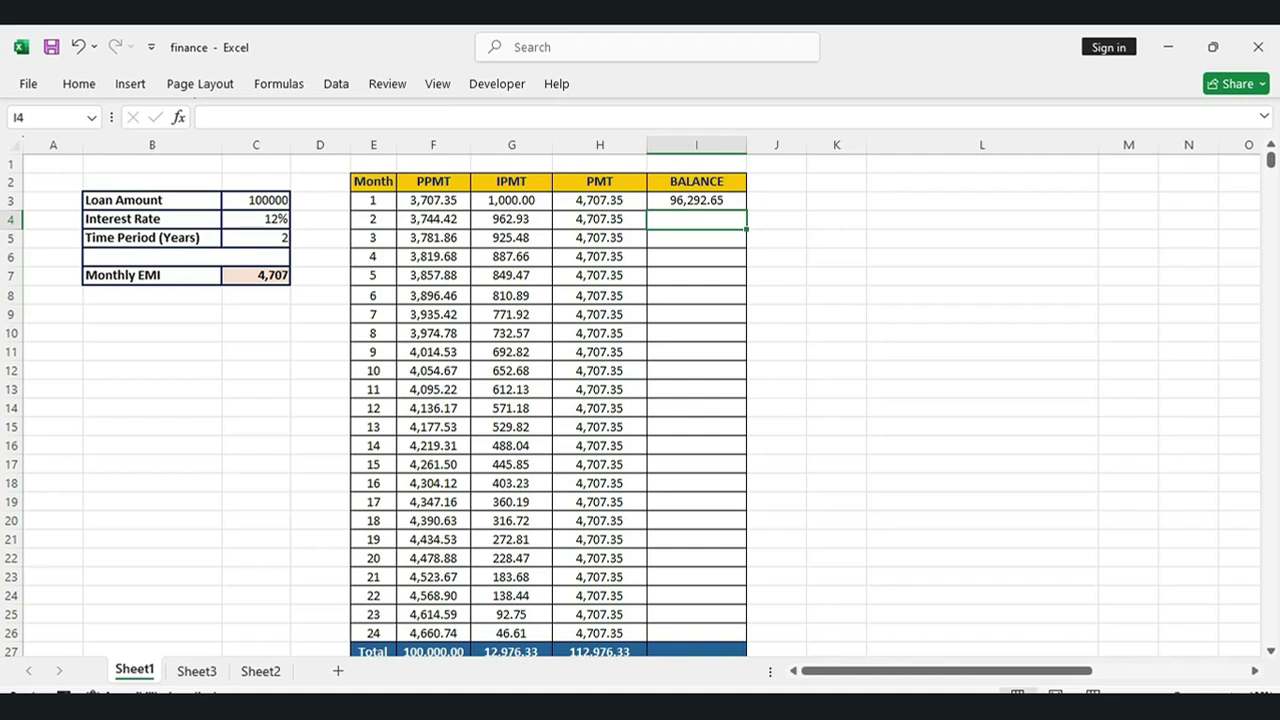
# Step: Enter the month 2 balance in I4 as the previous balance minus that month's principal, =I3-F4
pyautogui.write('=')
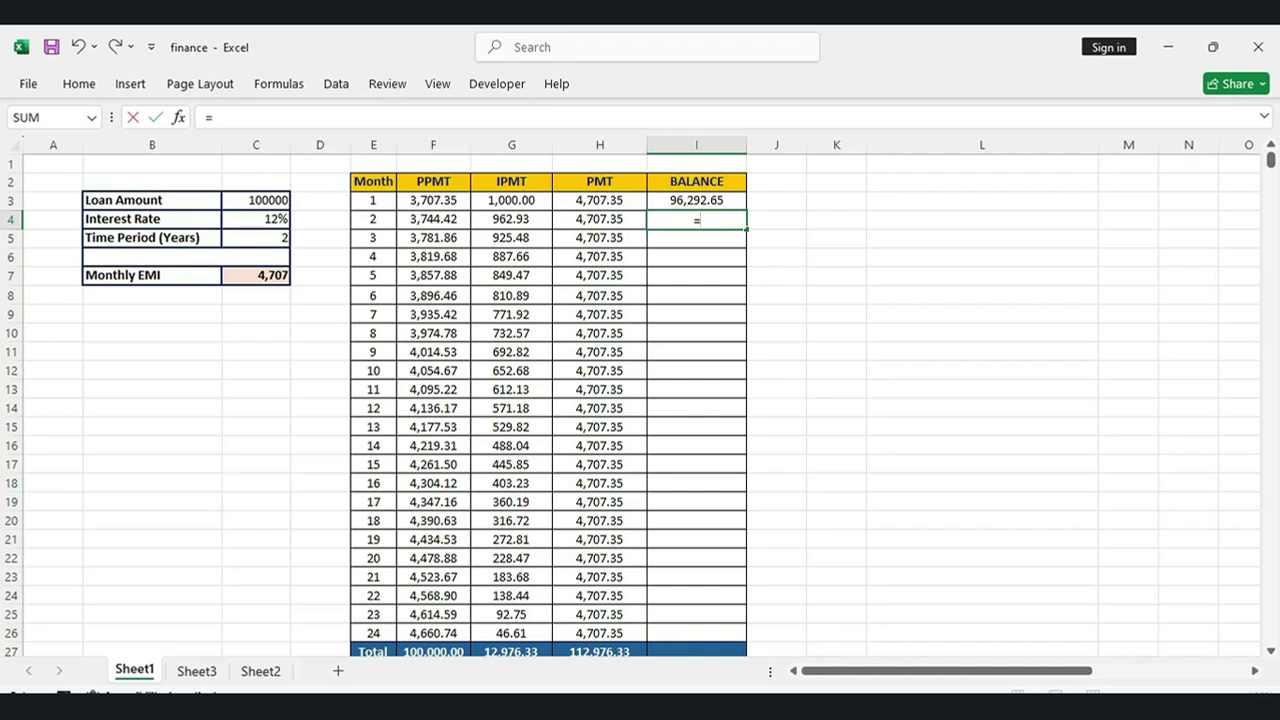
pyautogui.press('Up')
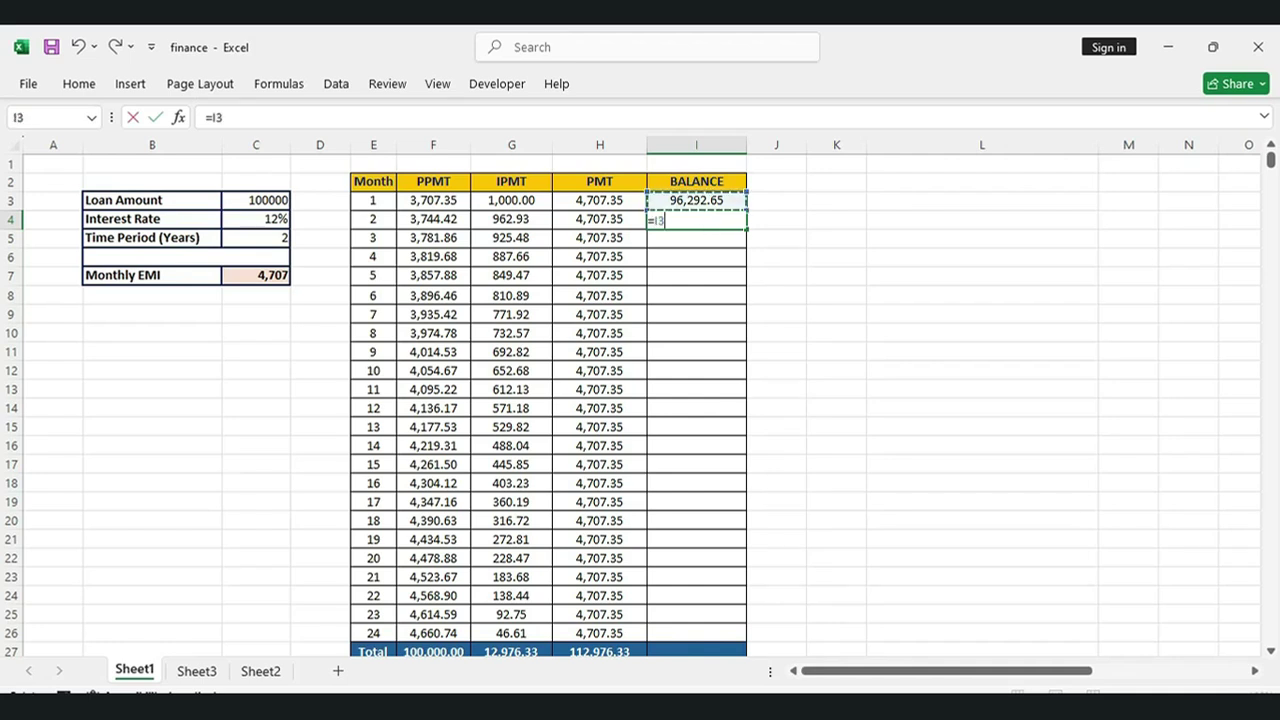
pyautogui.write('-')
pyautogui.click(433, 219)
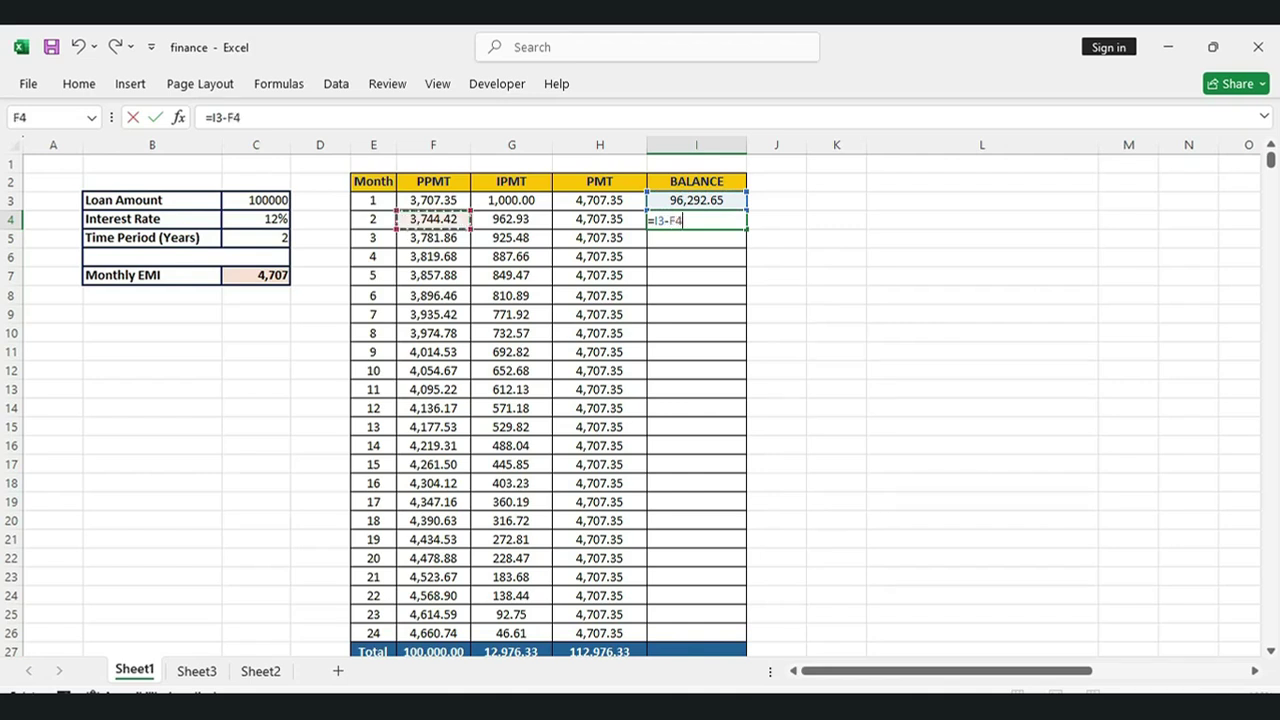
pyautogui.press('Return')
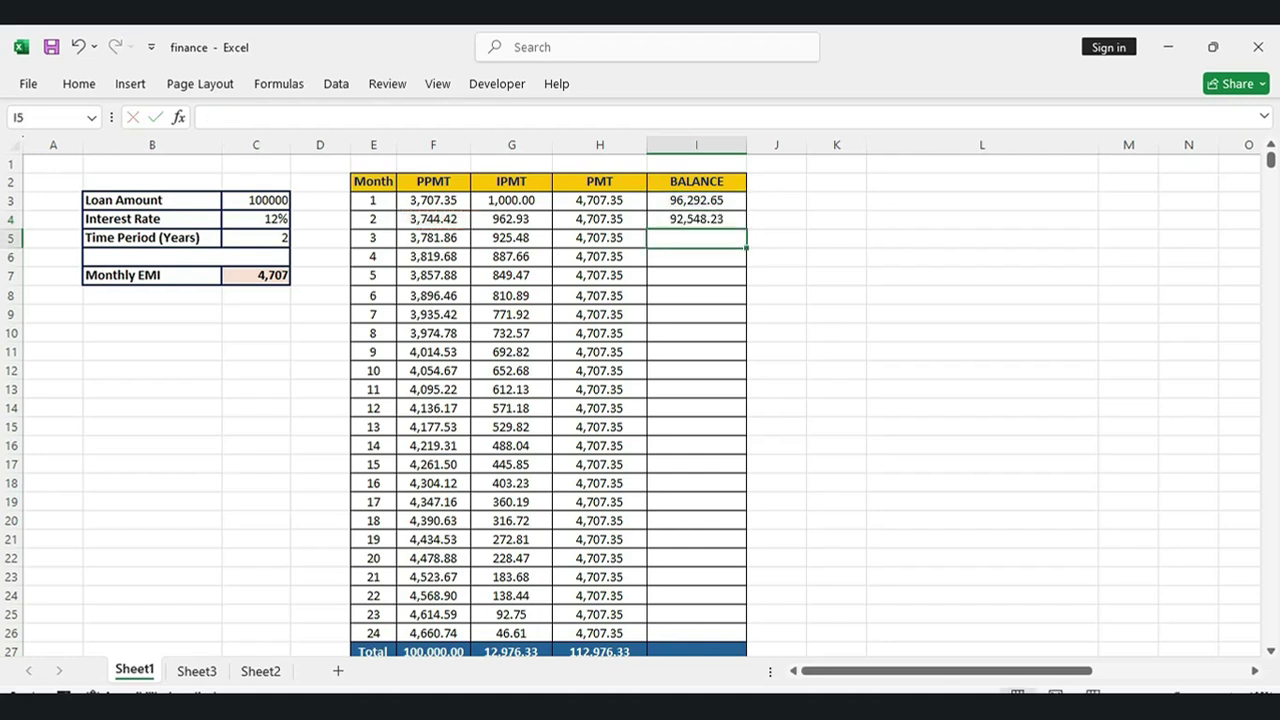
# Step: Fill the month 2 balance formula in I4 down through month 24 in row 26
pyautogui.click(697, 219)
pyautogui.moveTo(746, 228); pyautogui.dragTo(746, 640)
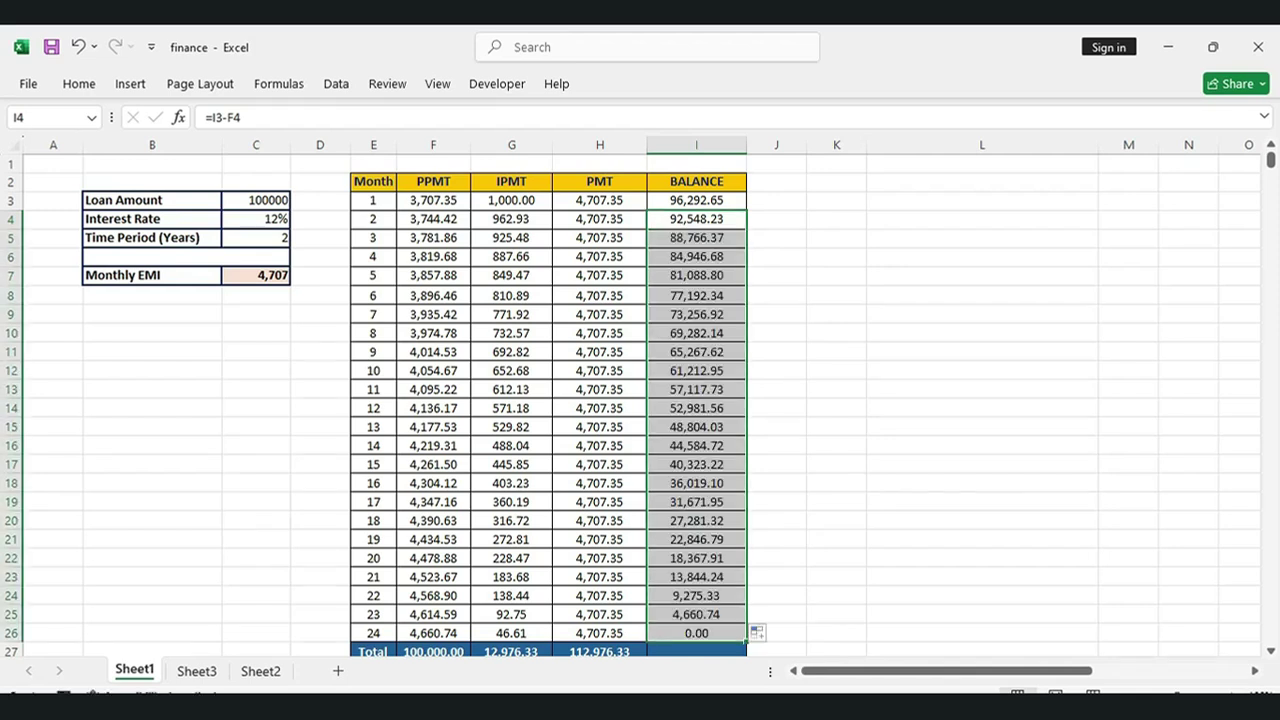
# Step: Review the balance column upward from the total row to month 12
pyautogui.click(697, 650)
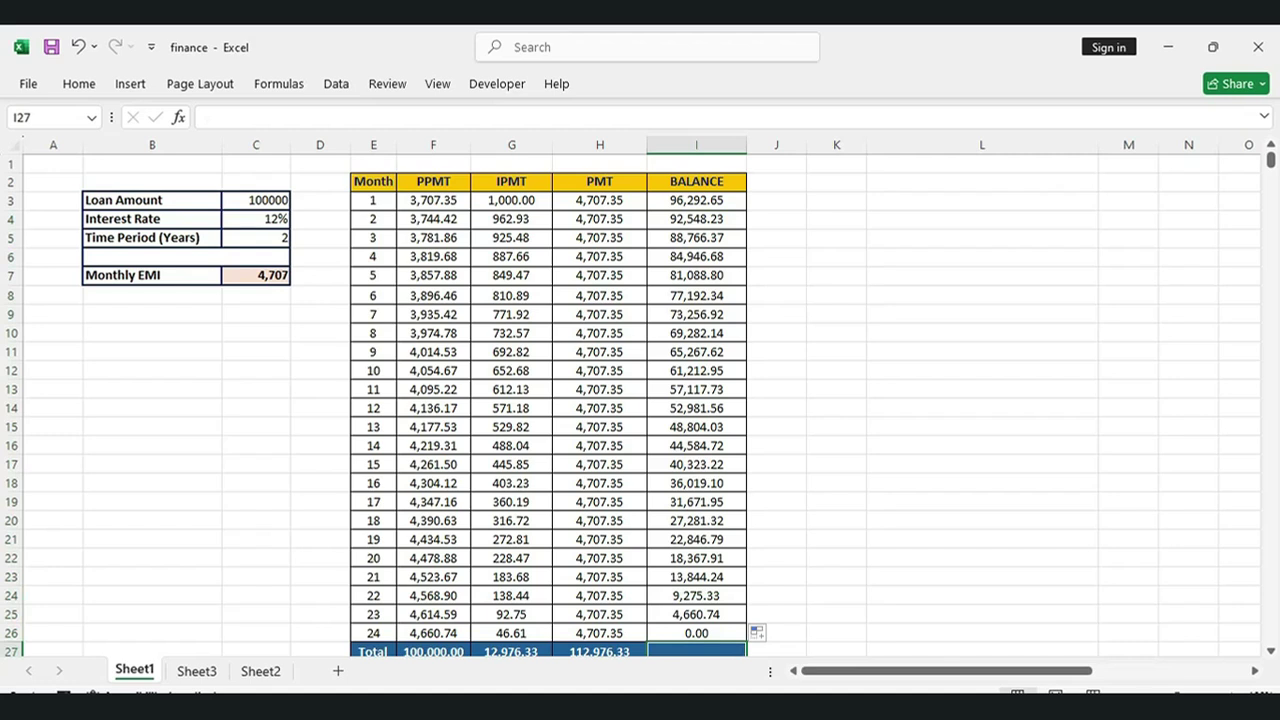
pyautogui.press('Up')
pyautogui.press('Up')
pyautogui.press('Up')
pyautogui.press('Up')
pyautogui.press('Up')
pyautogui.press('Up')
pyautogui.press('Up')
pyautogui.press('Up')
pyautogui.press('Up')
pyautogui.press('Up')
pyautogui.press('Up')
pyautogui.press('Up')
pyautogui.press('Up')
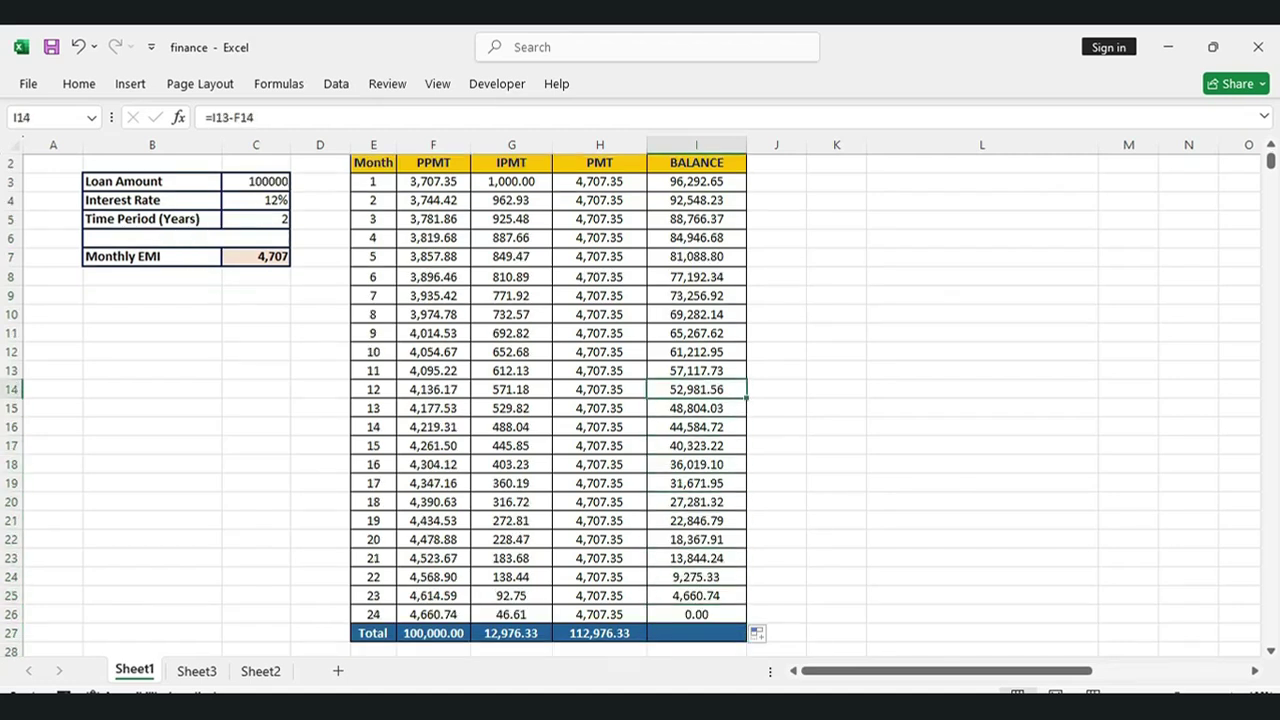
# Step: Switch to Sheet2 and look over the PV and FV tables
pyautogui.hotkey('ctrl', 'pagedown')
pyautogui.hotkey('ctrl', 'pagedown')
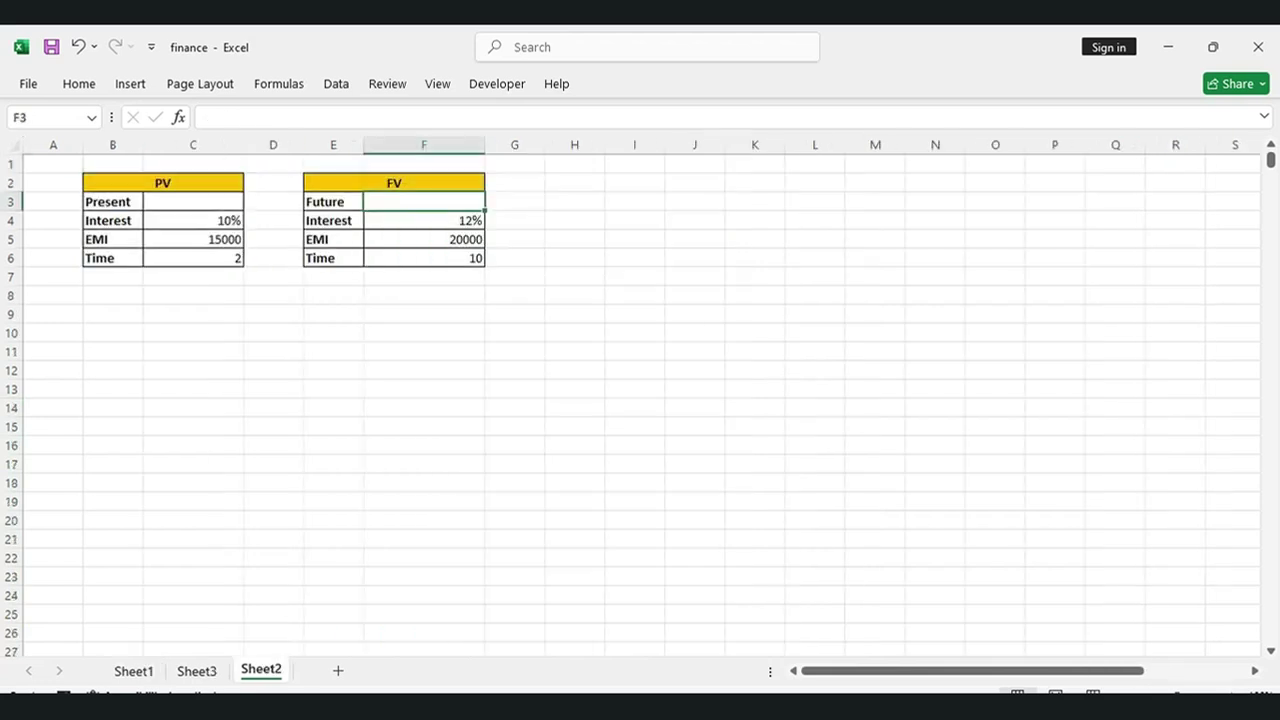
pyautogui.click(193, 332)
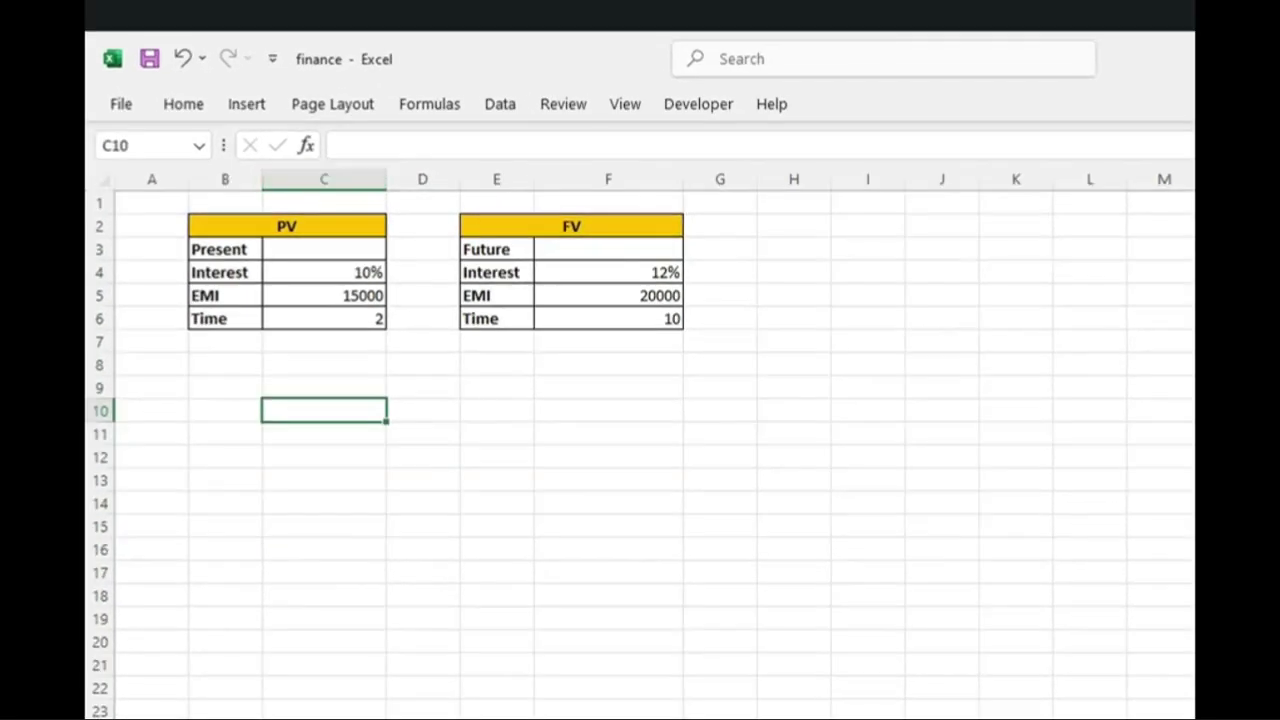
pyautogui.click(287, 226)
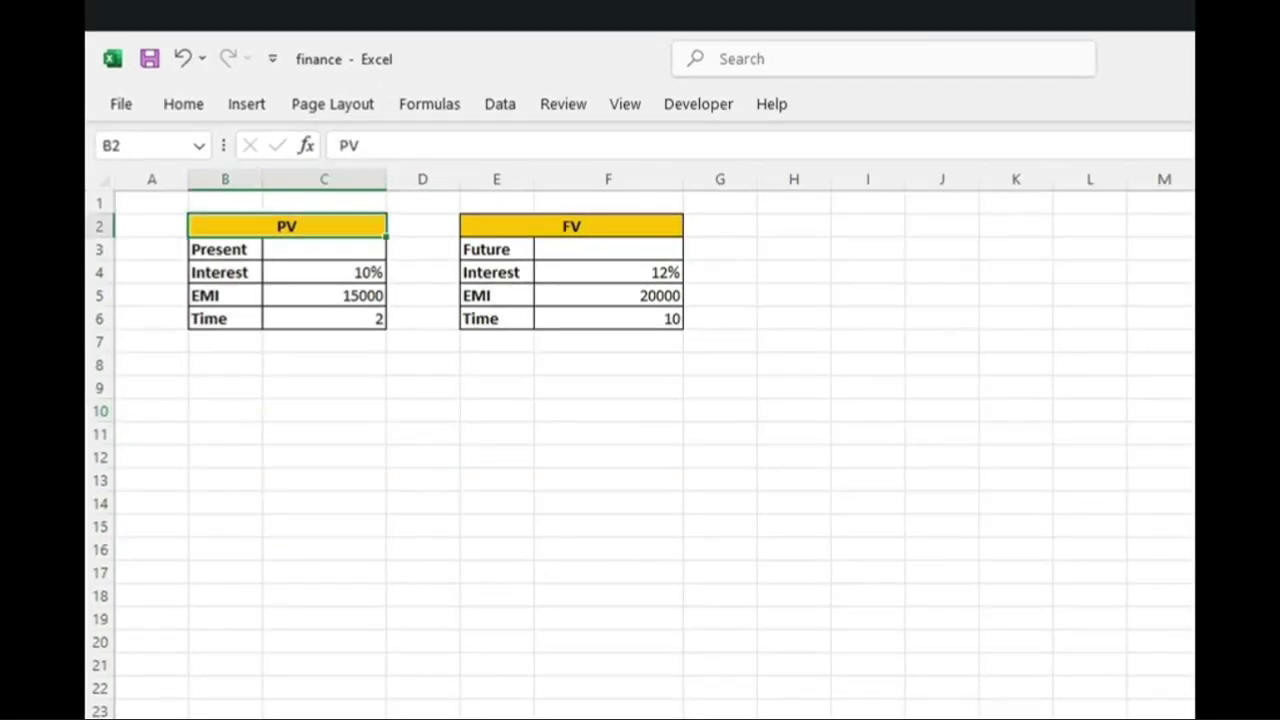
pyautogui.click(571, 226)
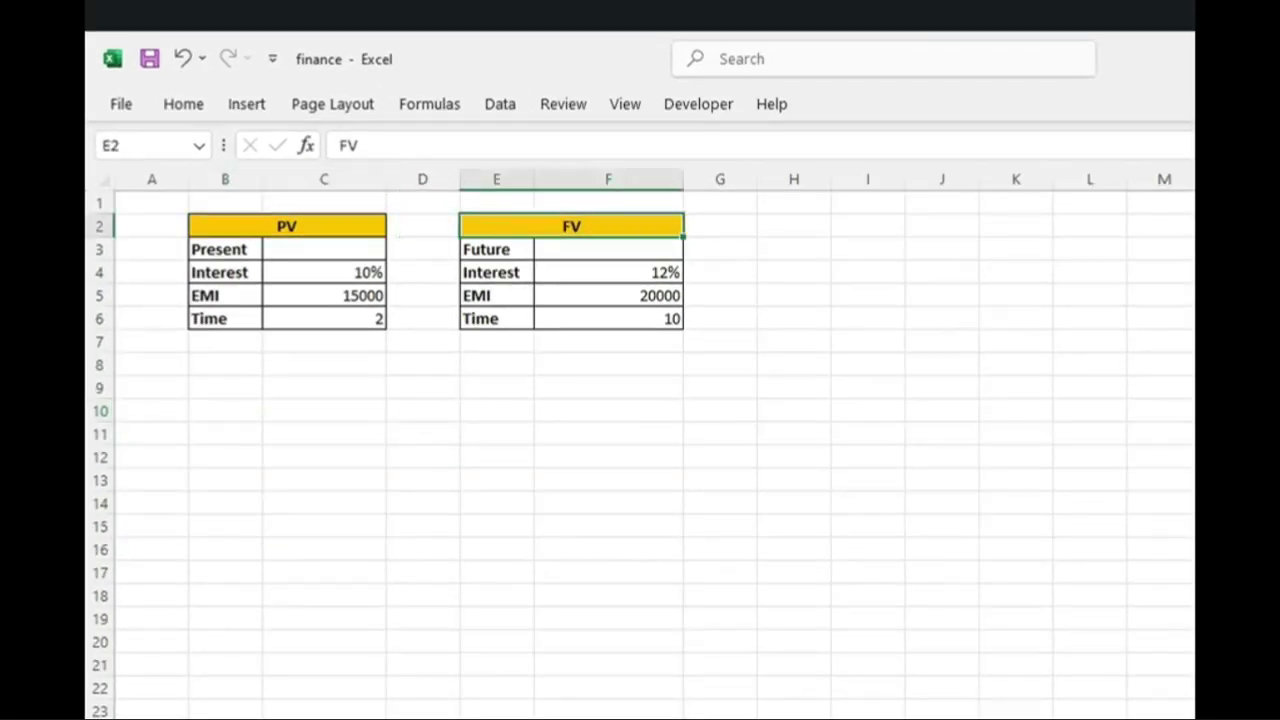
pyautogui.click(323, 387)
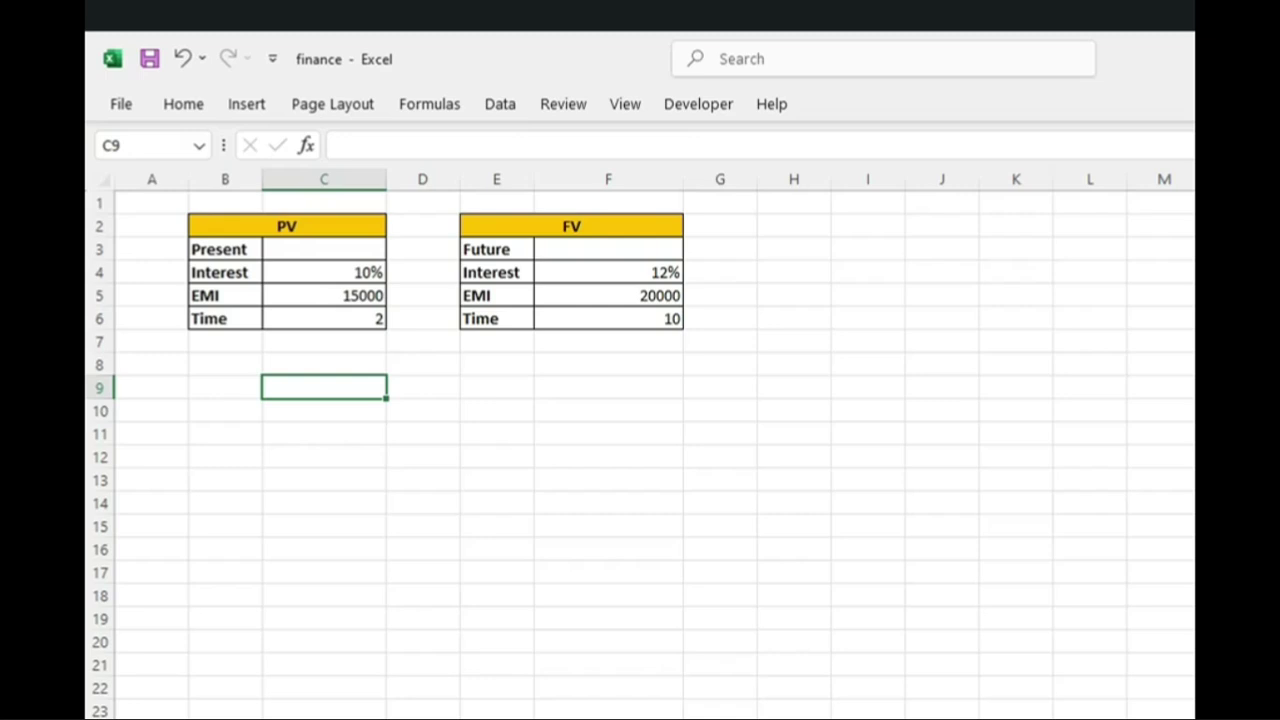
pyautogui.click(323, 272)
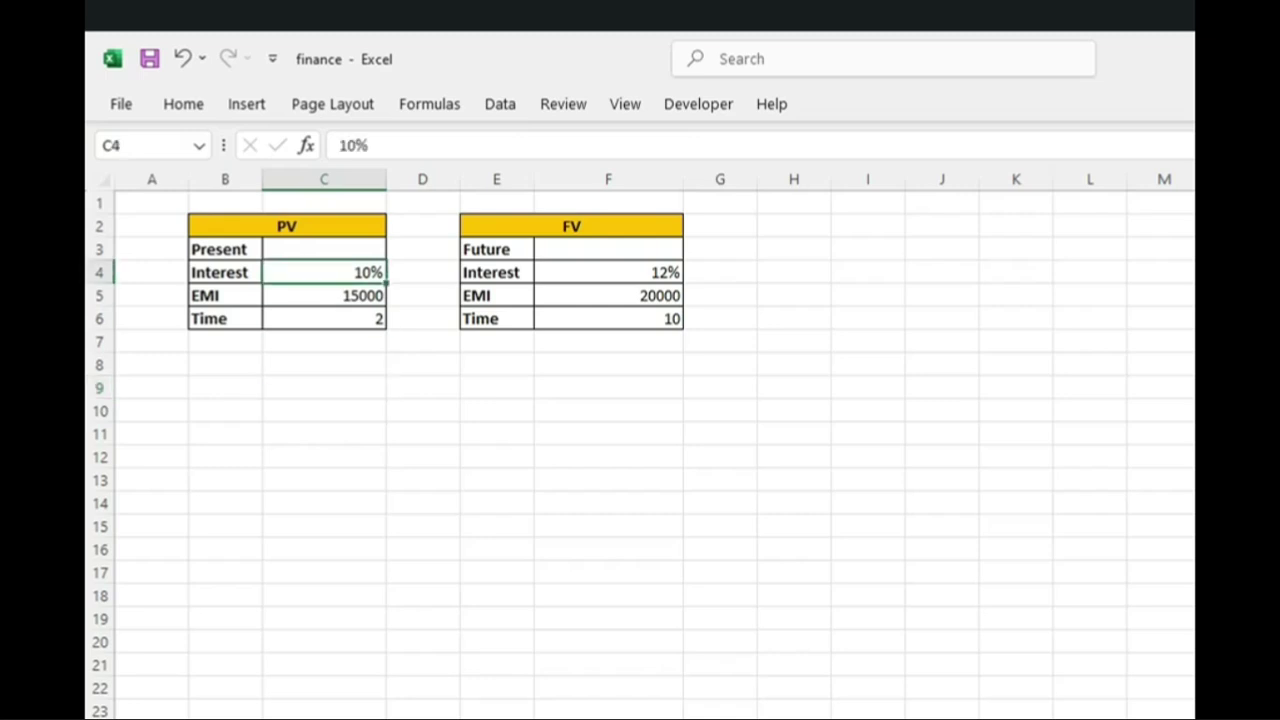
# Step: Begin a PV formula in the Present cell C3 with the monthly rate C4/12 as its first argument
pyautogui.click(323, 249)
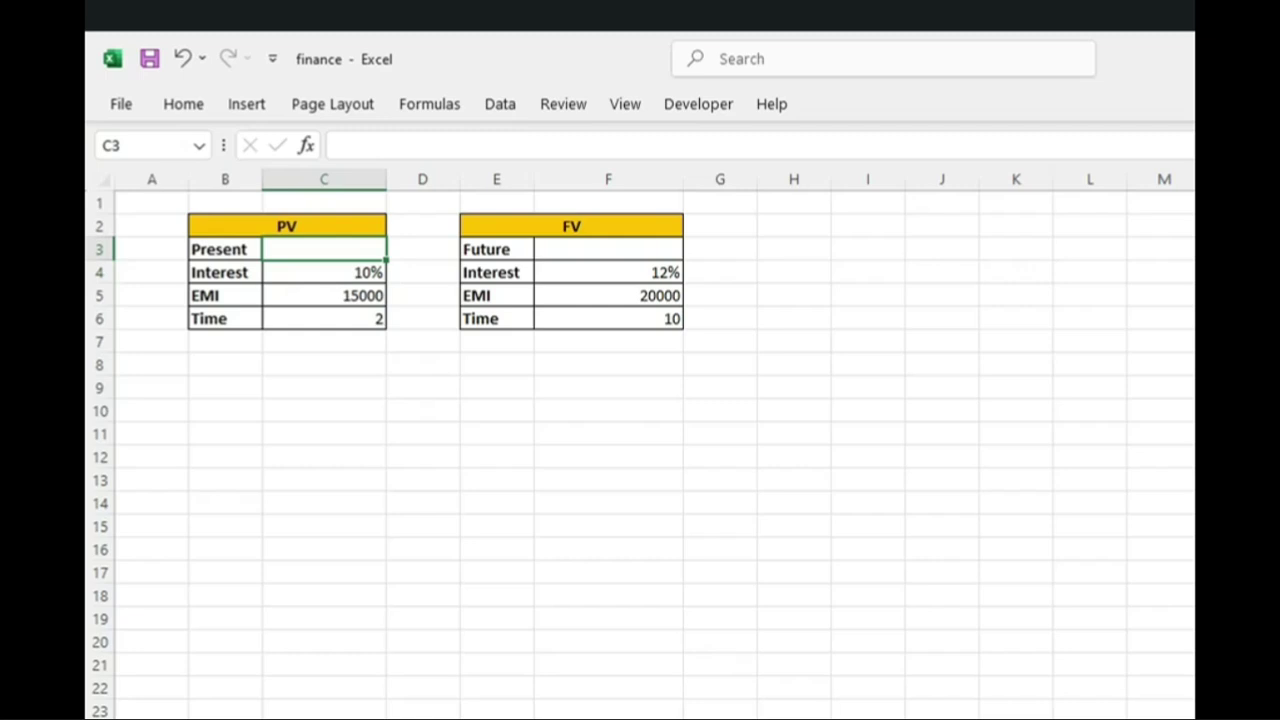
pyautogui.write('=')
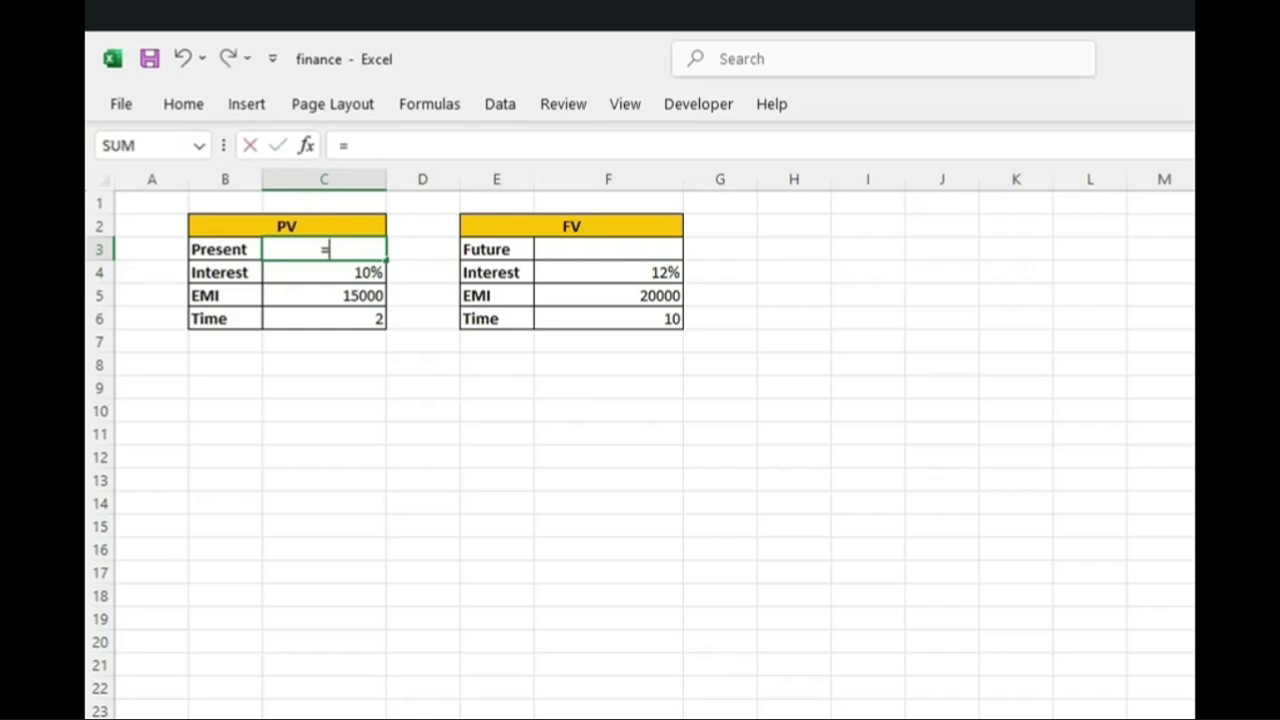
pyautogui.write('pv')
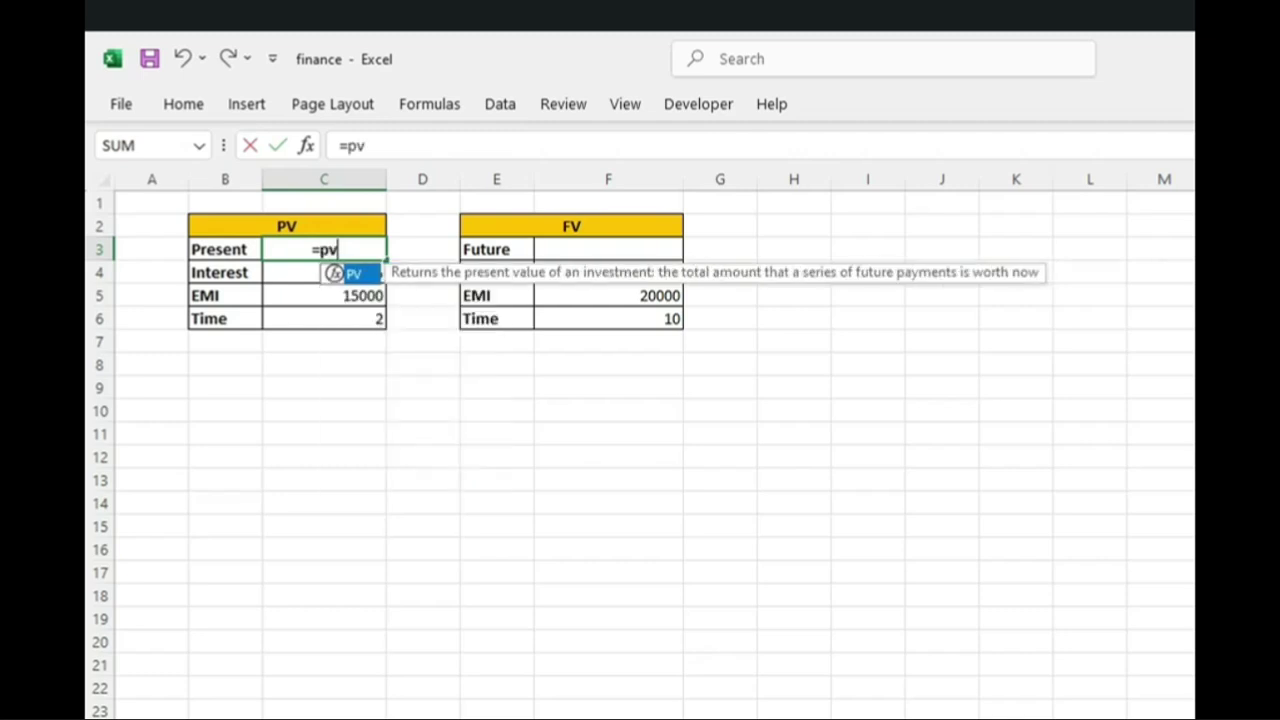
pyautogui.write('(')
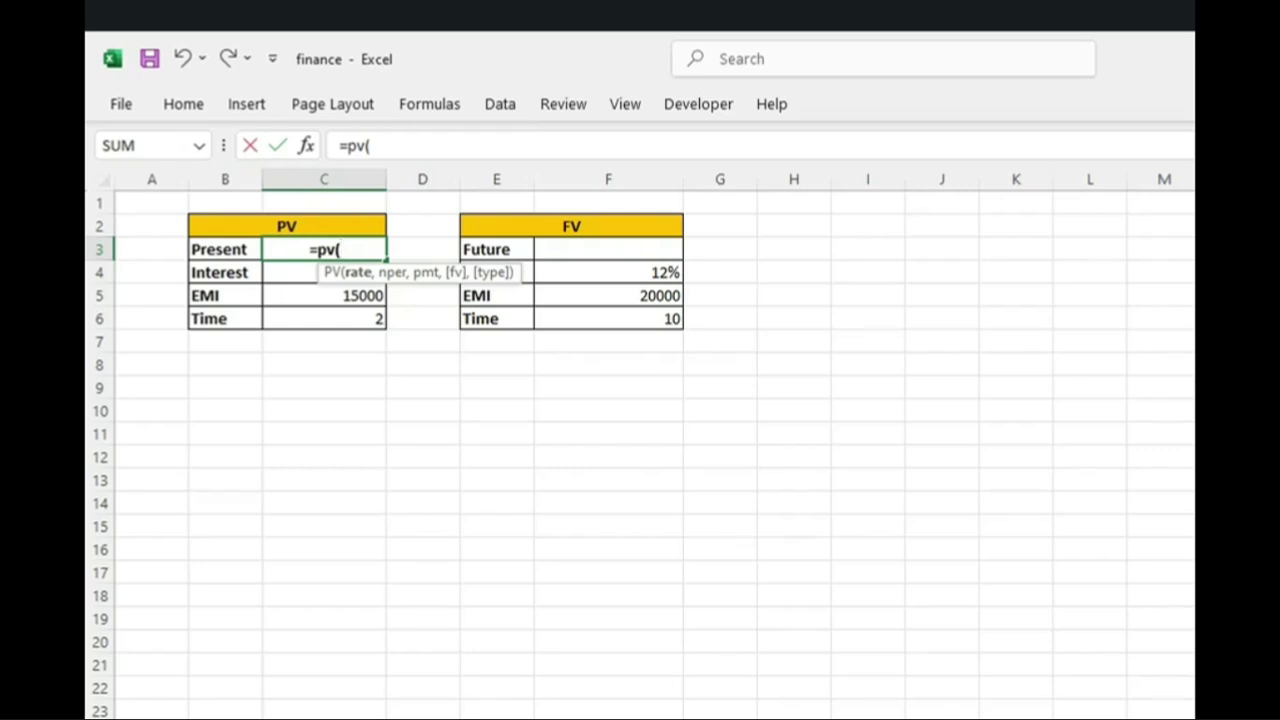
pyautogui.click(291, 273)
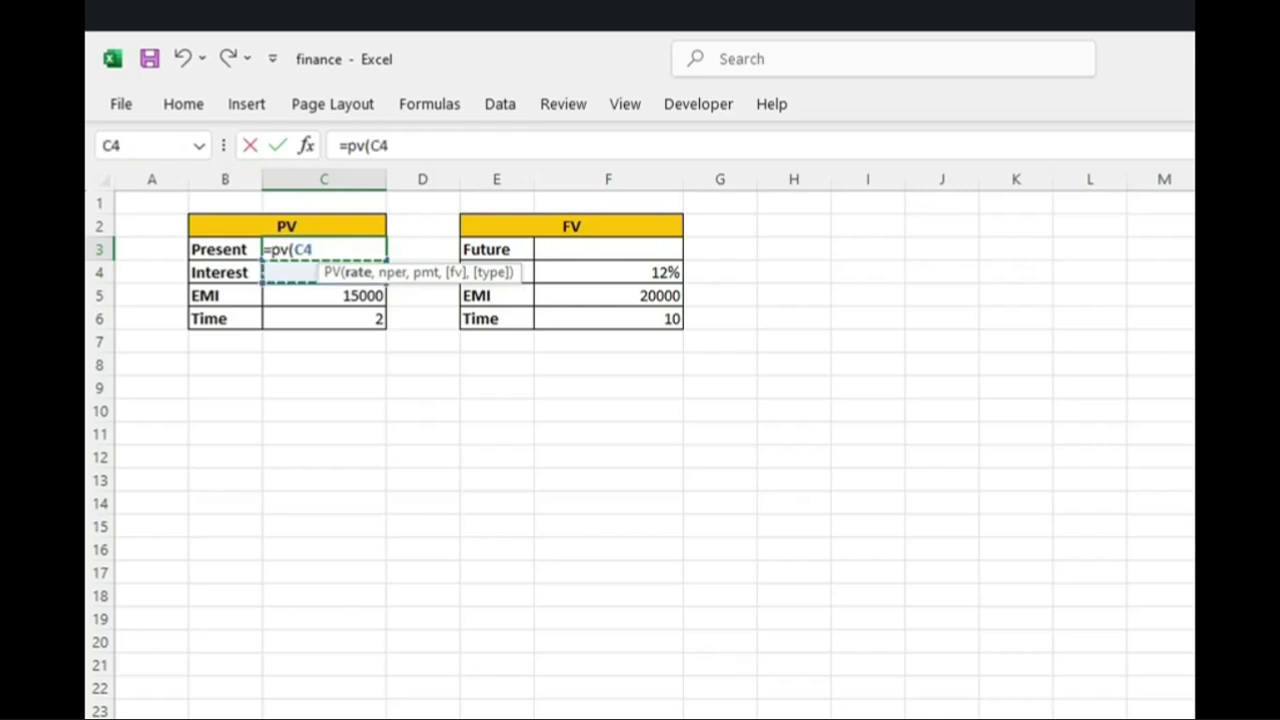
pyautogui.write('/')
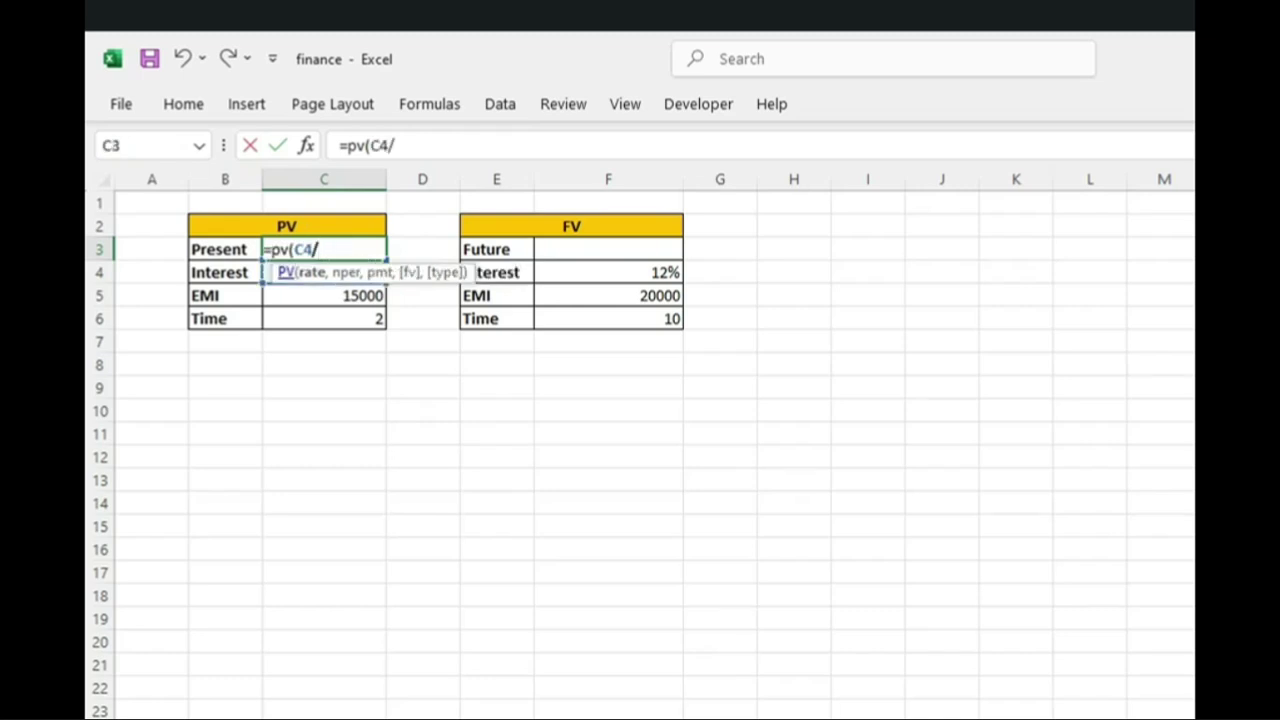
pyautogui.write('12,')
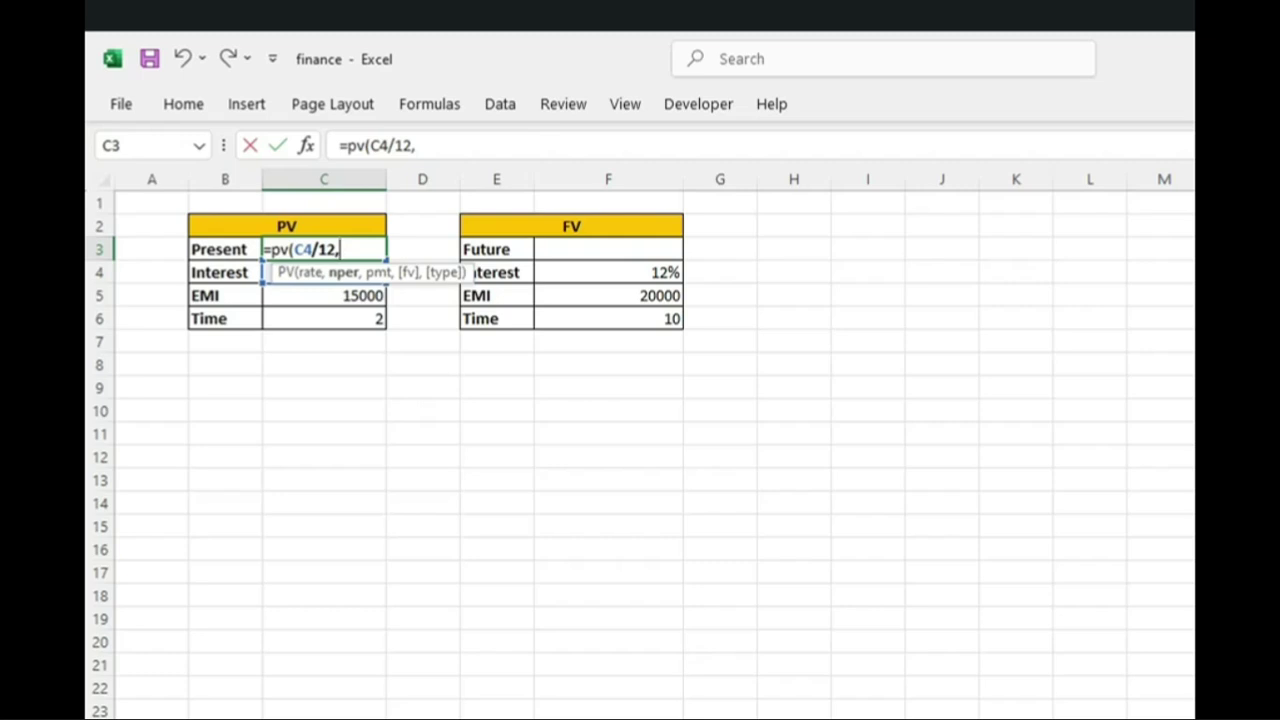
# Step: Complete the PV formula with C6*12 as the number of periods and the negative EMI -C5 as the payment
pyautogui.click(324, 319)
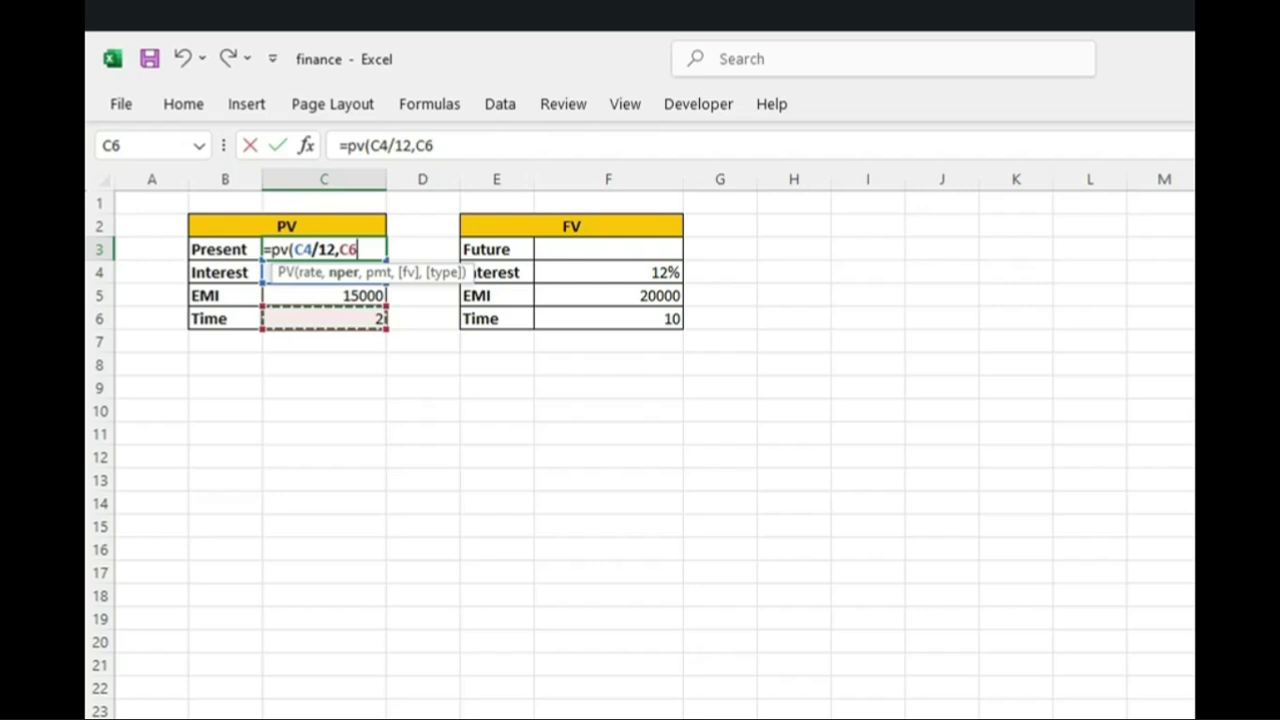
pyautogui.write('*')
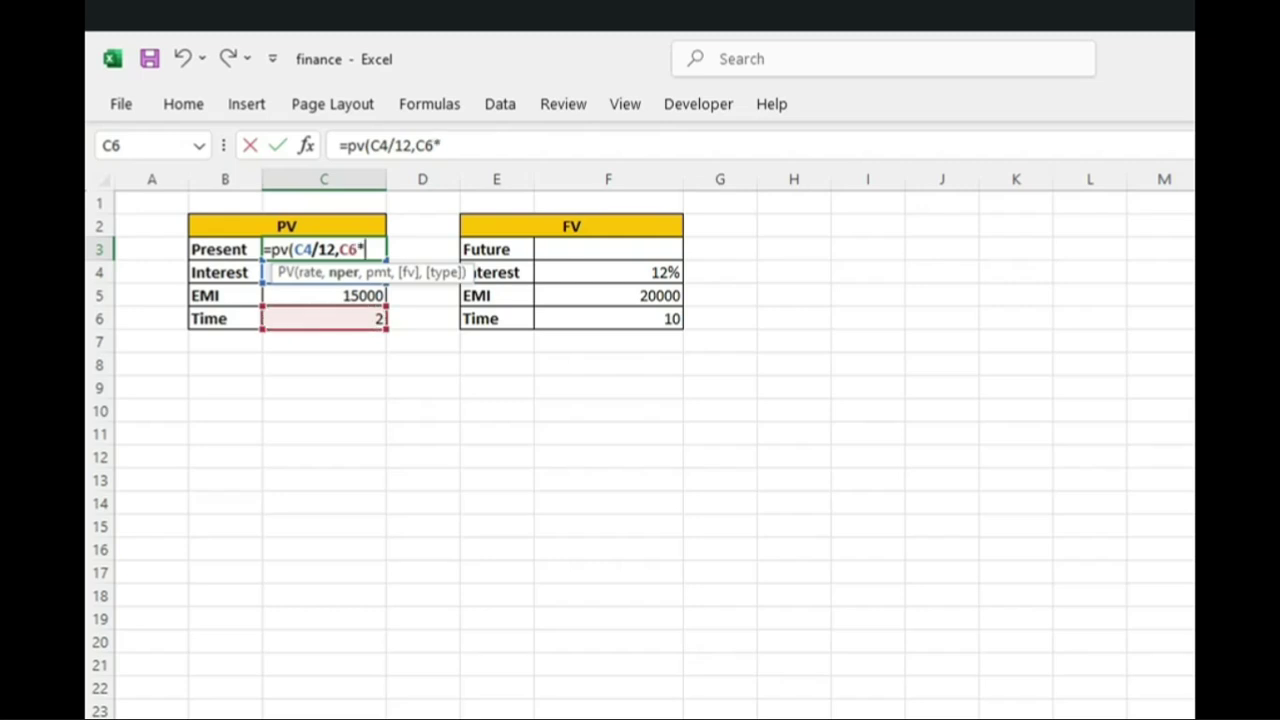
pyautogui.write('12,')
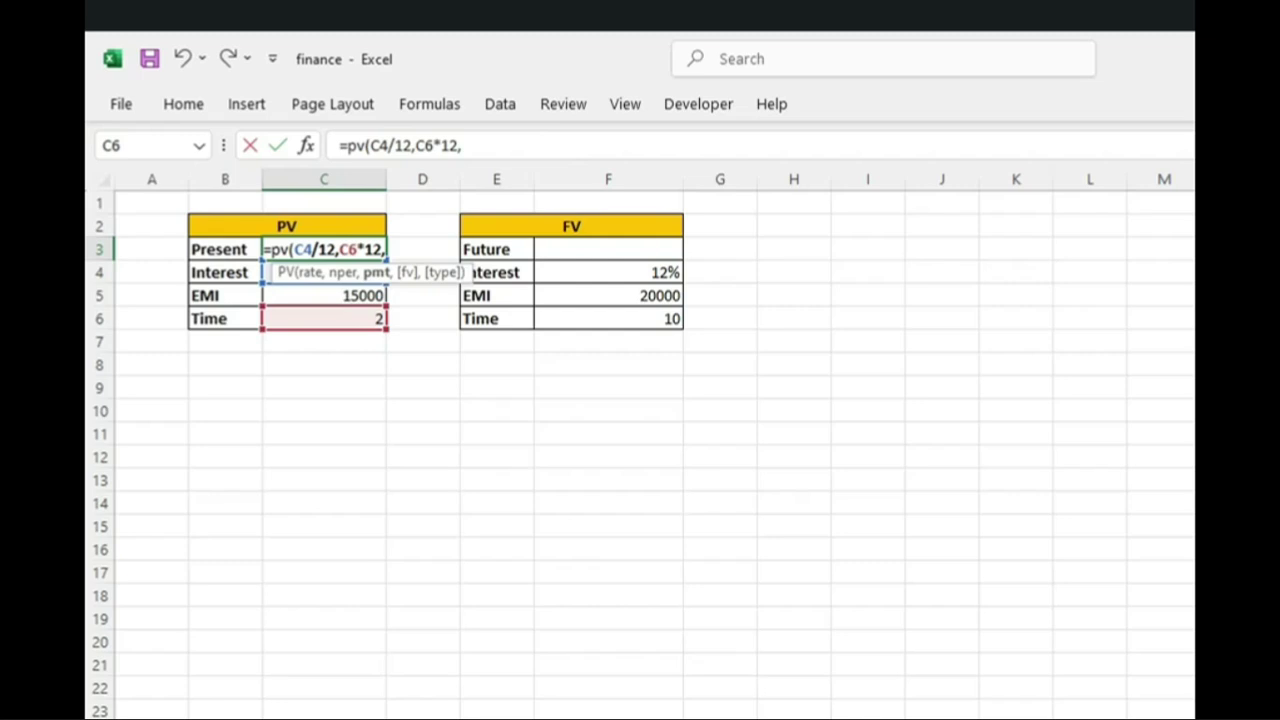
pyautogui.click(324, 296)
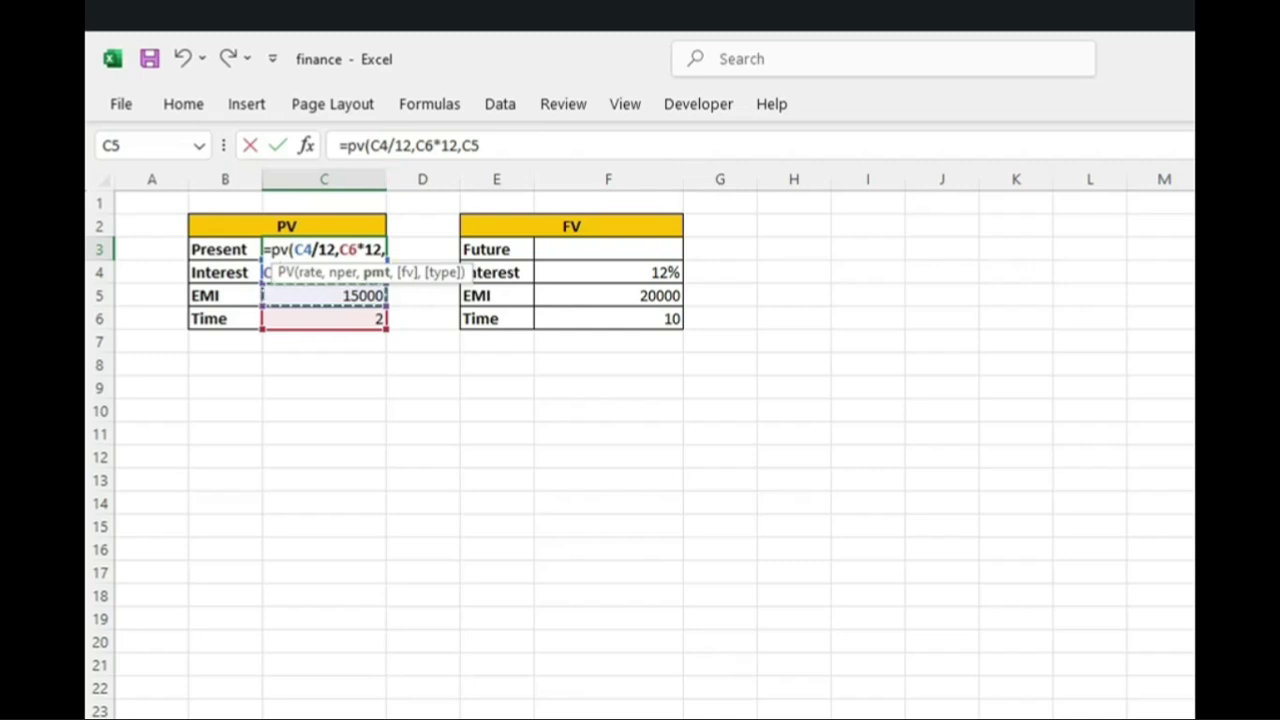
pyautogui.click(461, 145)
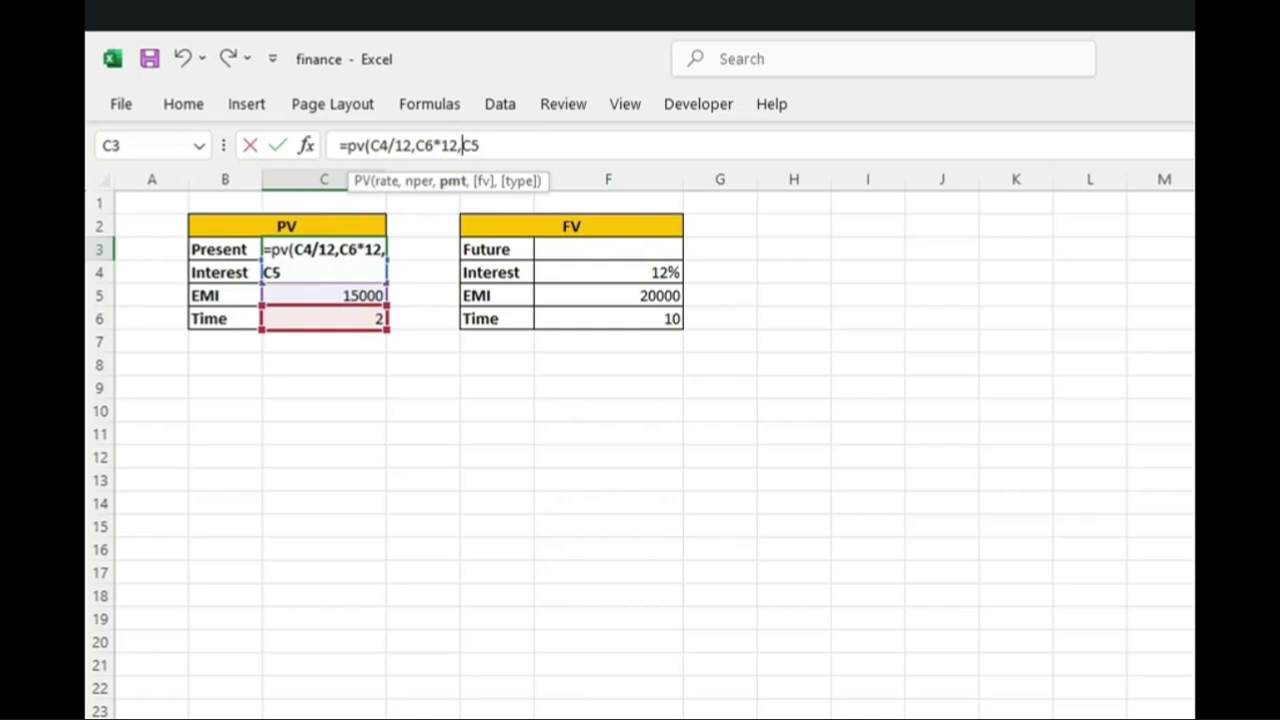
pyautogui.write('-')
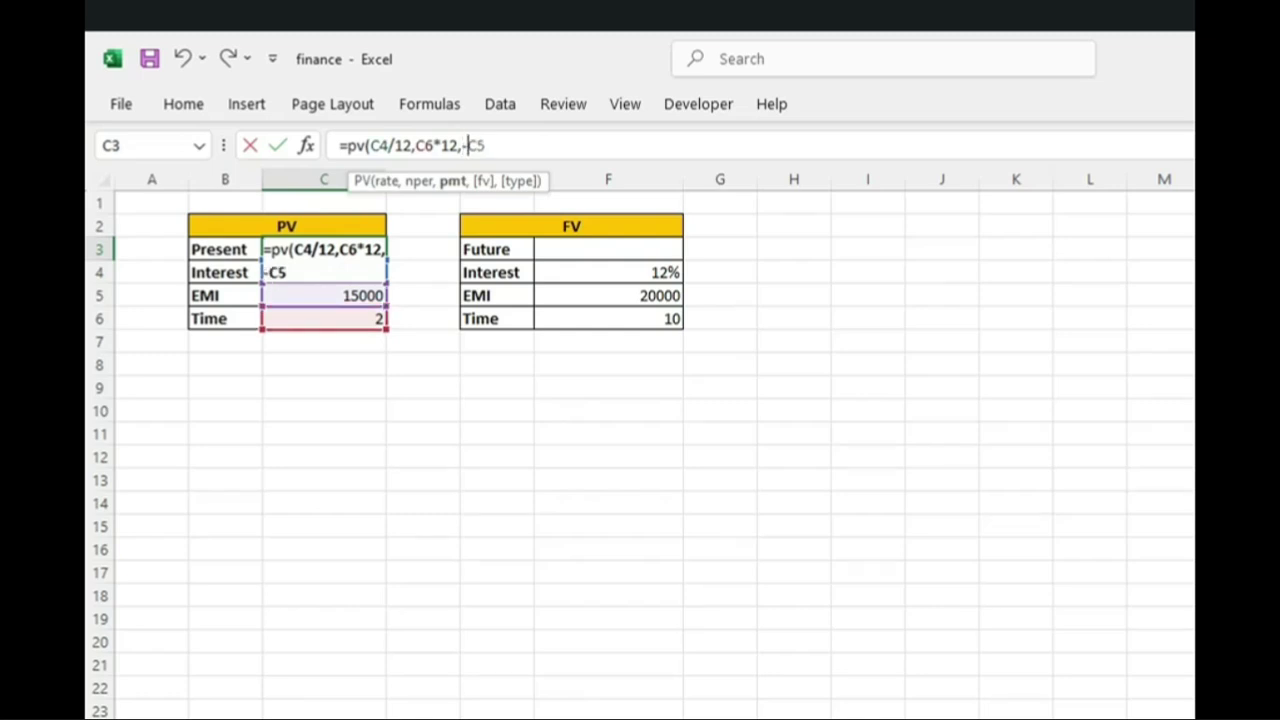
pyautogui.click(486, 146)
pyautogui.press('Return')
pyautogui.click(323, 364)
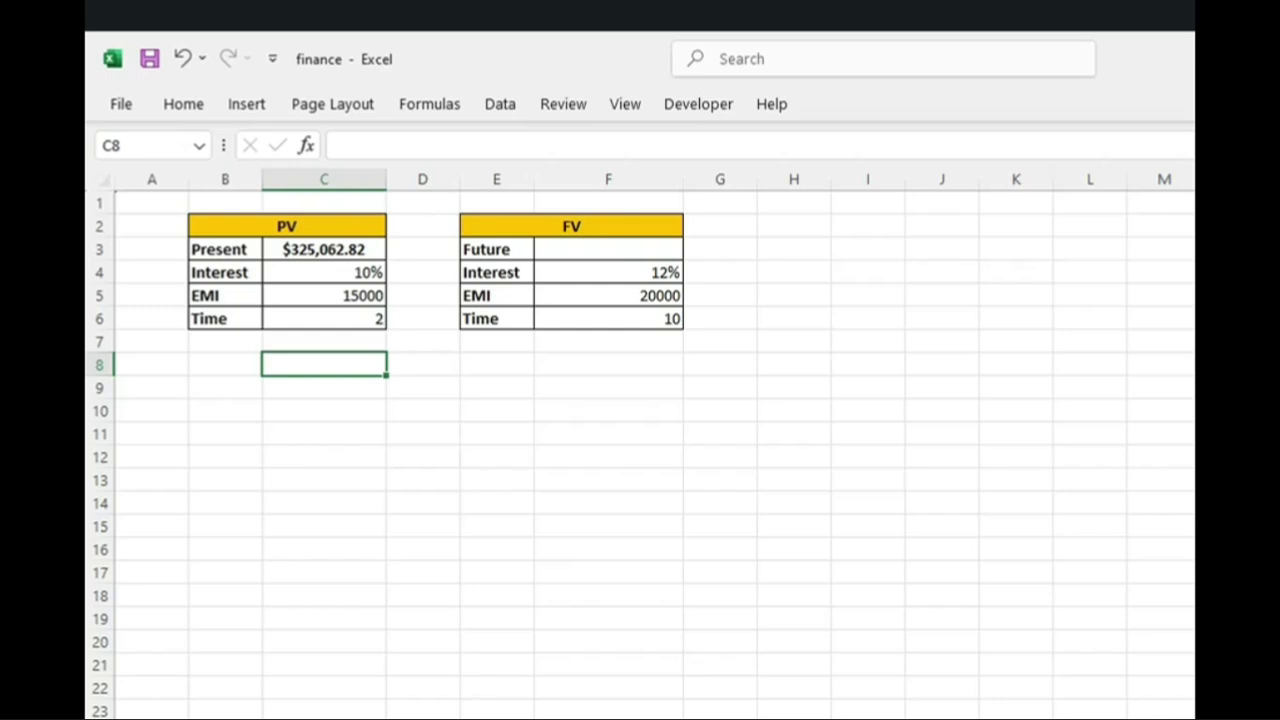
pyautogui.click(324, 296)
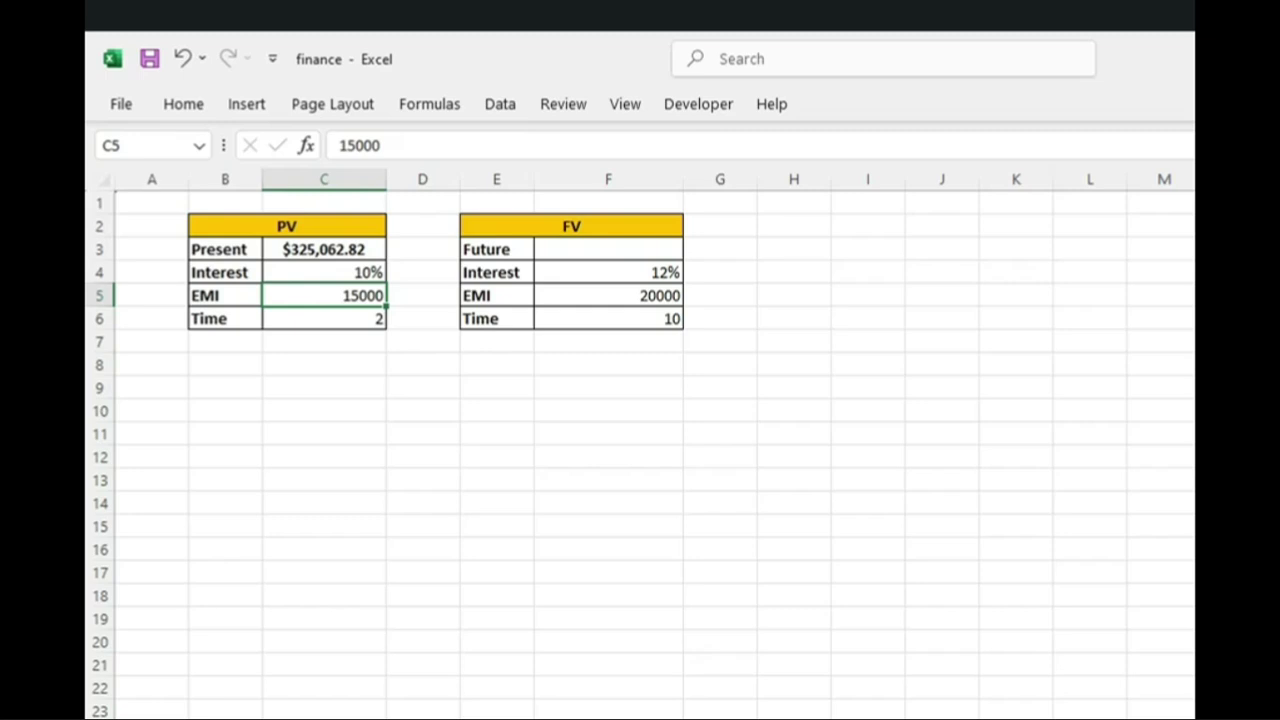
pyautogui.click(324, 388)
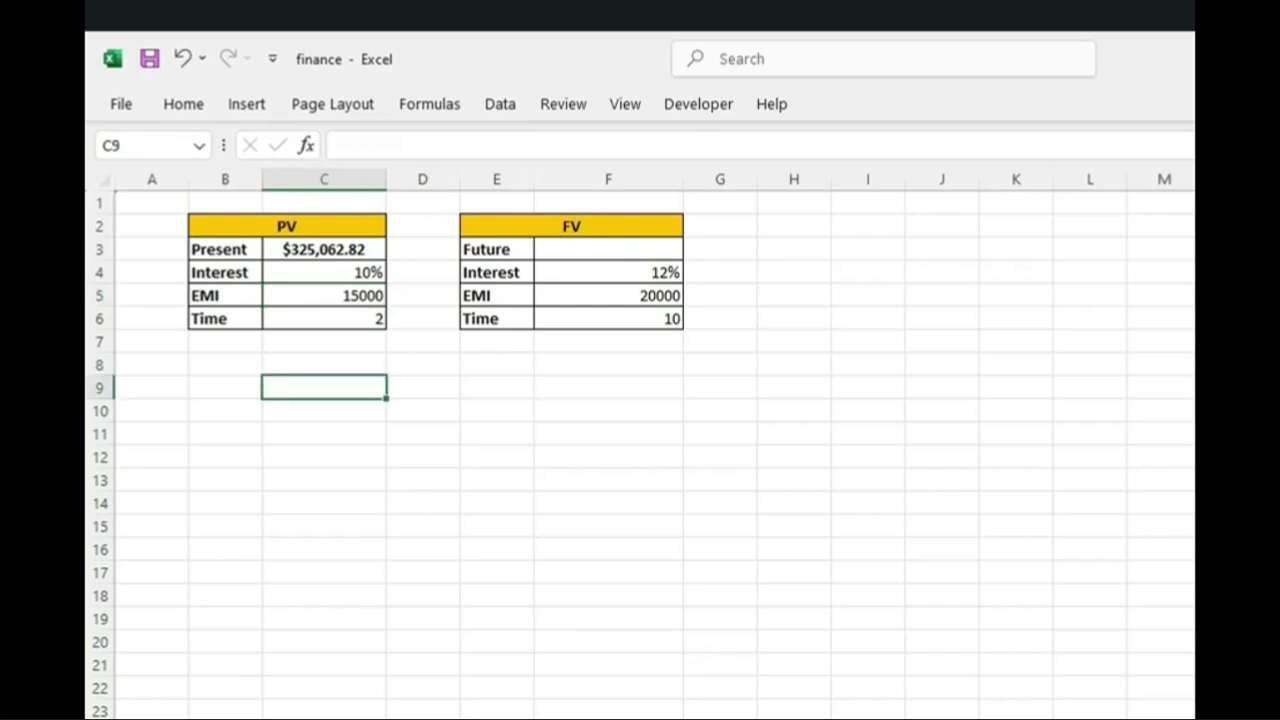
# Step: Begin an FV formula in the Future cell F3 with the monthly rate F4/12 as its first argument
pyautogui.click(608, 249)
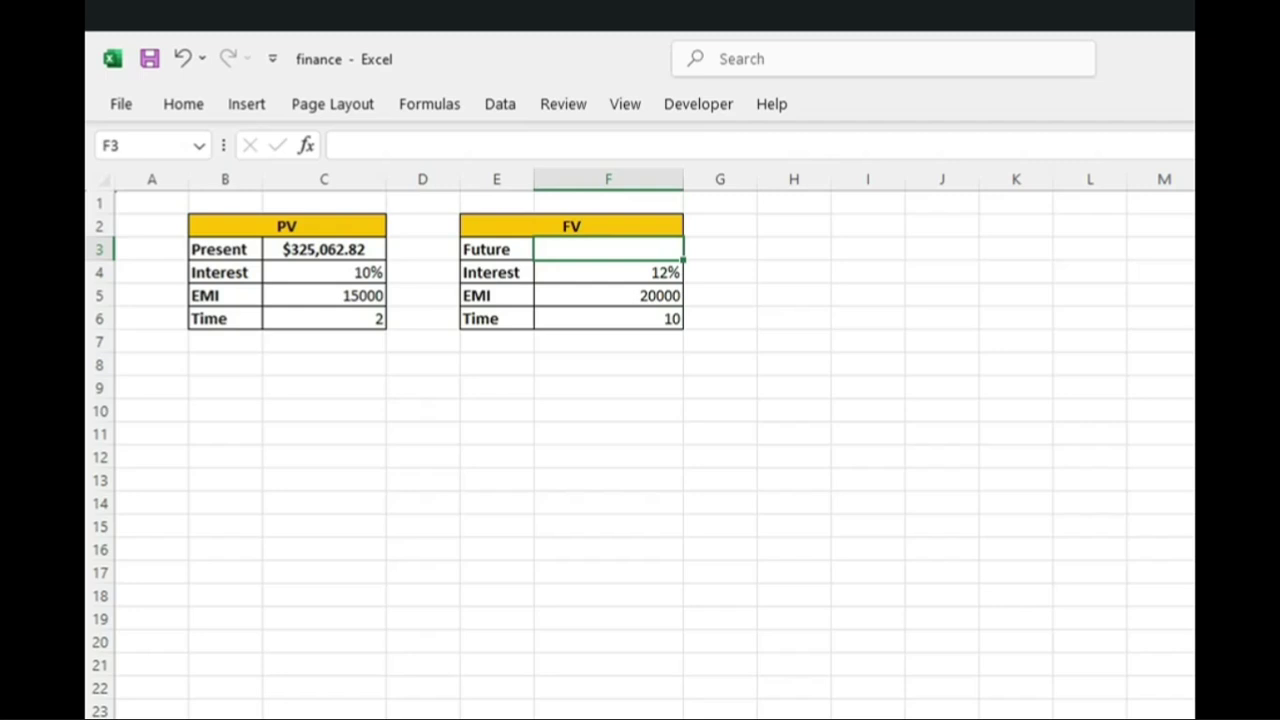
pyautogui.click(608, 296)
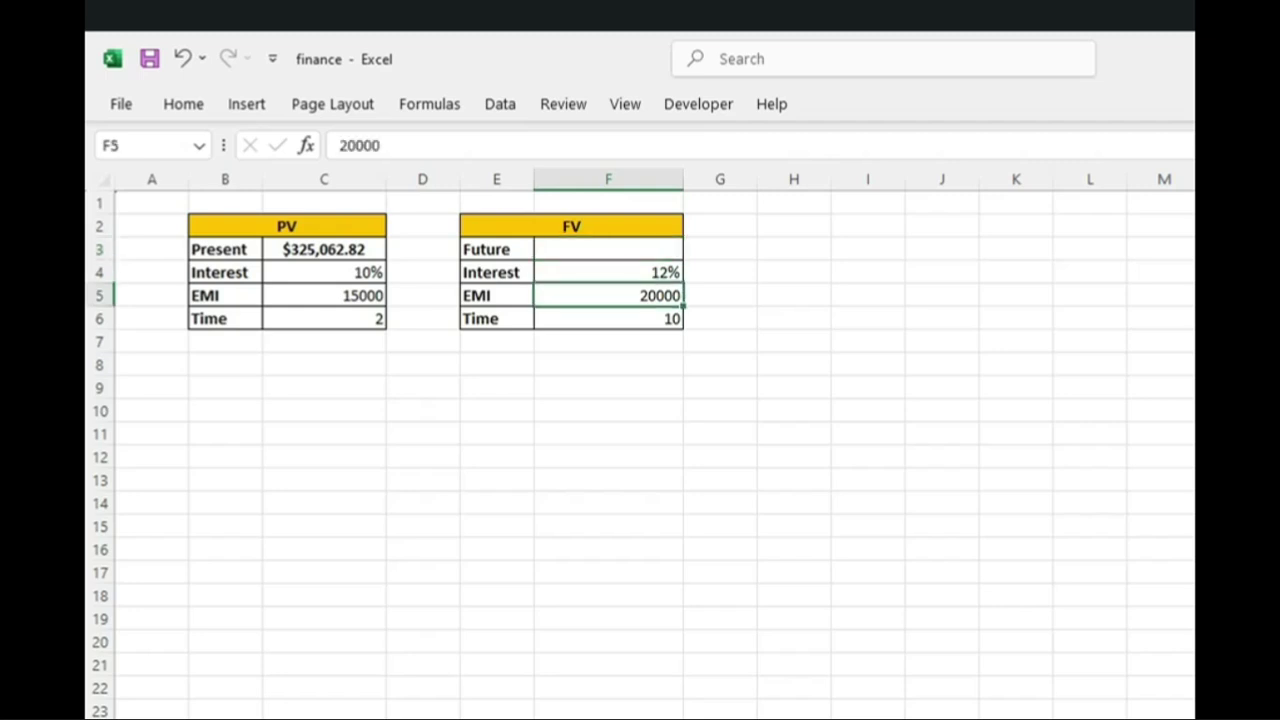
pyautogui.click(608, 272)
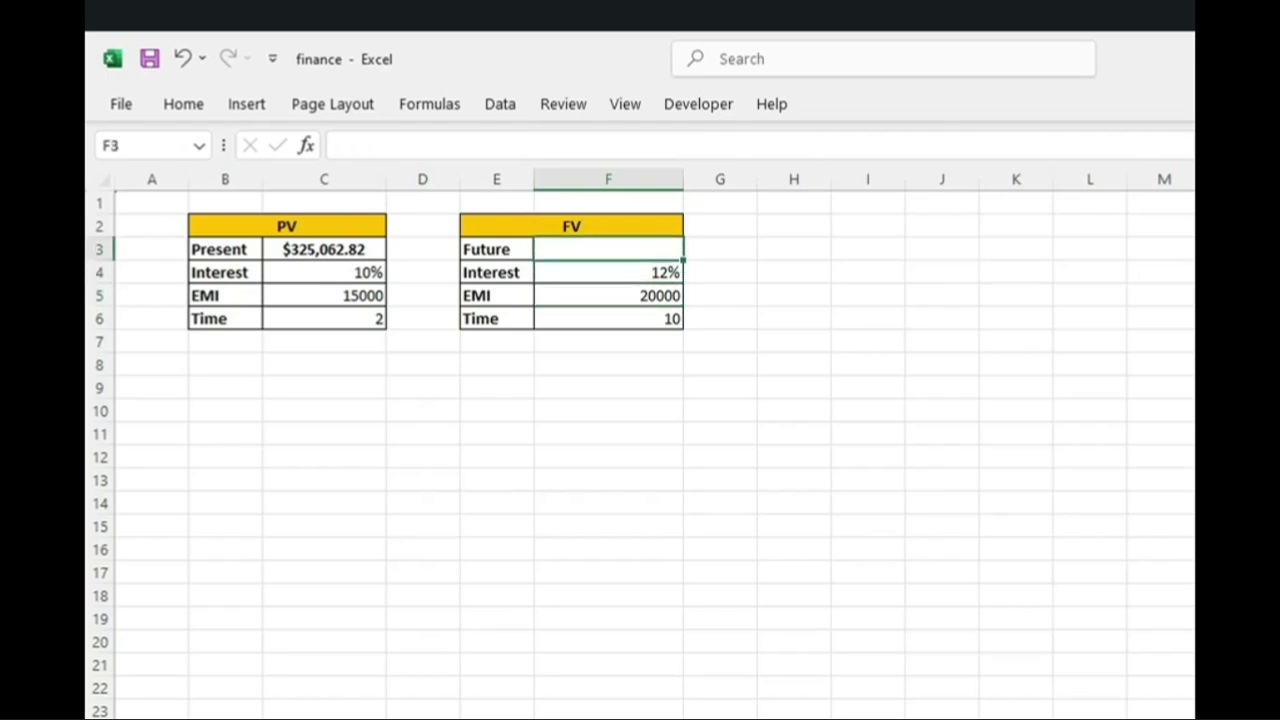
pyautogui.write('=fv')
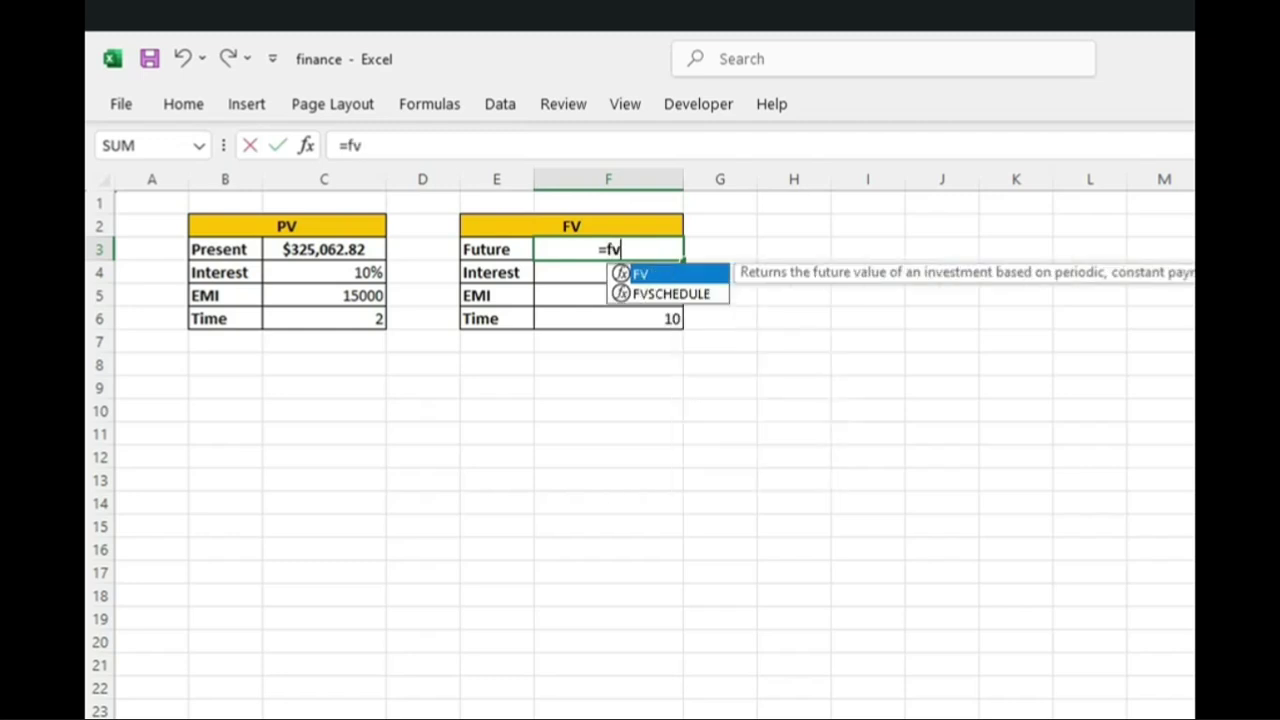
pyautogui.write('(')
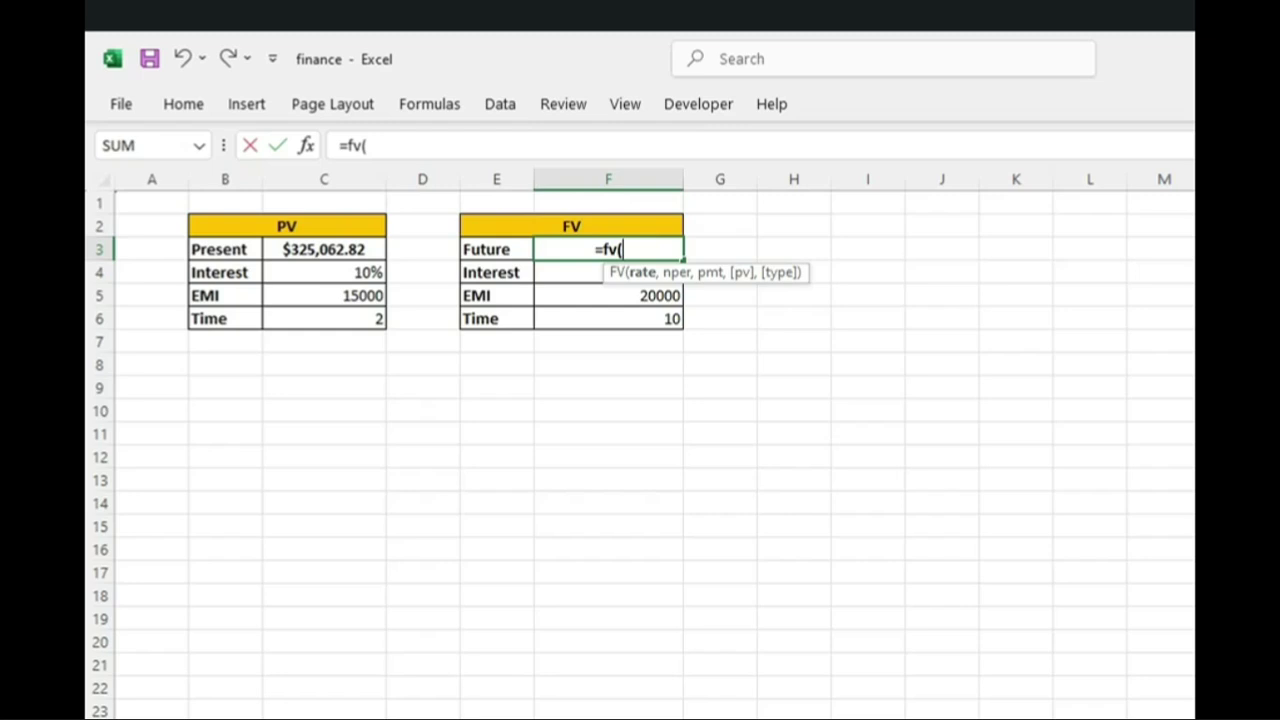
pyautogui.press('Down')
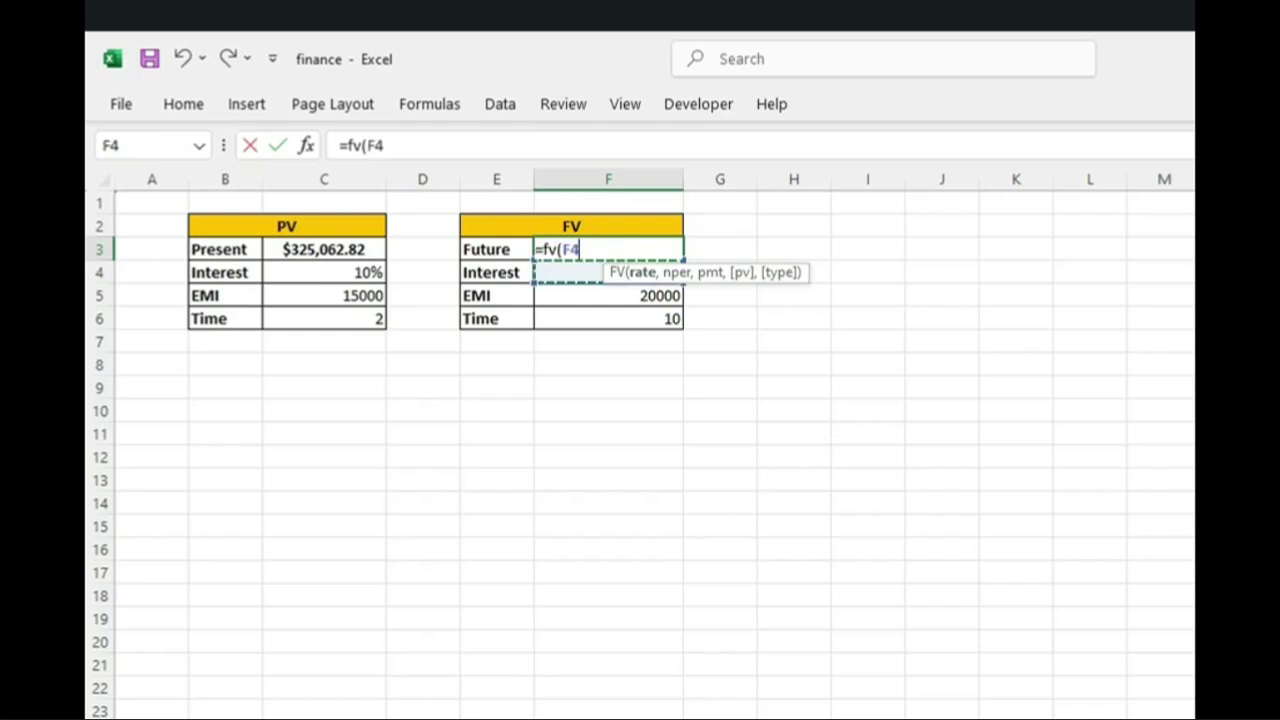
pyautogui.write('/1')
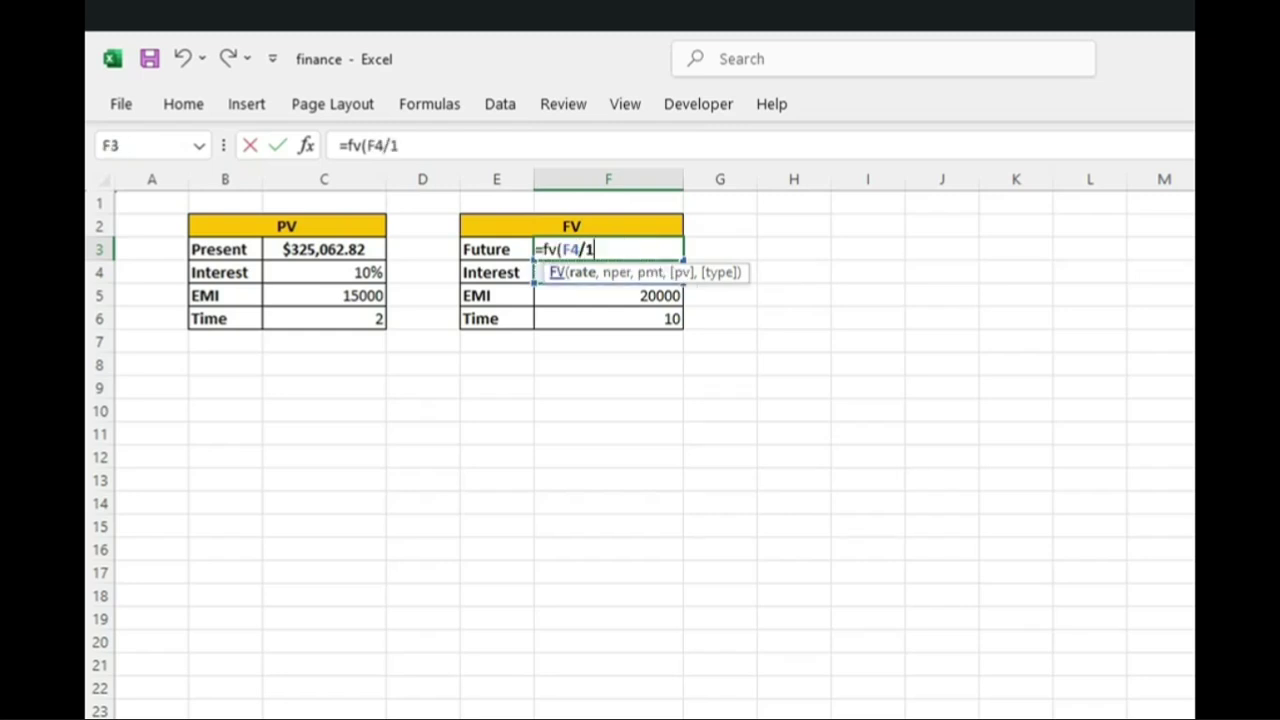
pyautogui.write('2,')
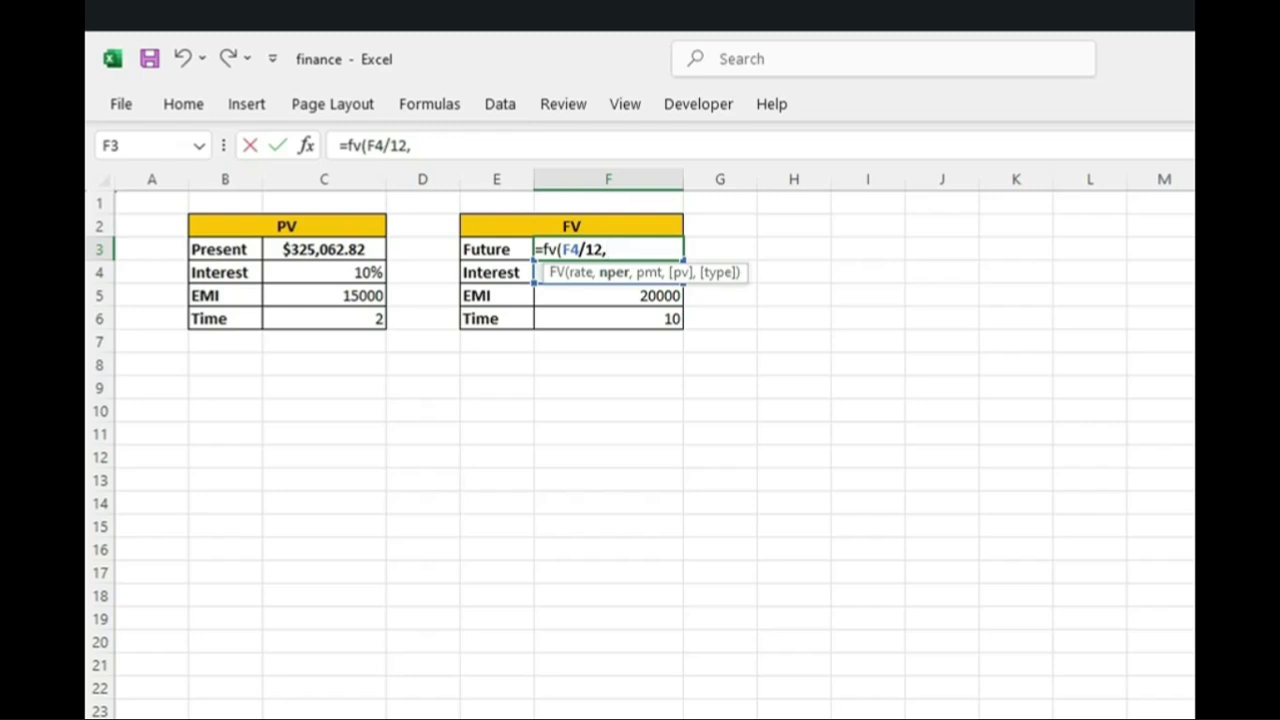
# Step: Complete the FV formula with F6*12 as the number of periods and the EMI F5 as the payment
pyautogui.click(608, 318)
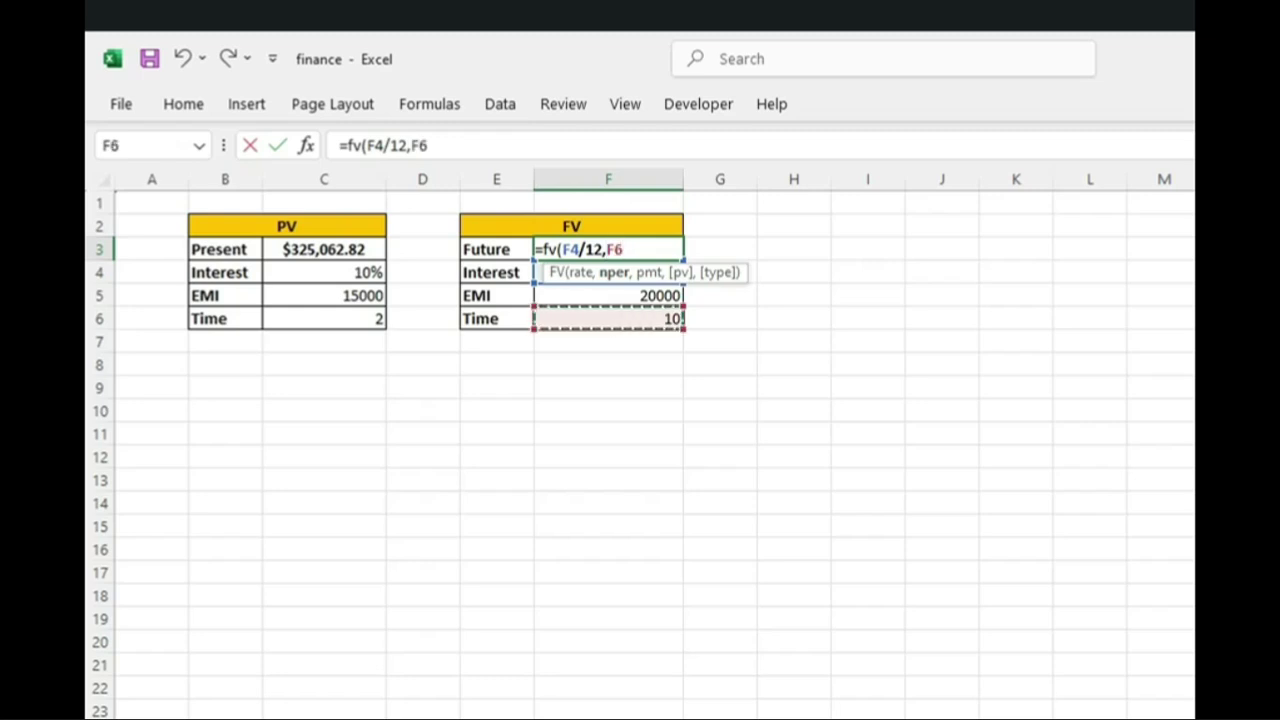
pyautogui.write('*12')
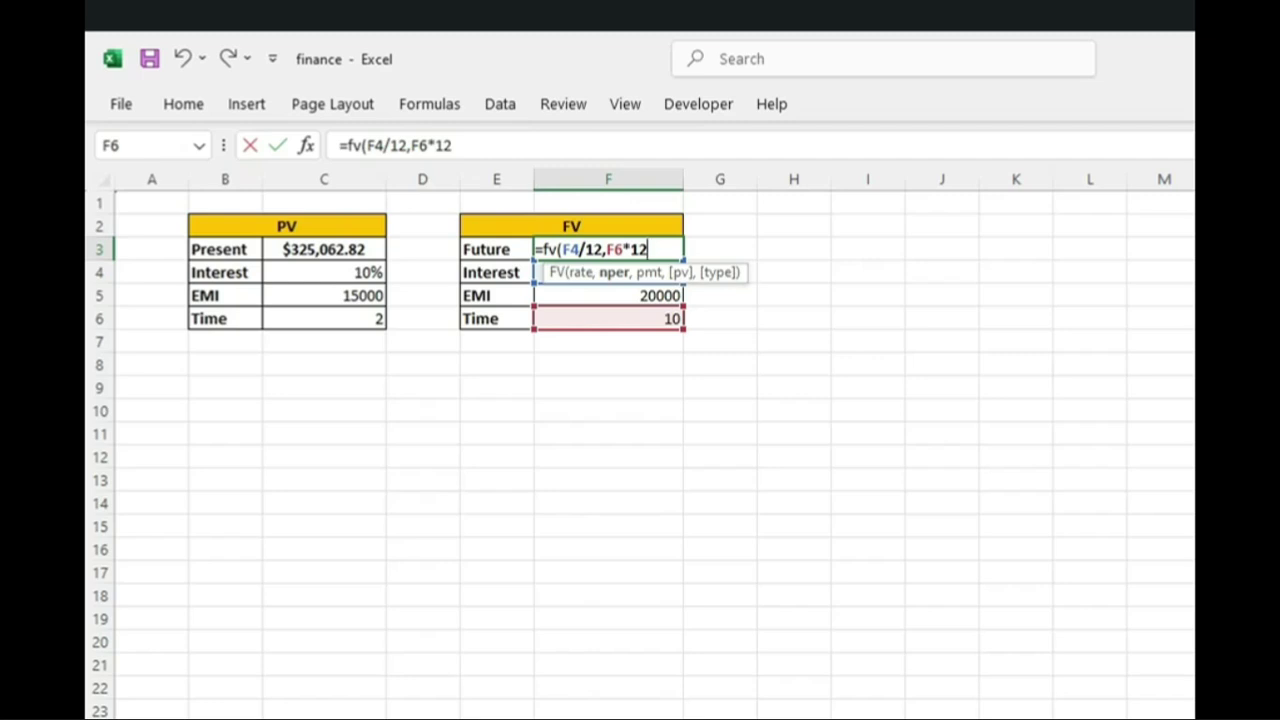
pyautogui.write(',')
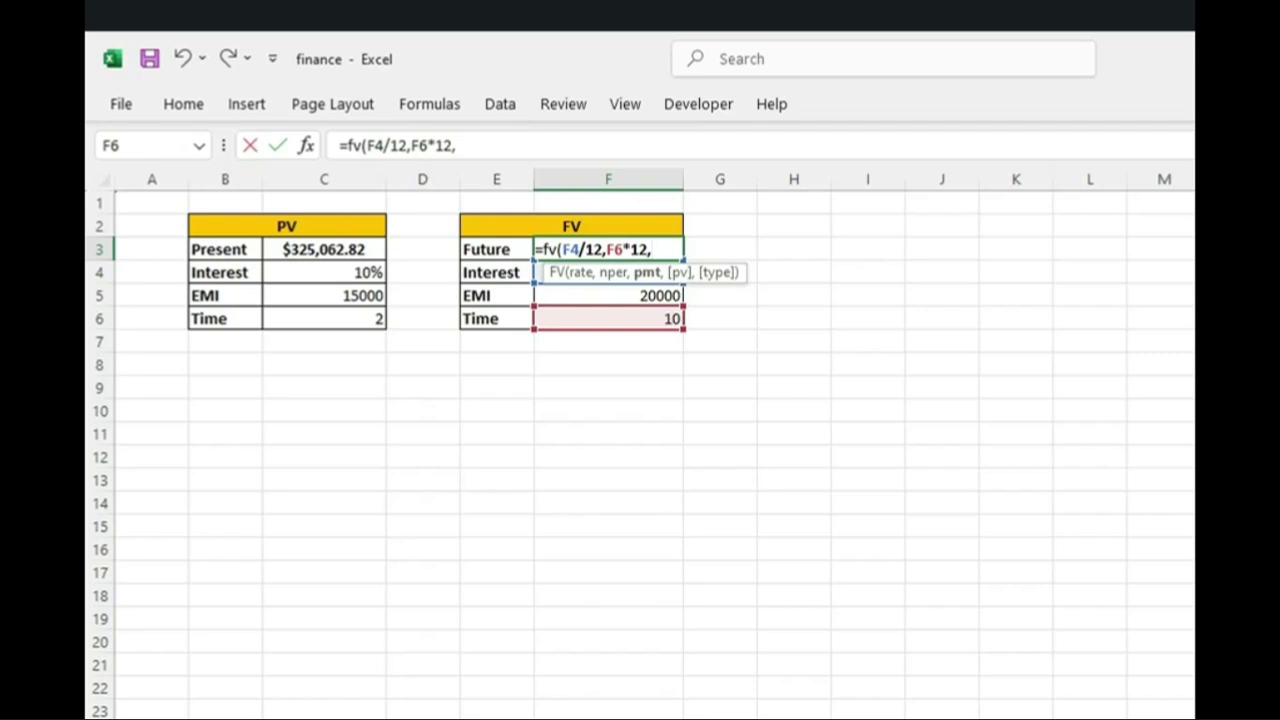
pyautogui.click(608, 295)
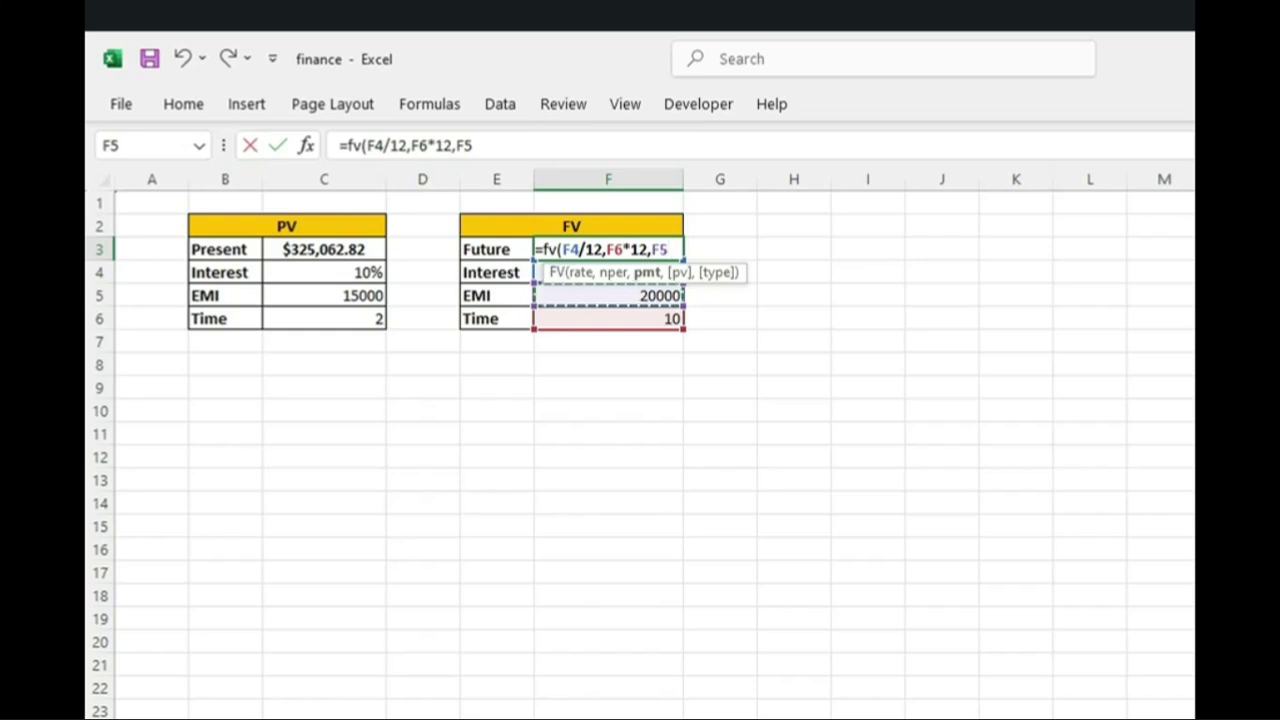
pyautogui.click(476, 146)
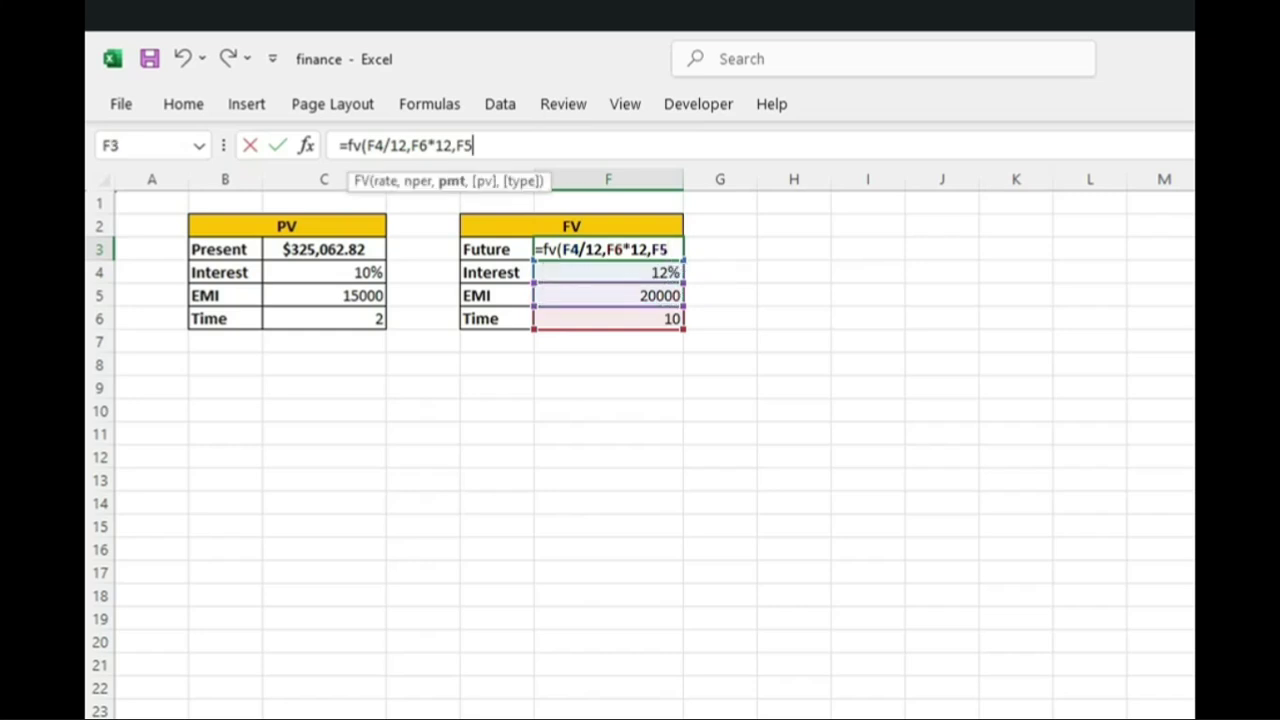
pyautogui.write(')')
pyautogui.press('Return')
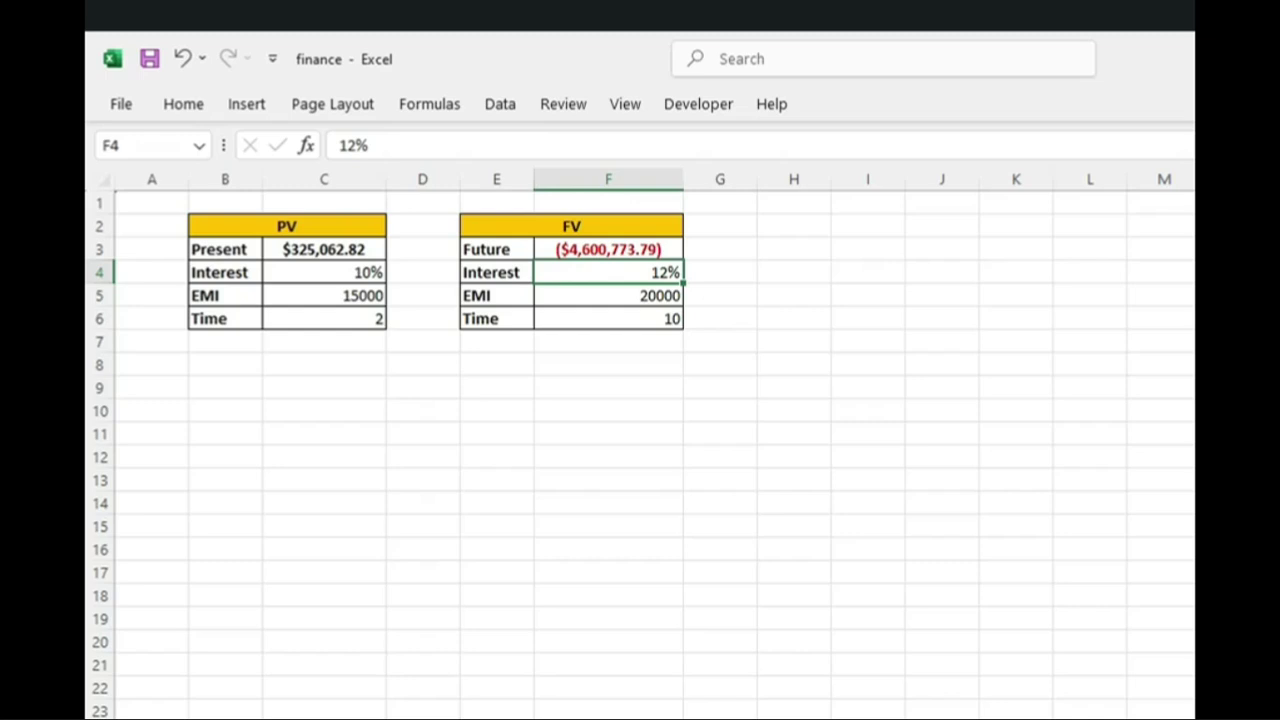
pyautogui.click(608, 365)
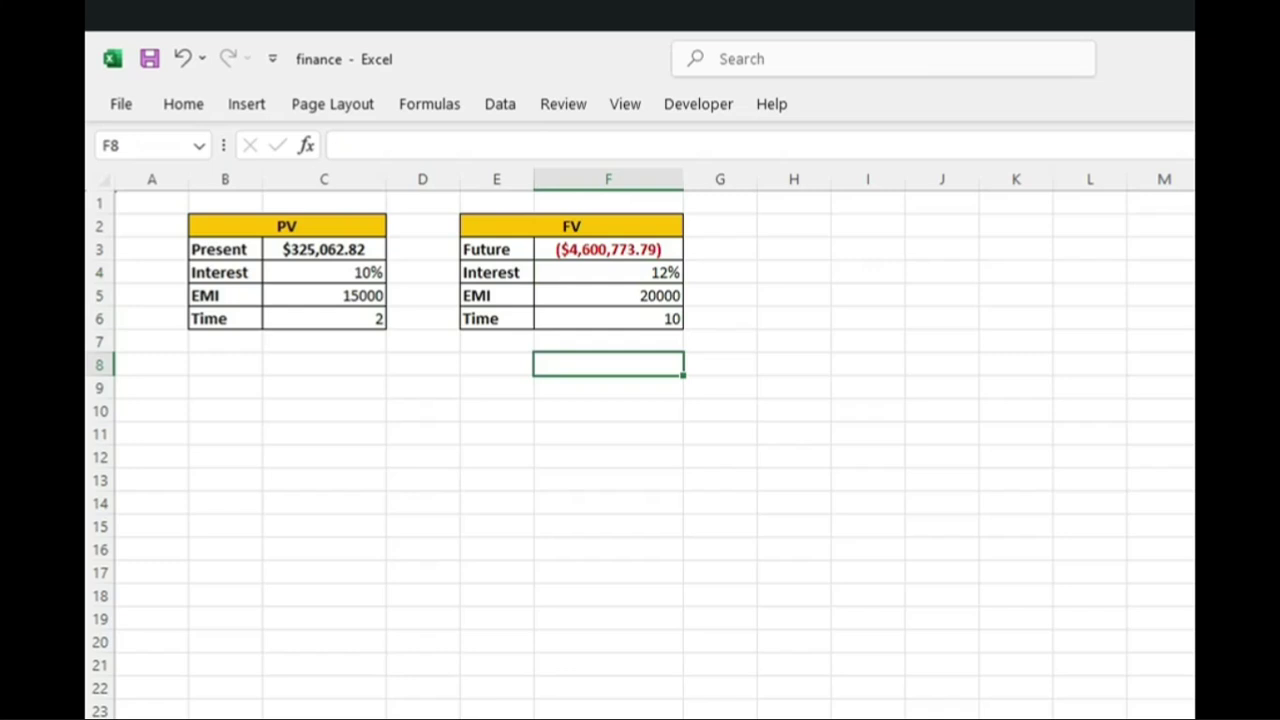